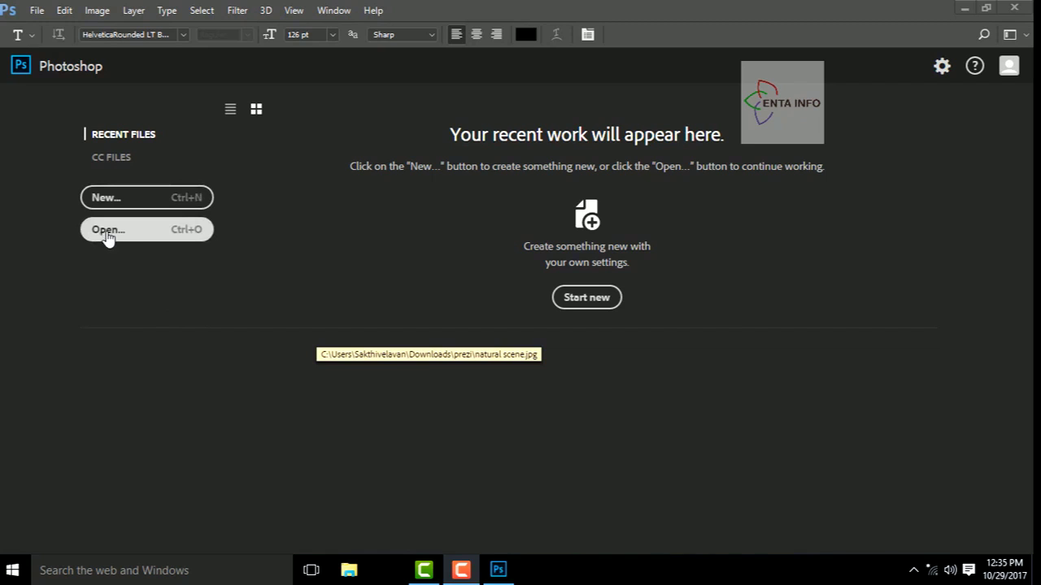
- Open the truck photo bkg-home-mainpic.jpg from the Pictures folder
click(106, 232)
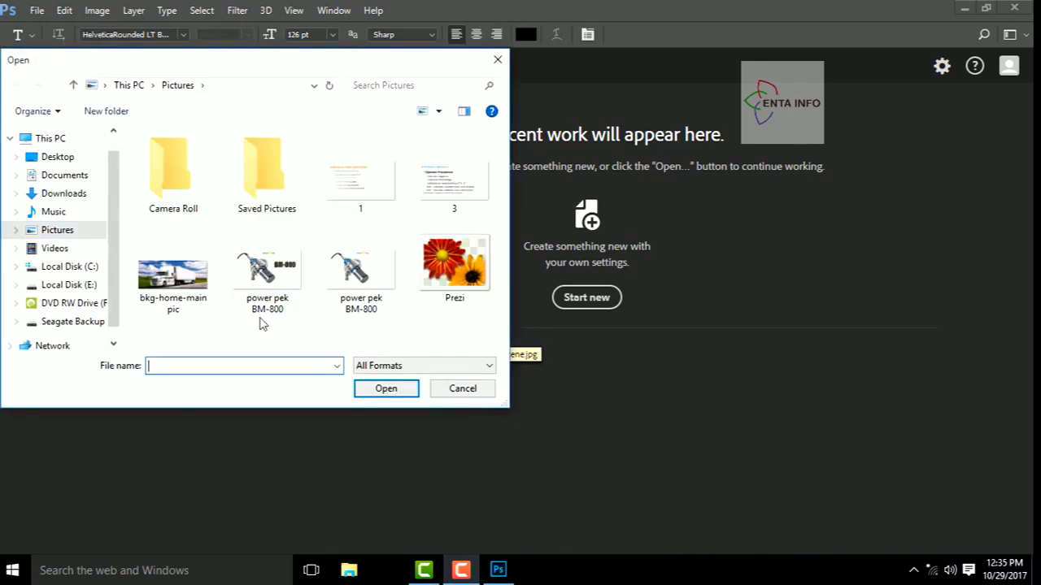
click(173, 277)
click(397, 391)
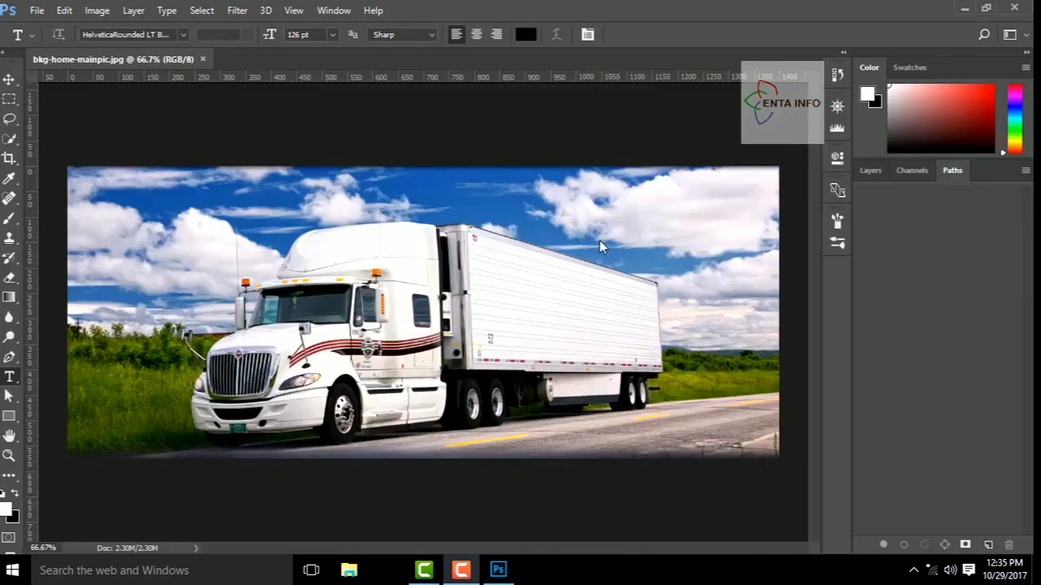
- Close the bkg-home-mainpic.jpg document tab to return to the Start screen
click(202, 62)
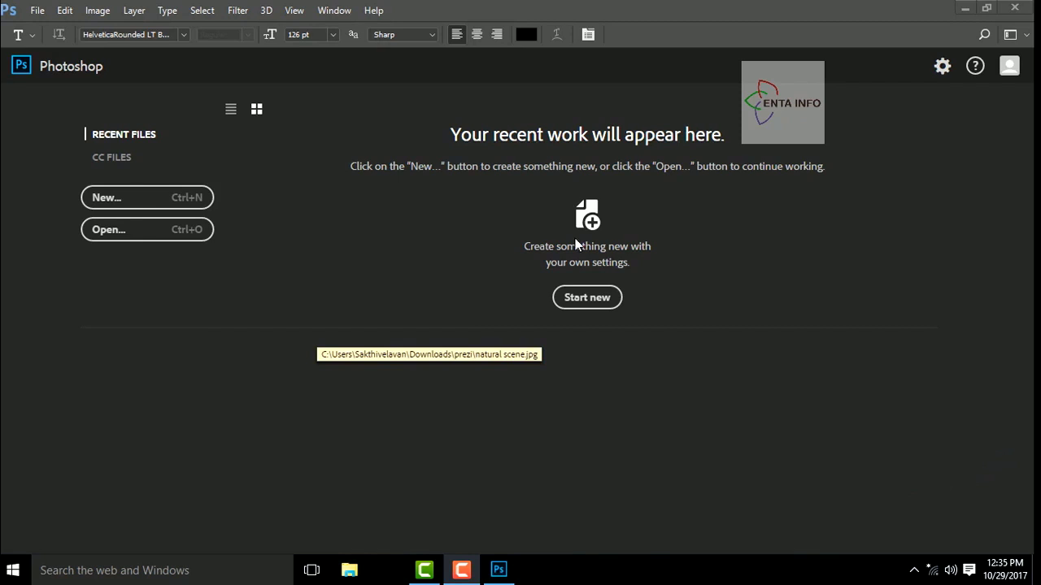
- Reopen bkg-home-mainpic.jpg from the Pictures folder, then close it again
click(109, 234)
click(163, 279)
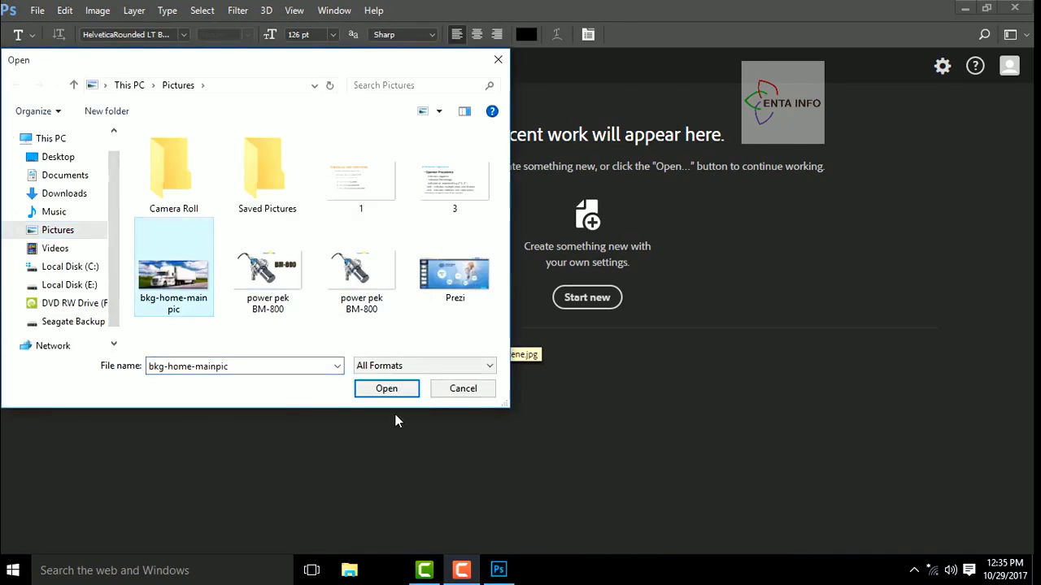
click(399, 390)
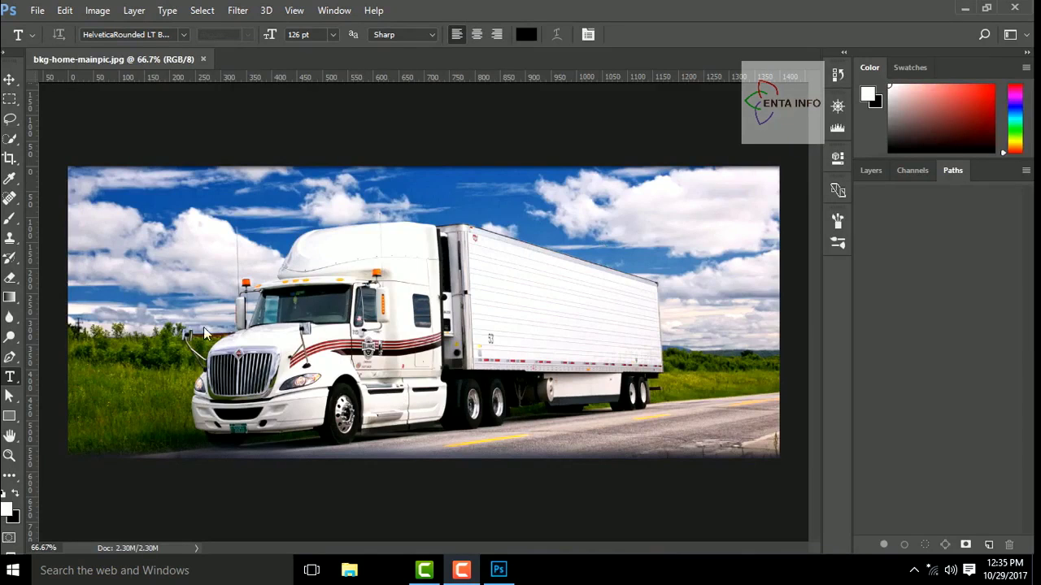
click(204, 60)
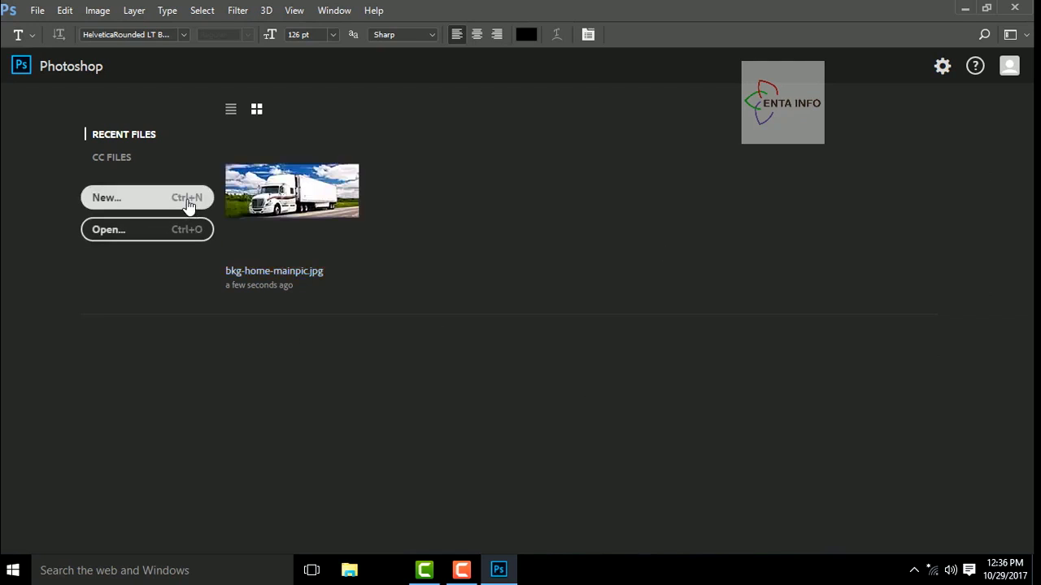
- Start a new document and browse its Saved presets, then the Photo presets
click(136, 199)
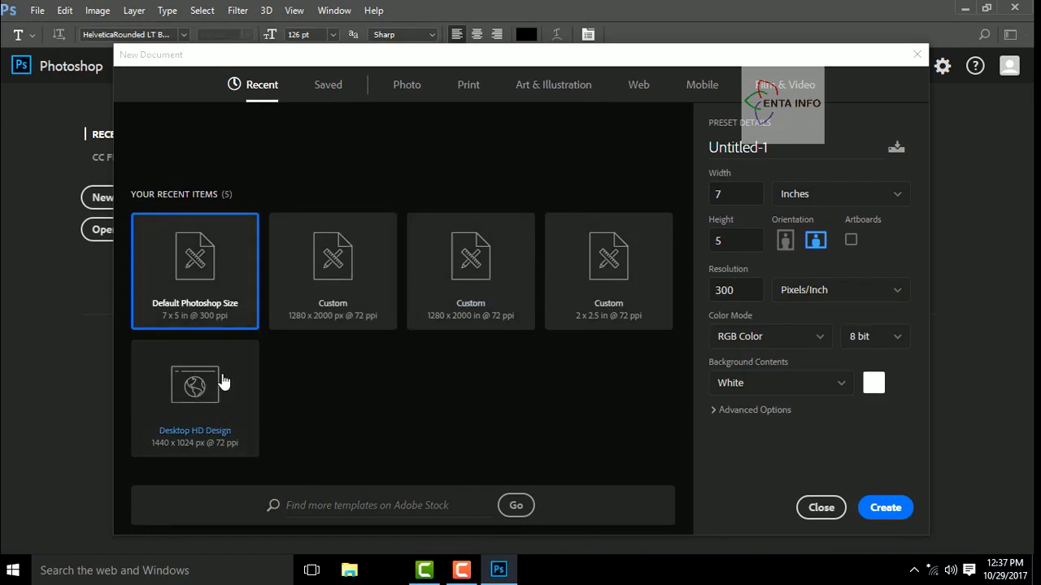
click(322, 88)
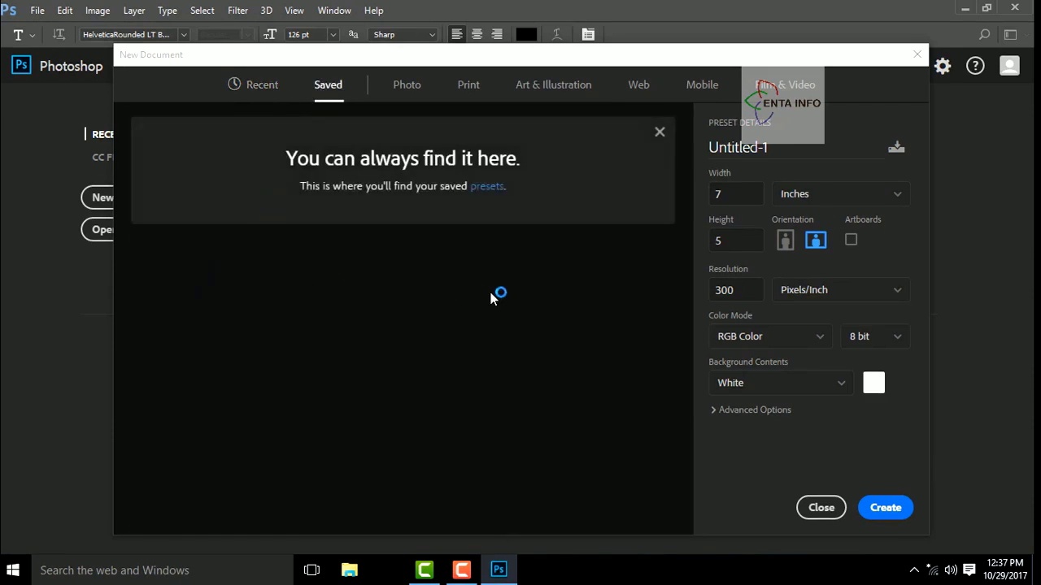
click(402, 88)
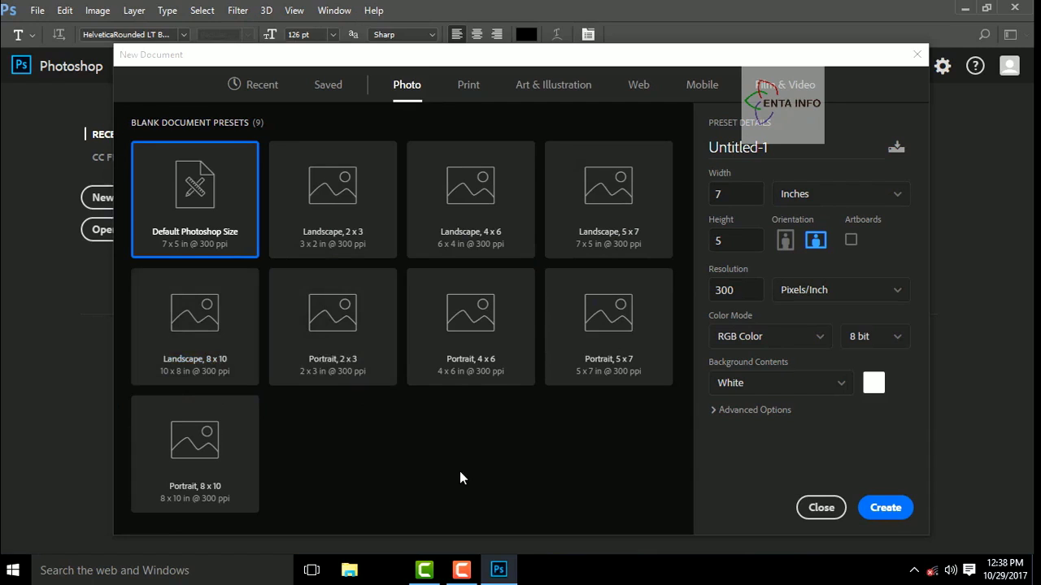
- Browse the Print presets, then pick the Photo tab's Portrait, 4 x 6 preset
click(466, 83)
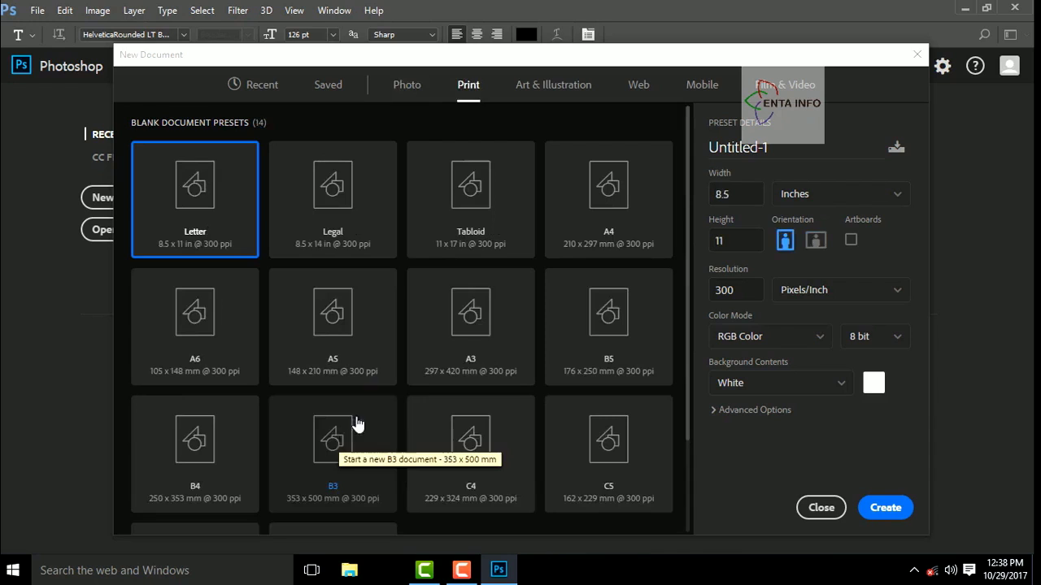
scroll(515, 383, down, 2)
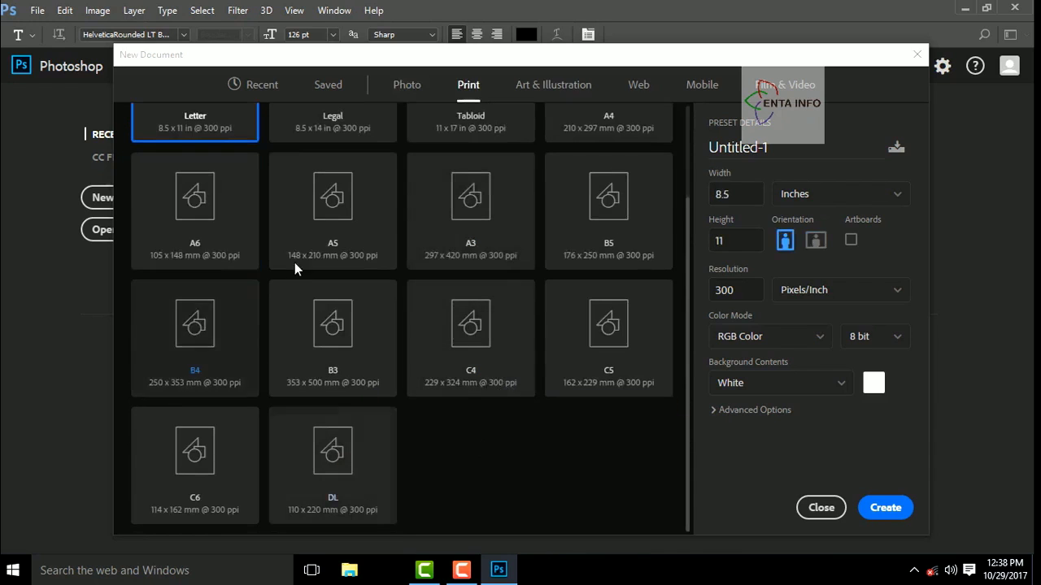
click(412, 93)
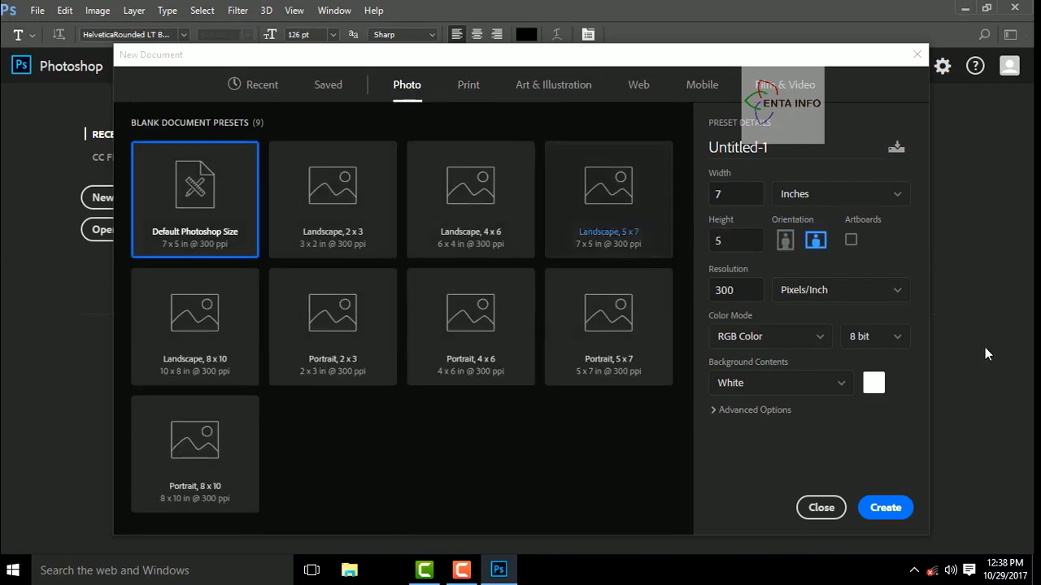
click(483, 356)
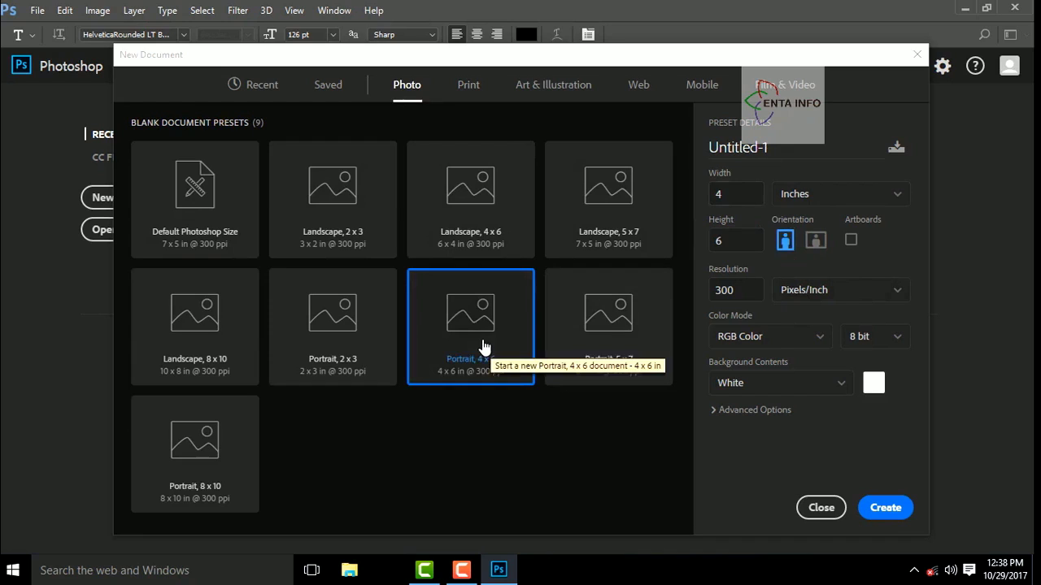
- Switch the orientation to landscape while checking the width, height and resolution fields
click(742, 195)
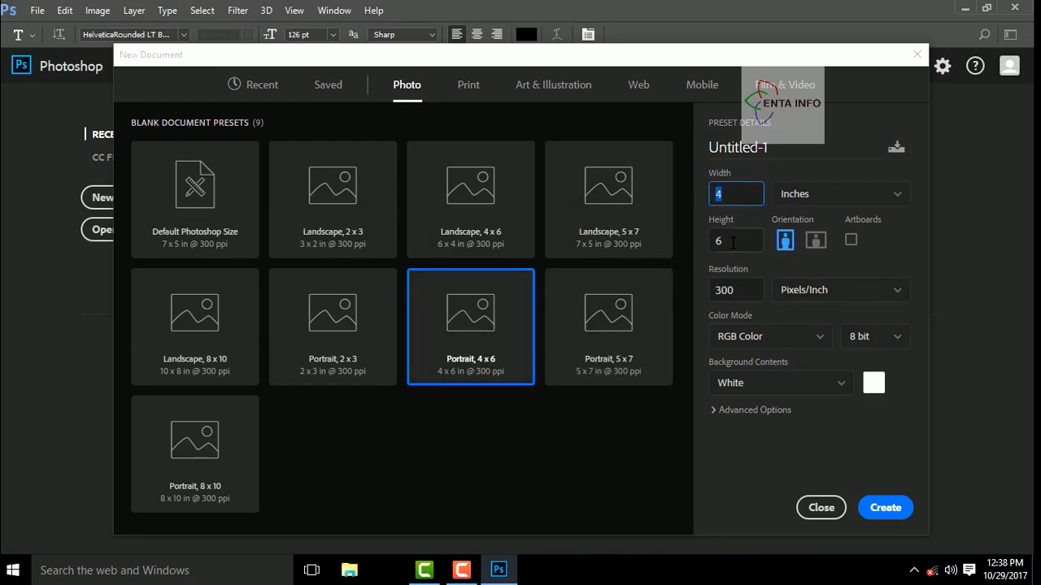
click(709, 240)
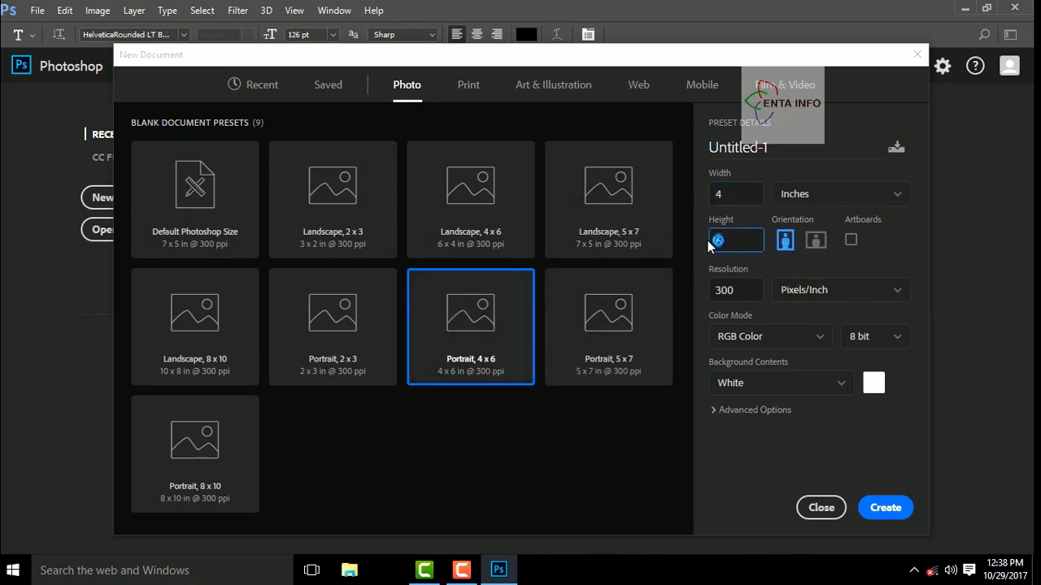
click(817, 241)
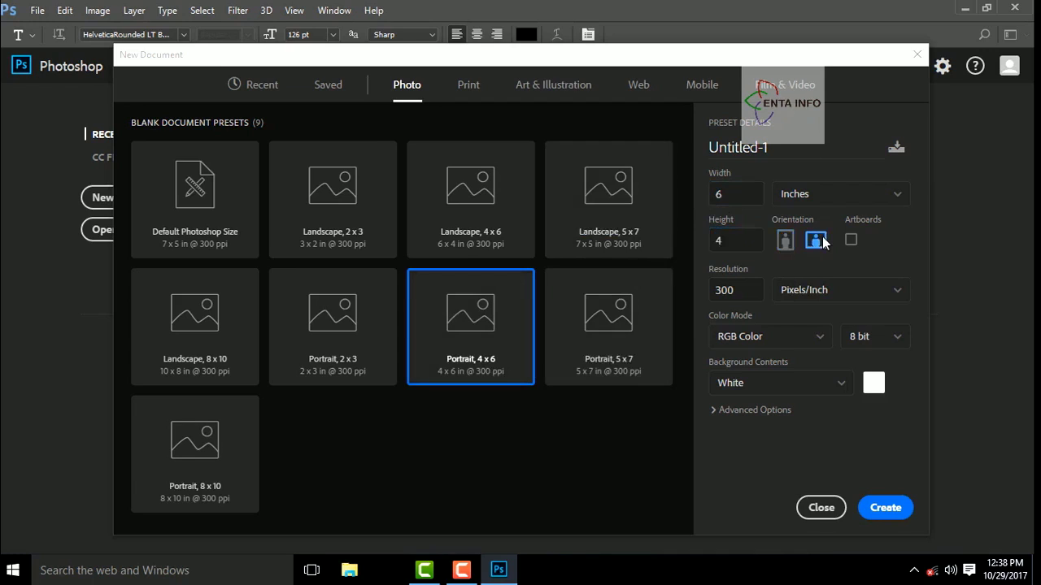
click(717, 195)
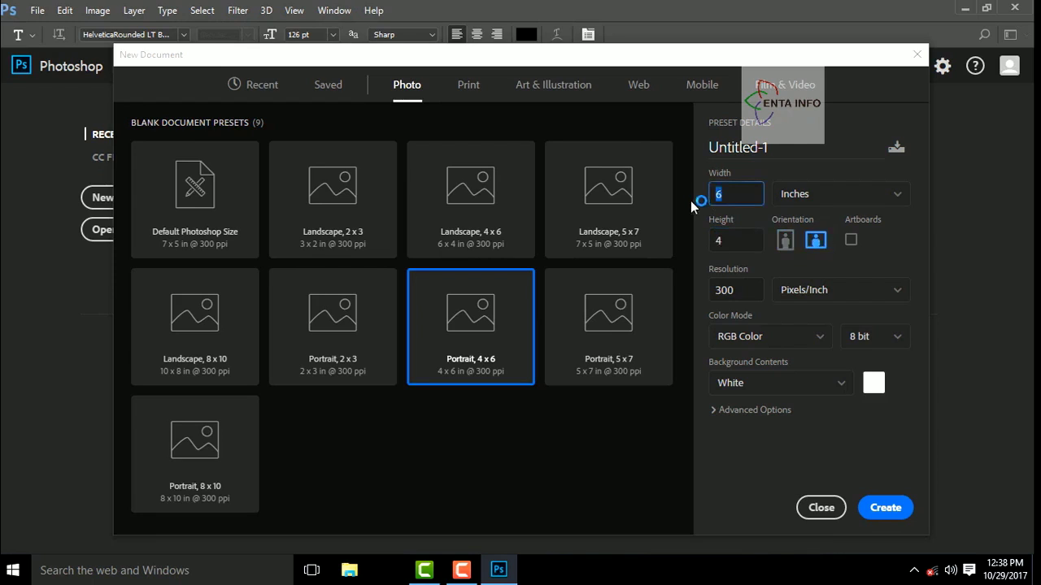
click(733, 243)
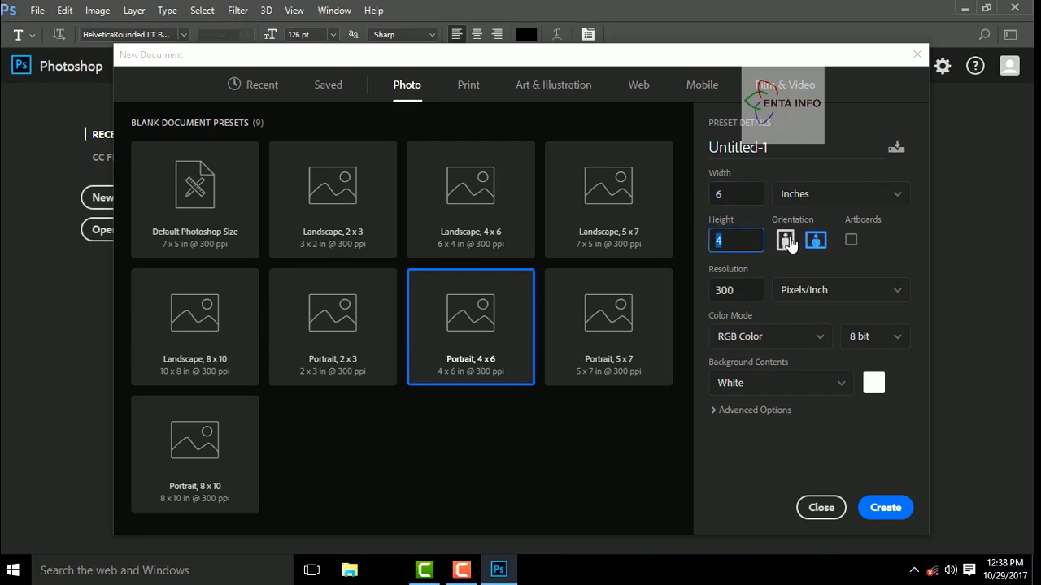
click(719, 290)
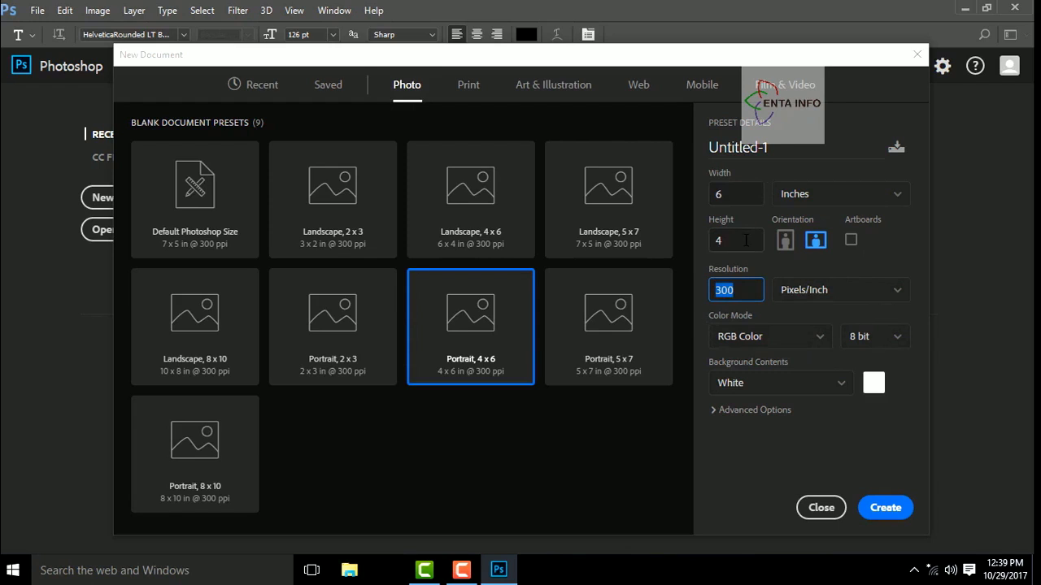
- Set width and height to 8 inches and rename the document 8X8
click(720, 193)
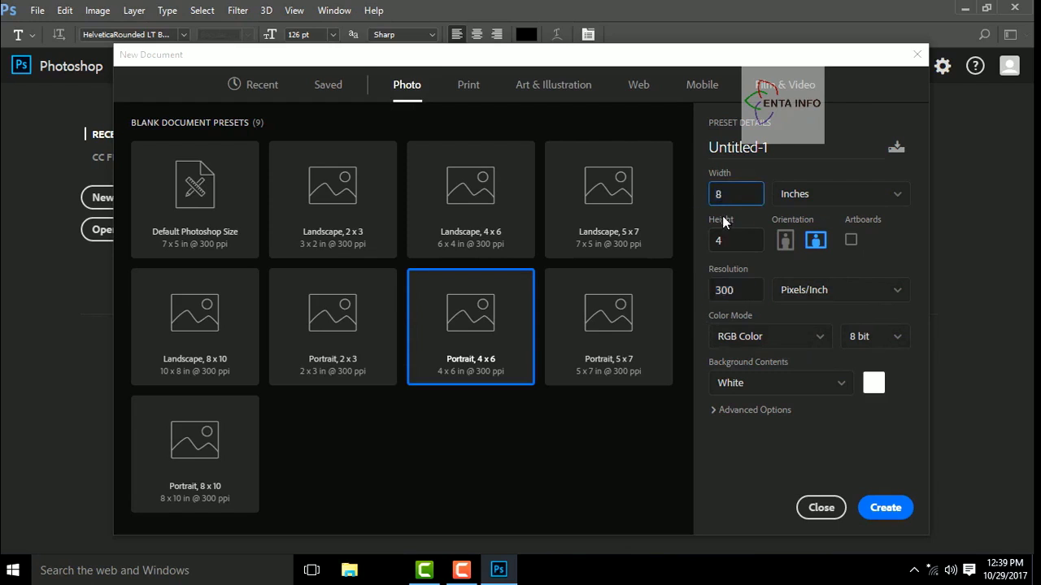
text(8)
click(739, 241)
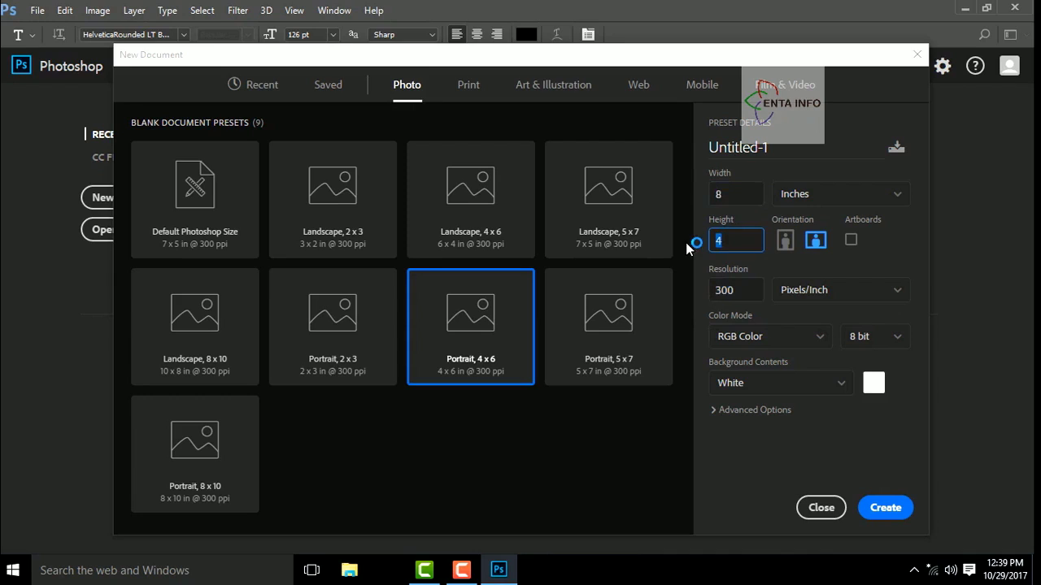
text(8)
drag(771, 149, 692, 143)
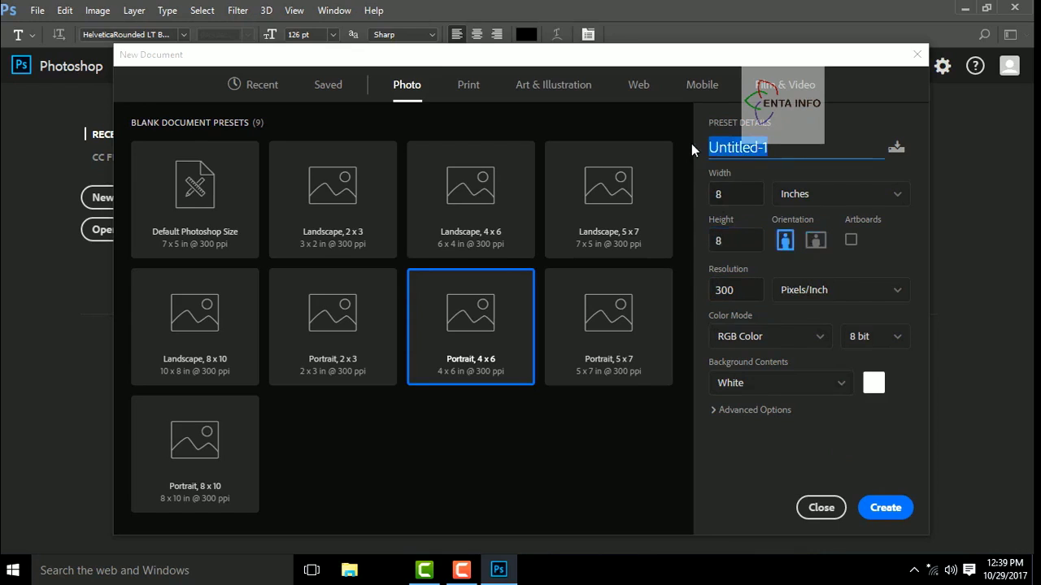
text(8X8)
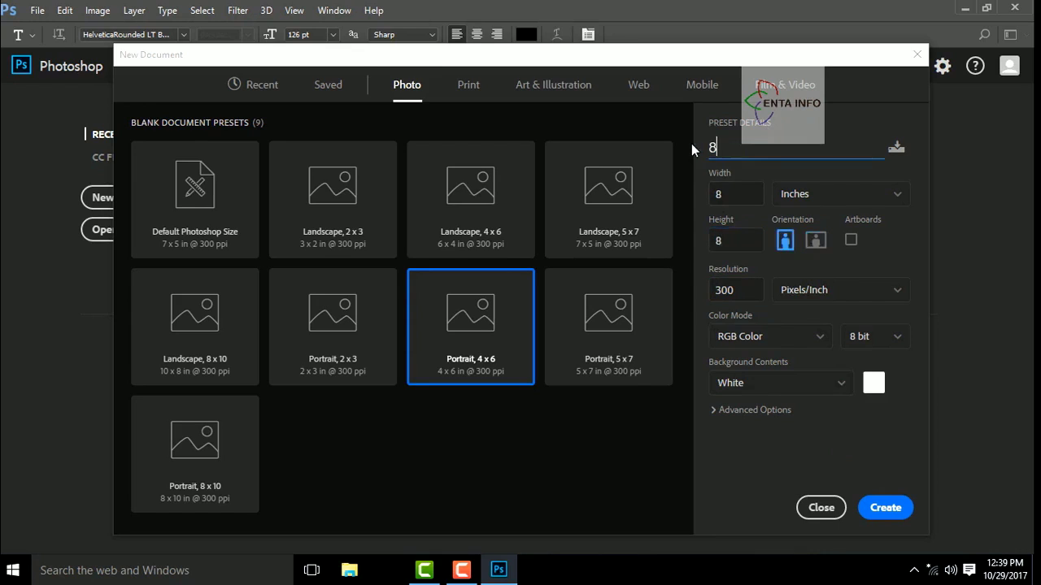
- Save the 8 x 8 in settings as preset Saved 1 and create the 8X8 document
click(897, 149)
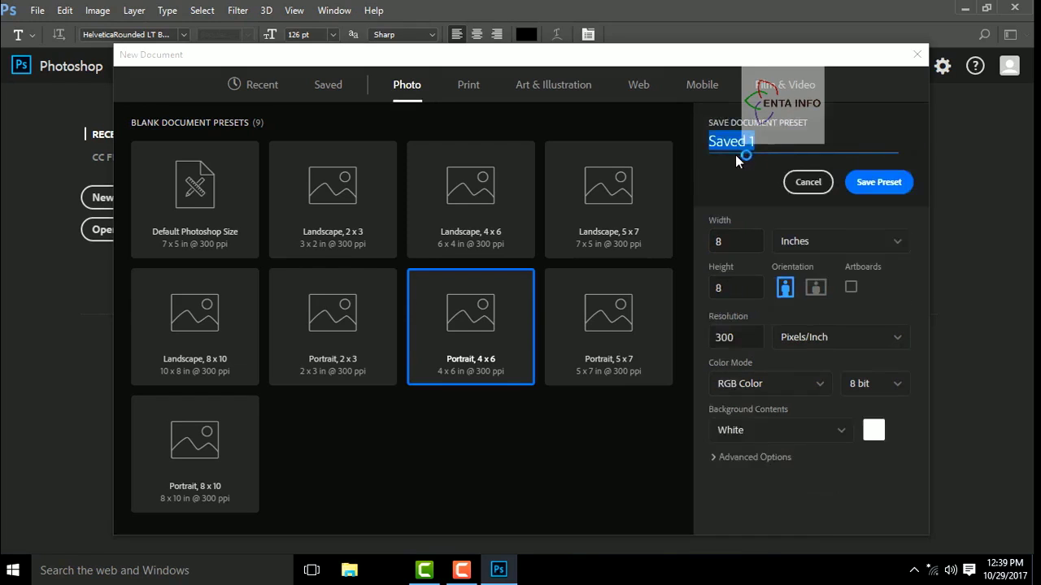
click(878, 182)
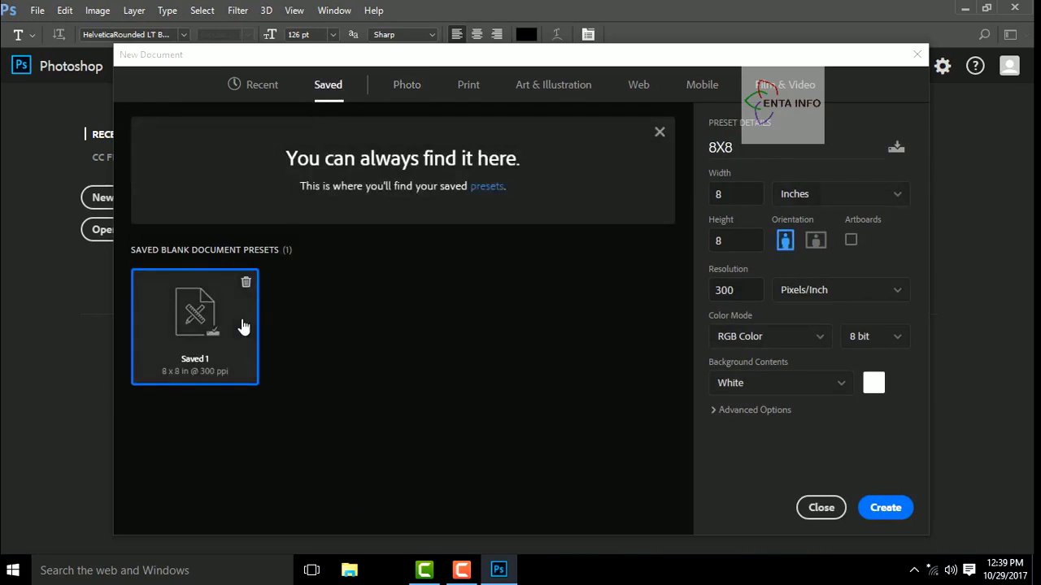
click(886, 508)
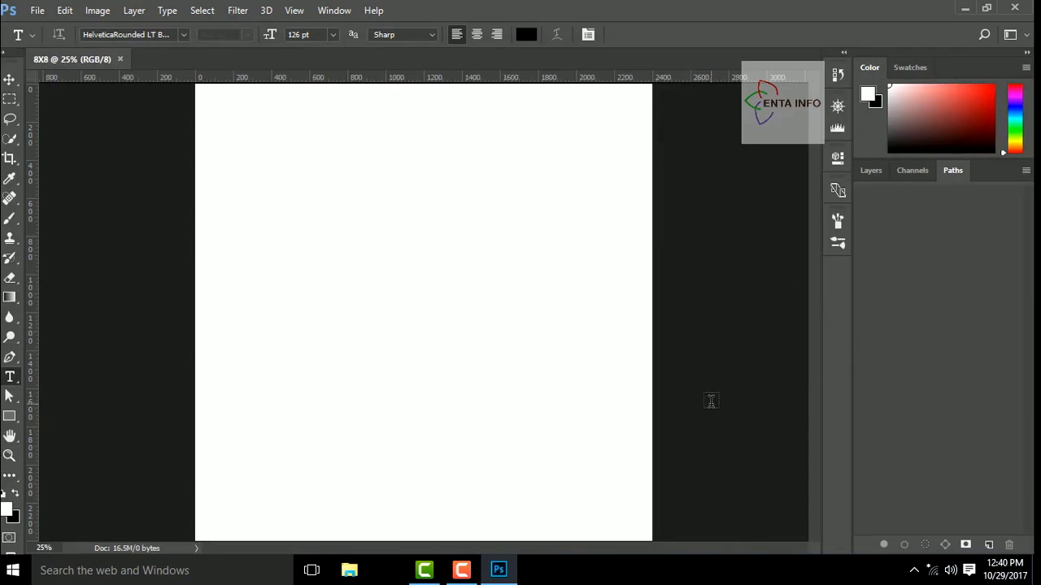
- Close the 8X8 document and create a new Untitled-1 from the Saved 1 preset
click(119, 60)
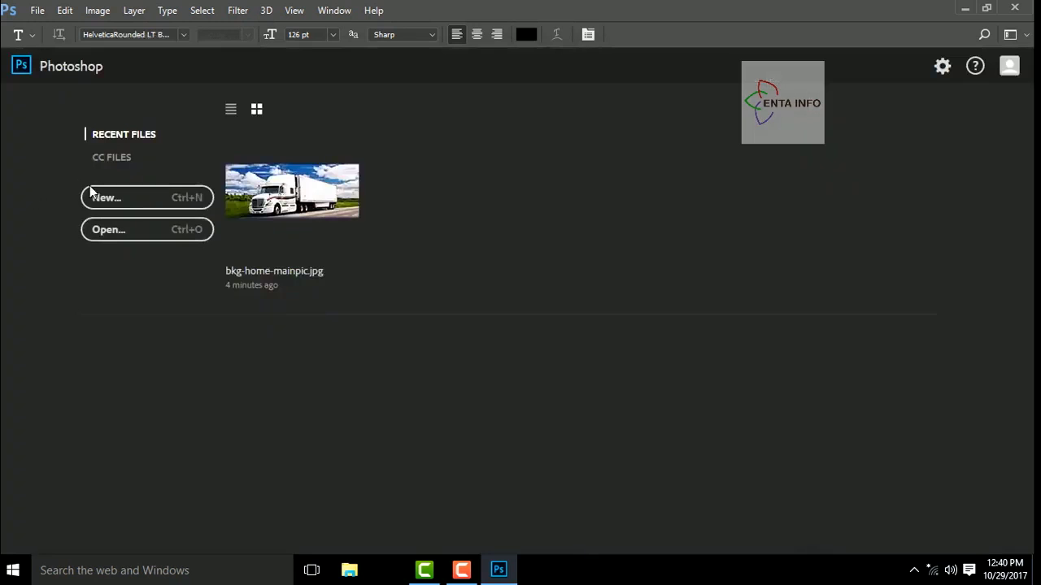
click(118, 202)
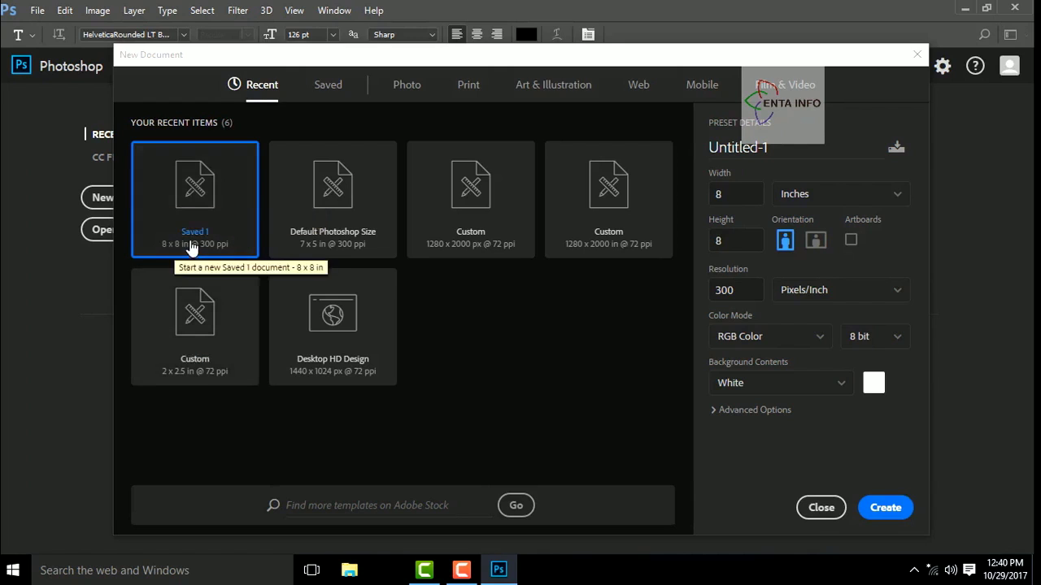
click(322, 87)
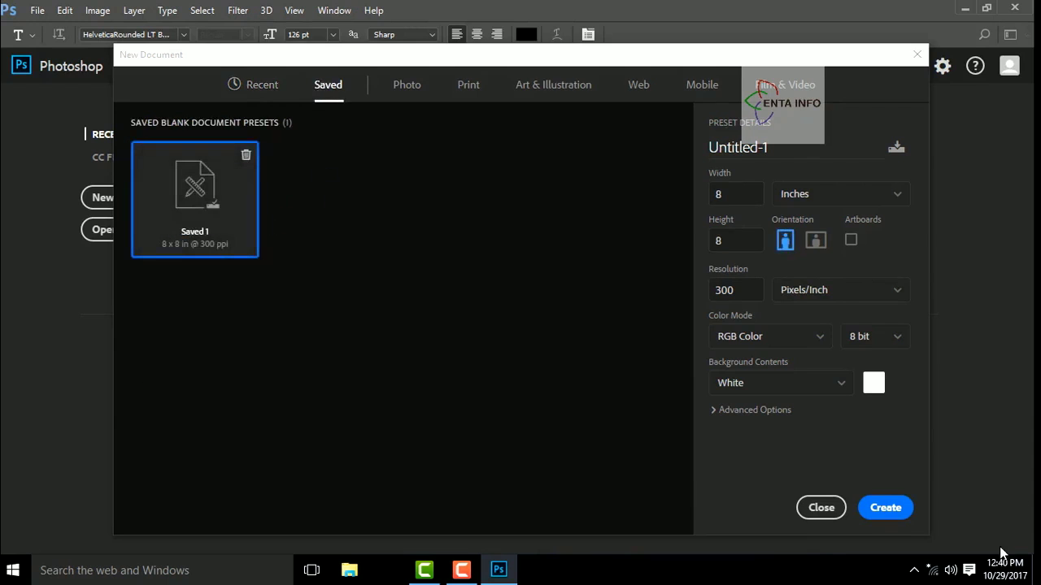
click(885, 508)
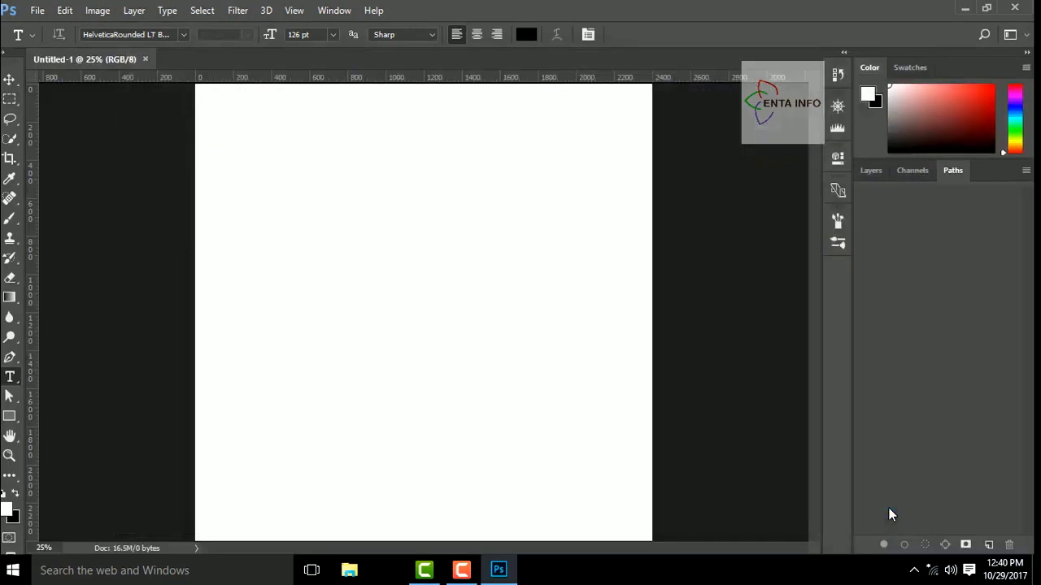
click(64, 10)
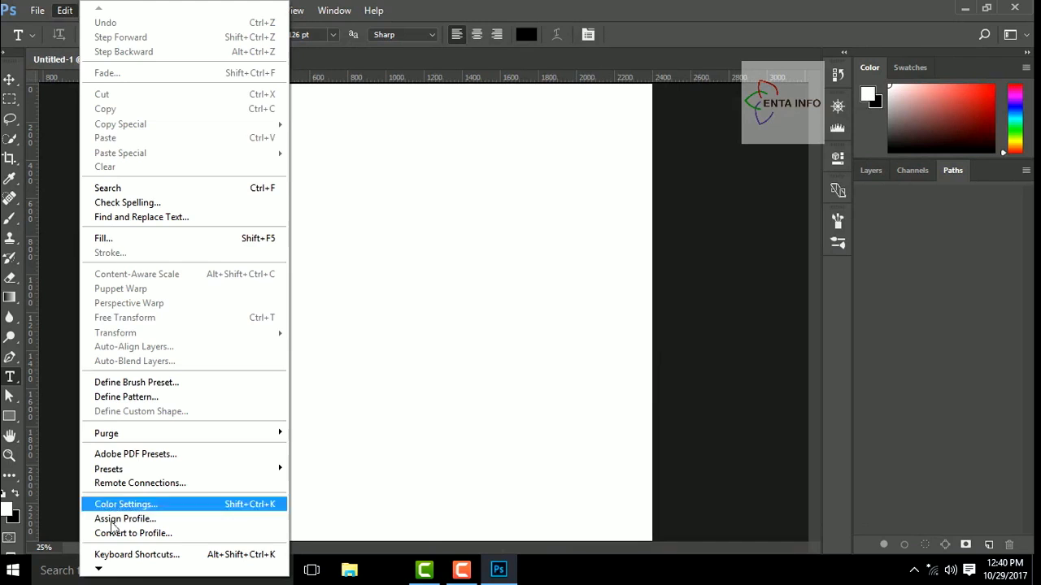
- Review the Edit > Preferences > General settings and accept them with OK
mouse_move(268, 556)
click(366, 297)
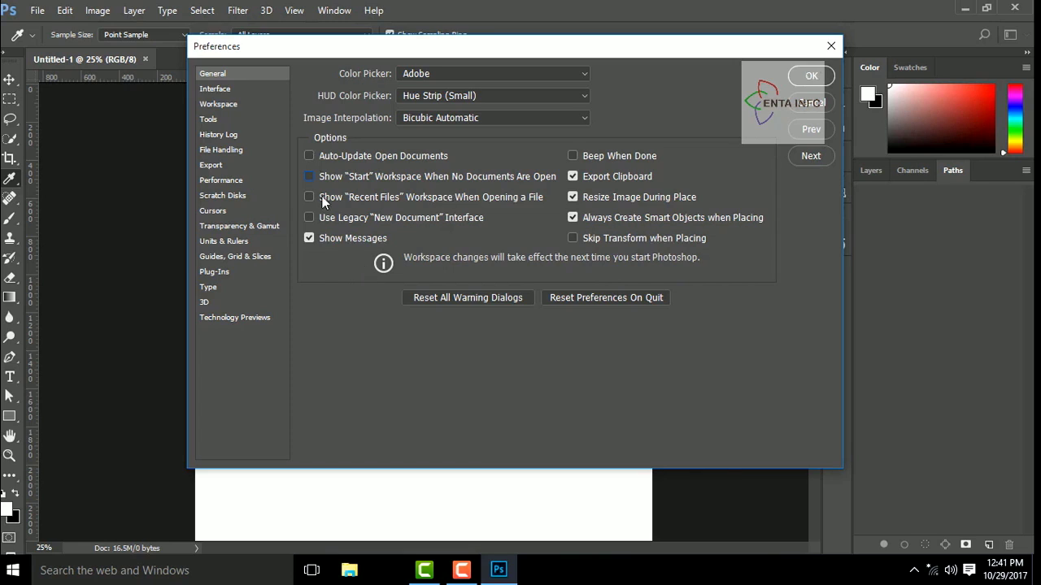
click(810, 77)
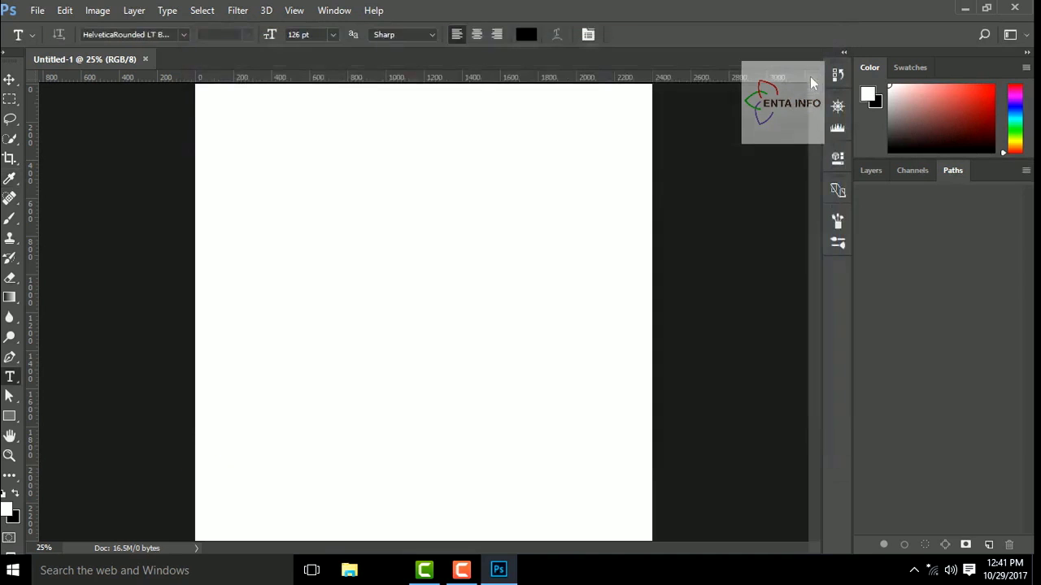
- Restart Photoshop and show BarrenTree.jpg's size readout: 2600 × 1733 pixels at 300 ppi
click(1016, 8)
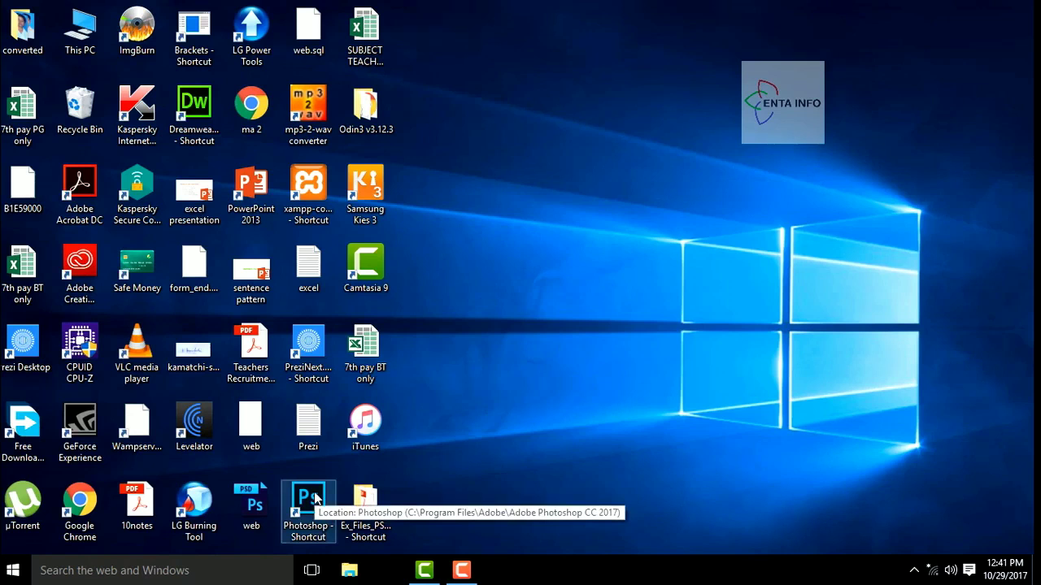
double_click(313, 498)
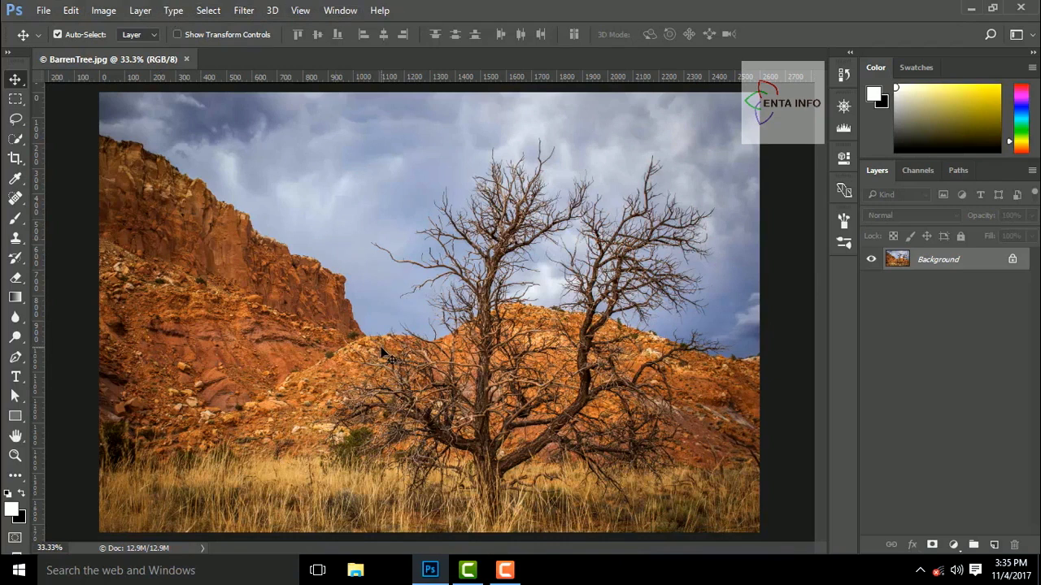
click(126, 550)
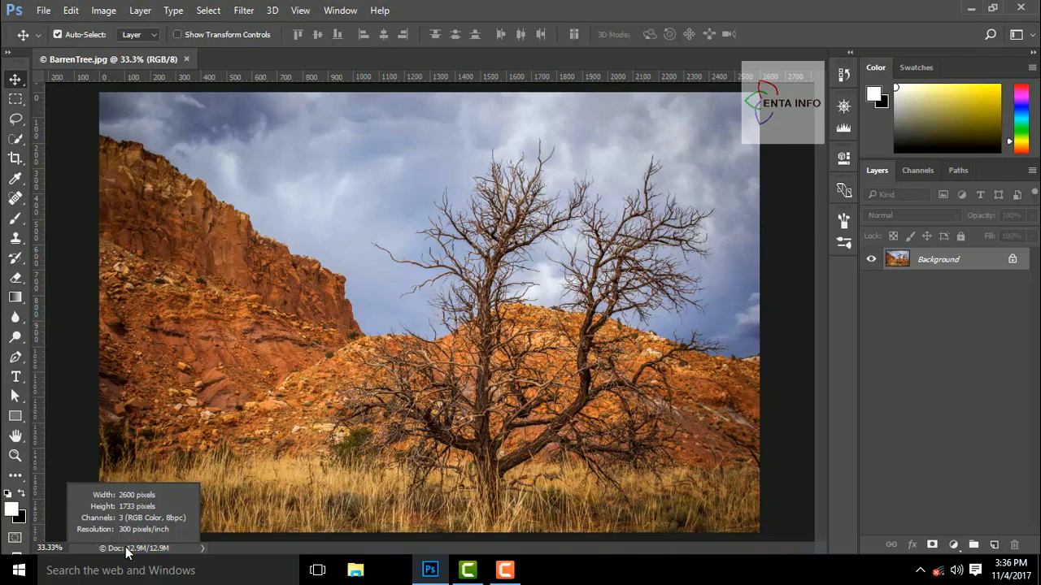
click(202, 548)
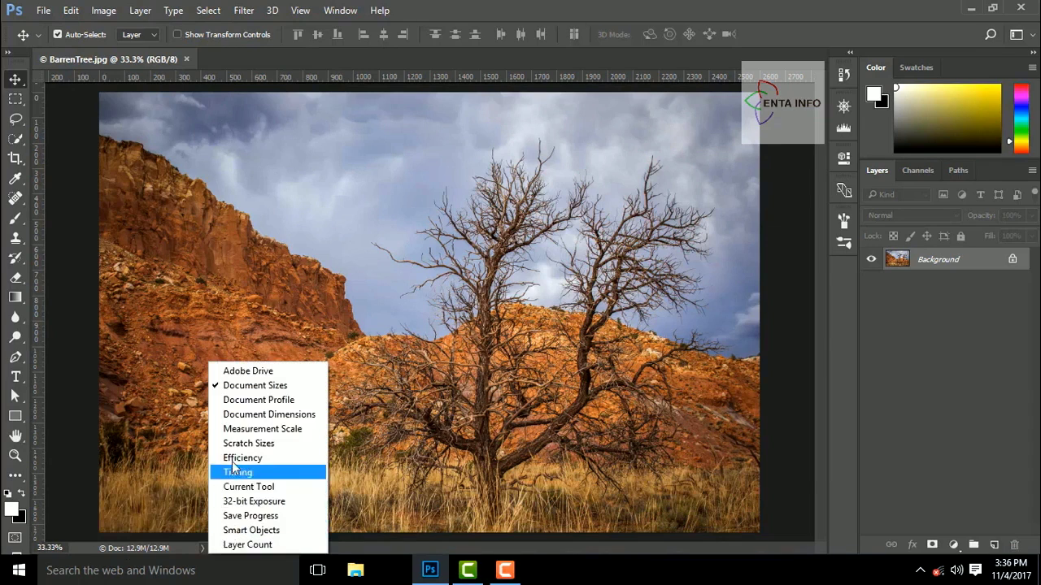
click(15, 98)
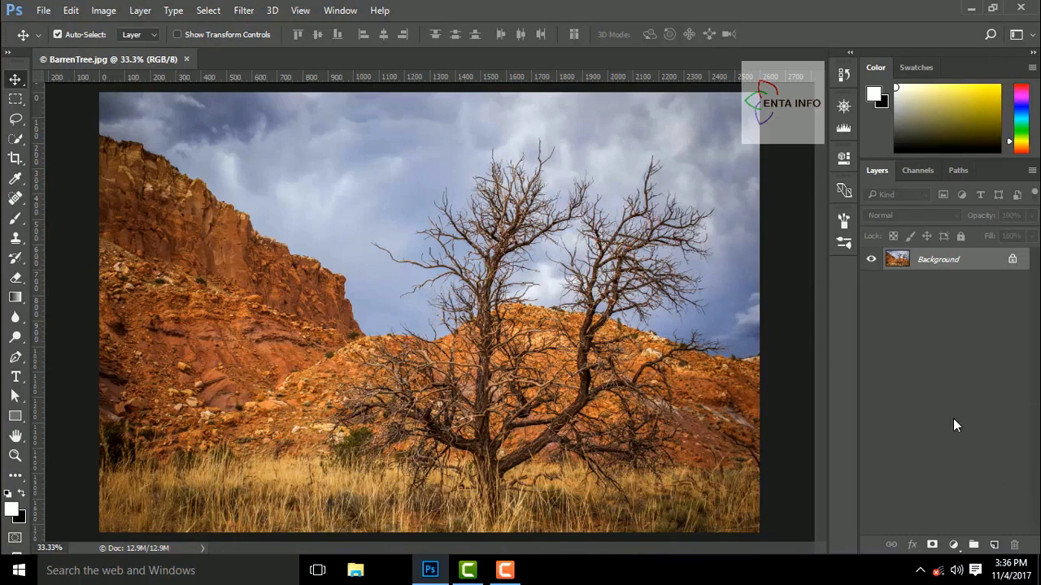
- Cycle through the Channels, Paths and Layers panels, finishing on the empty Paths panel
click(928, 174)
click(958, 171)
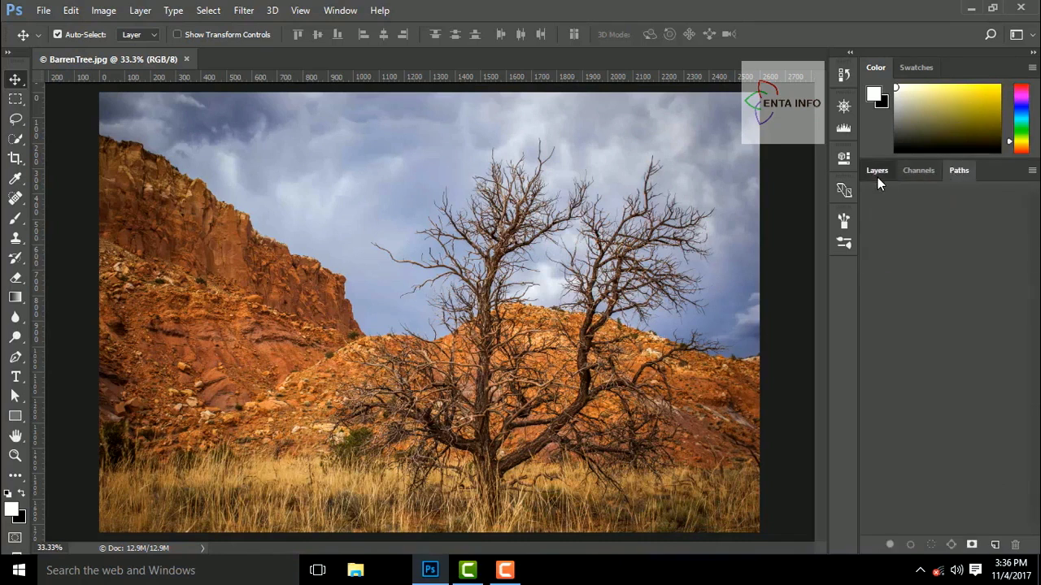
click(877, 173)
click(928, 172)
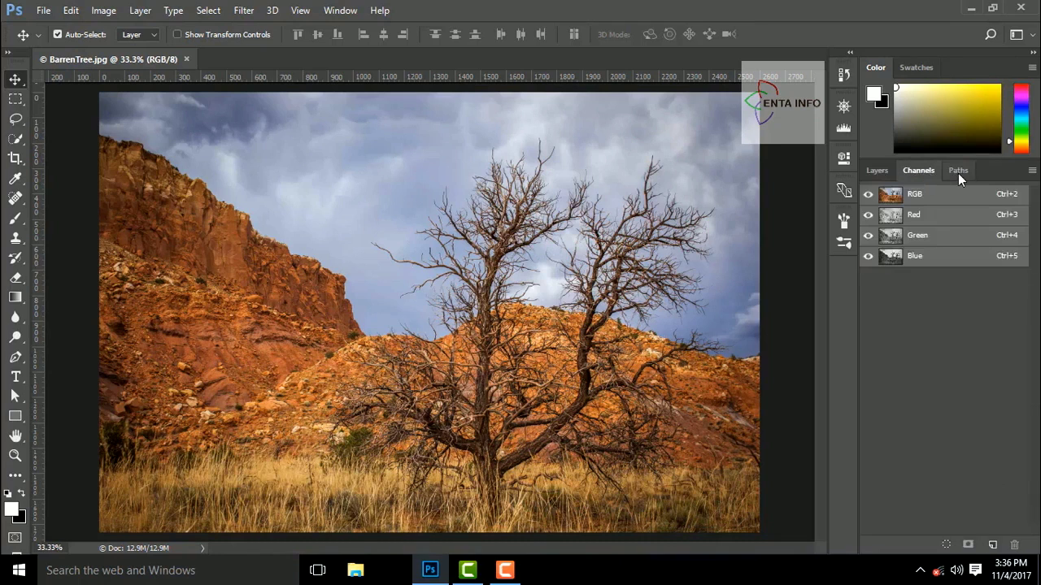
click(958, 173)
click(879, 170)
click(957, 170)
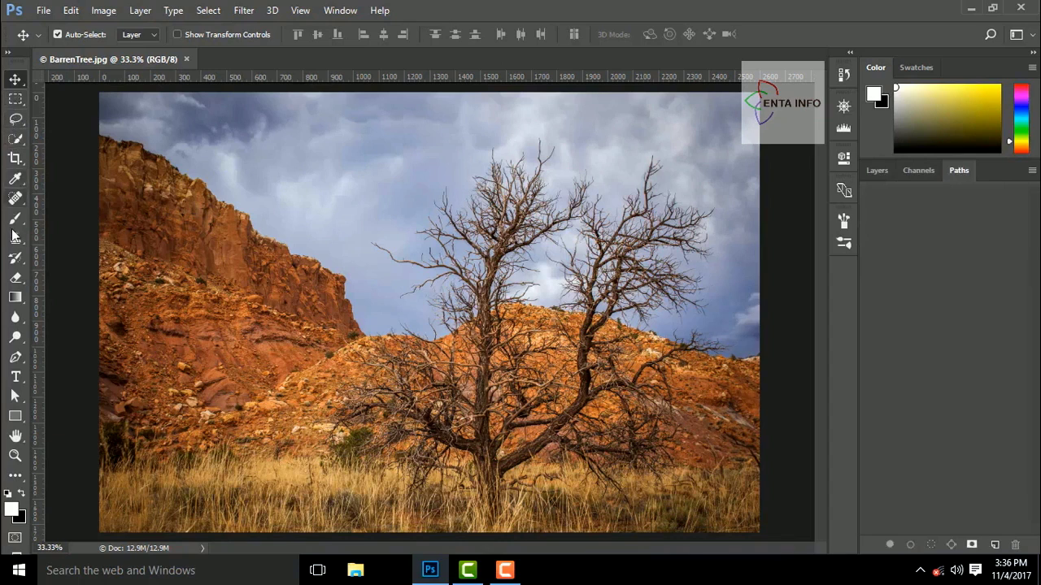
- Try the Rectangular Marquee and its flyout, switch to the Lasso, then pick the Brush with B
click(15, 99)
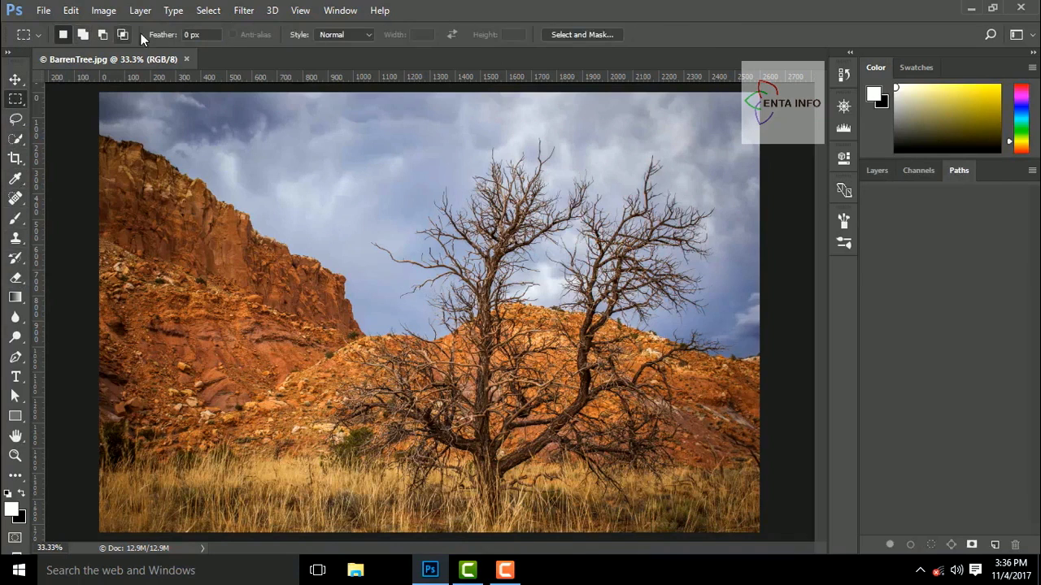
right_click(13, 104)
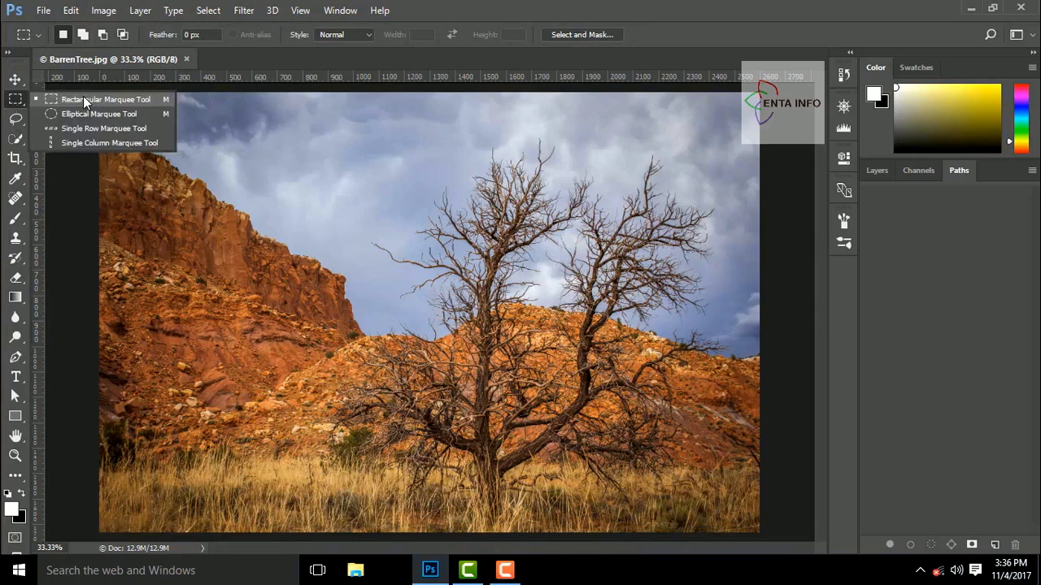
click(14, 102)
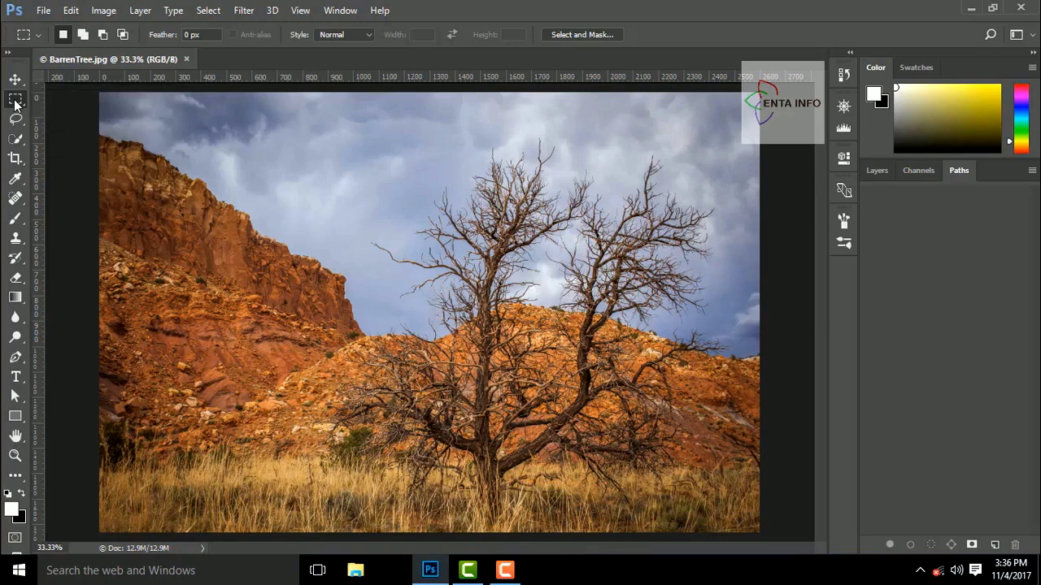
click(15, 118)
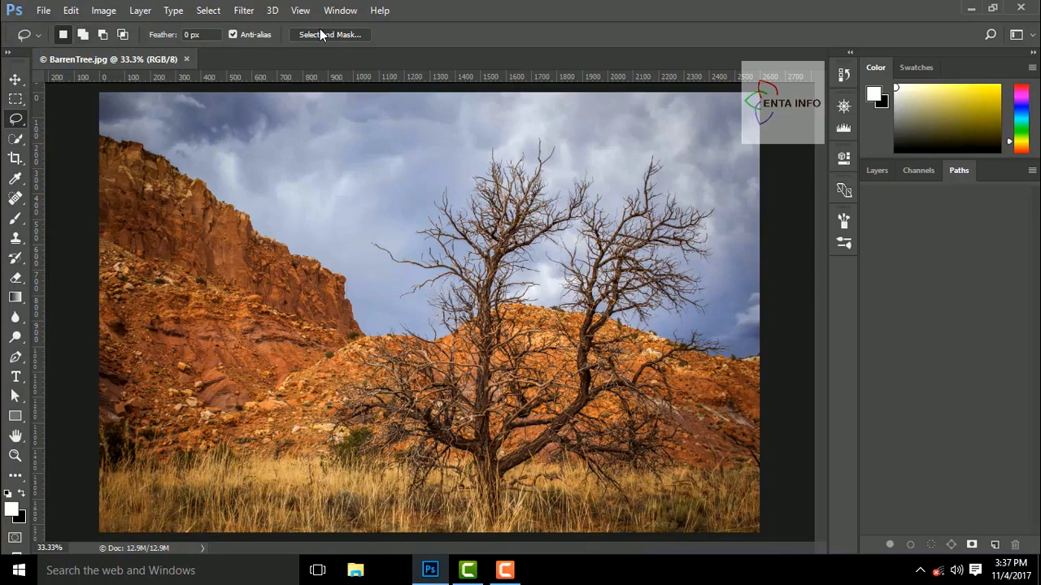
key(b)
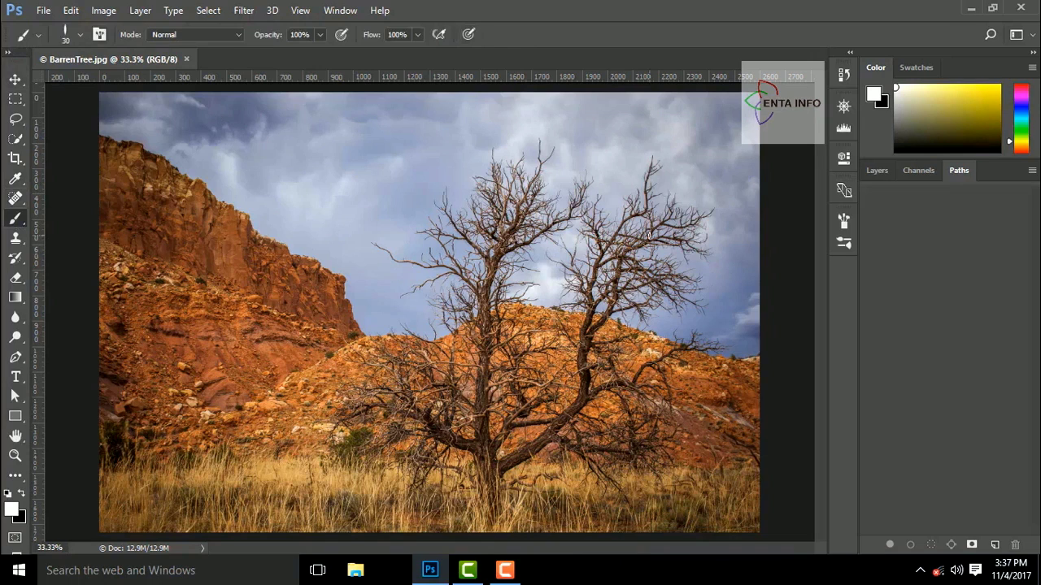
- In Interface preferences, try the darkest, default and lightest colour themes
click(70, 11)
mouse_move(120, 557)
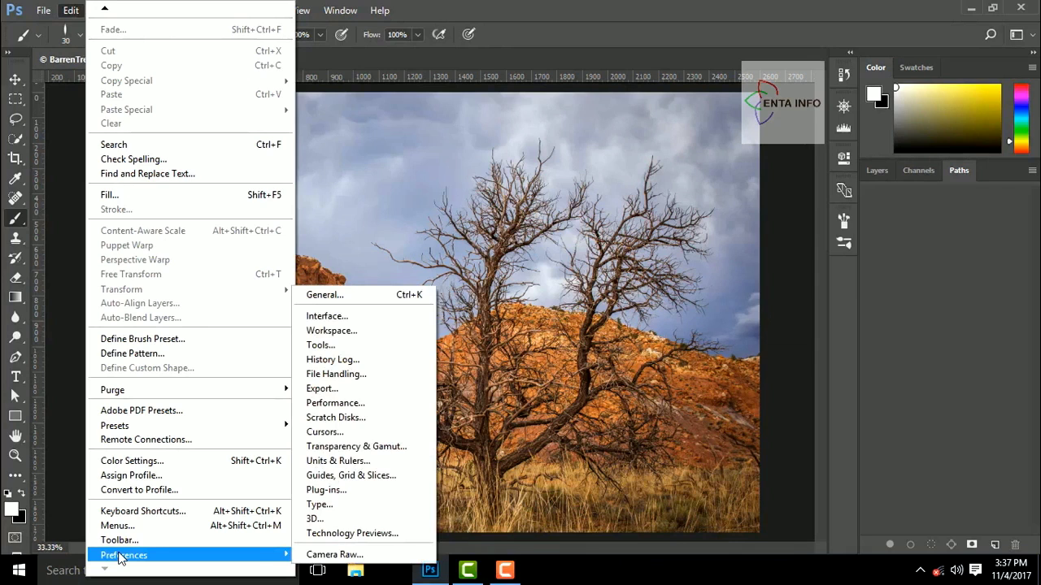
click(349, 318)
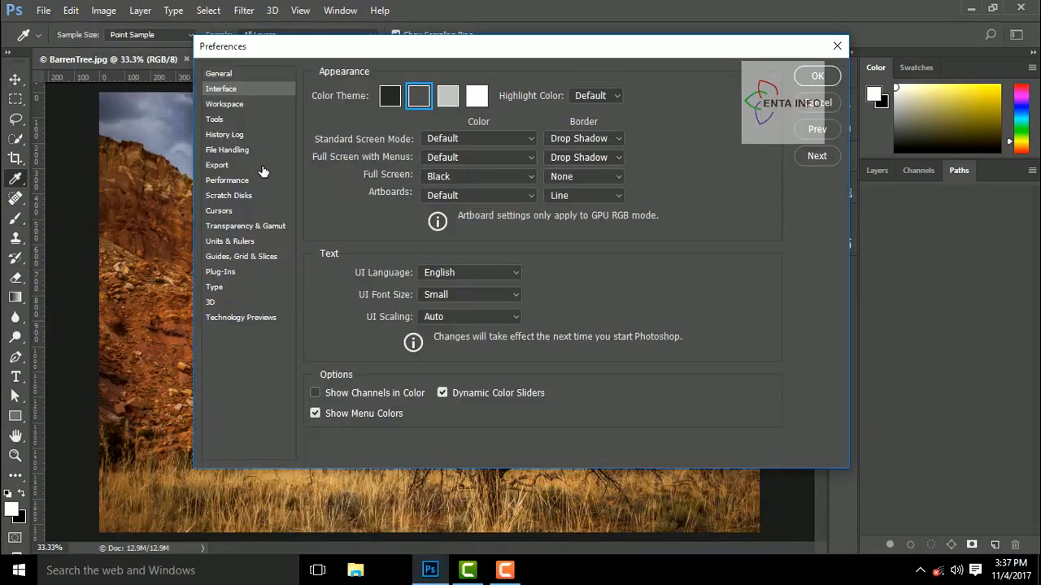
click(389, 96)
click(419, 96)
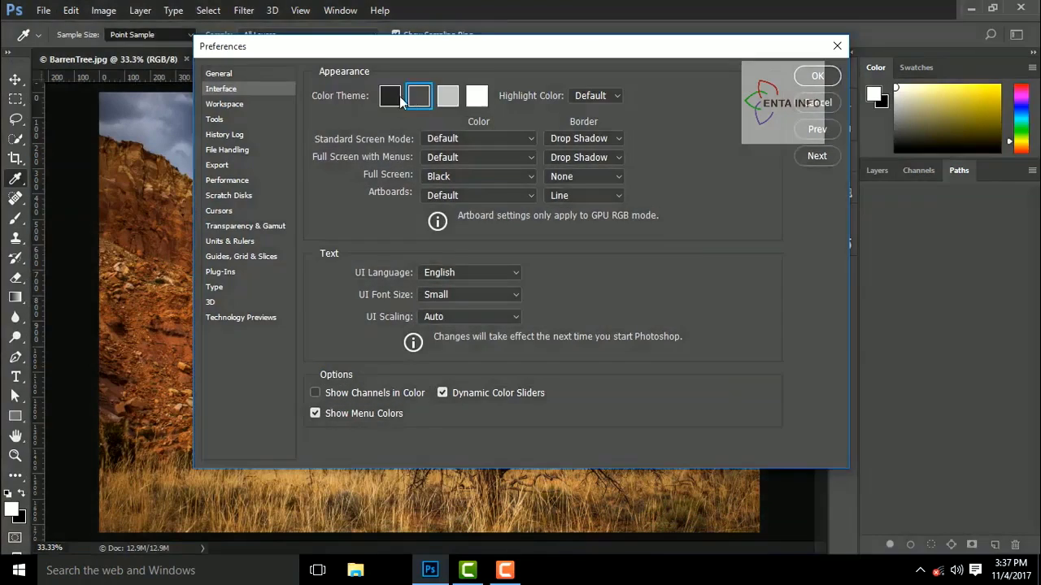
click(390, 96)
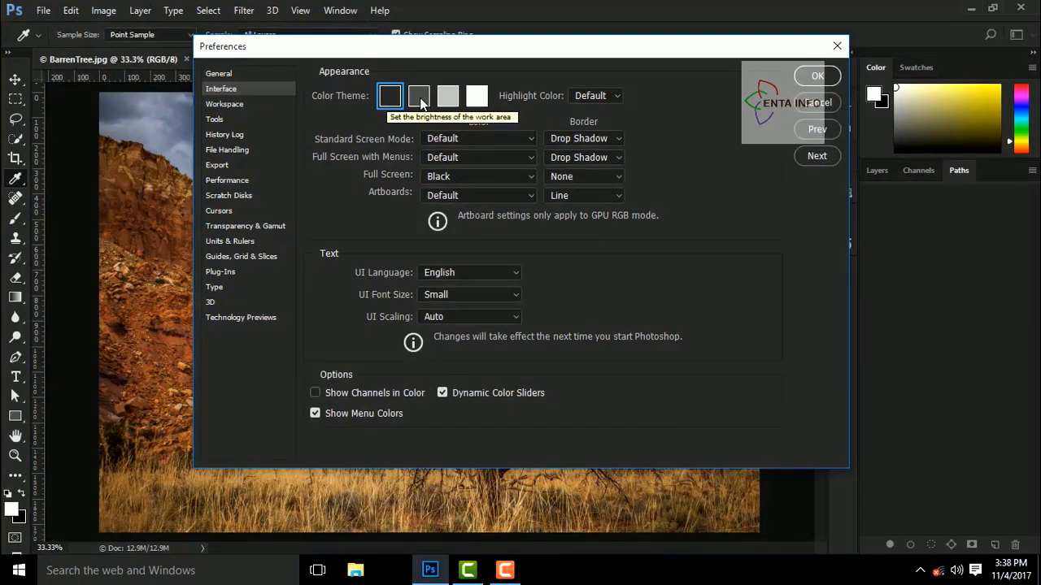
click(477, 96)
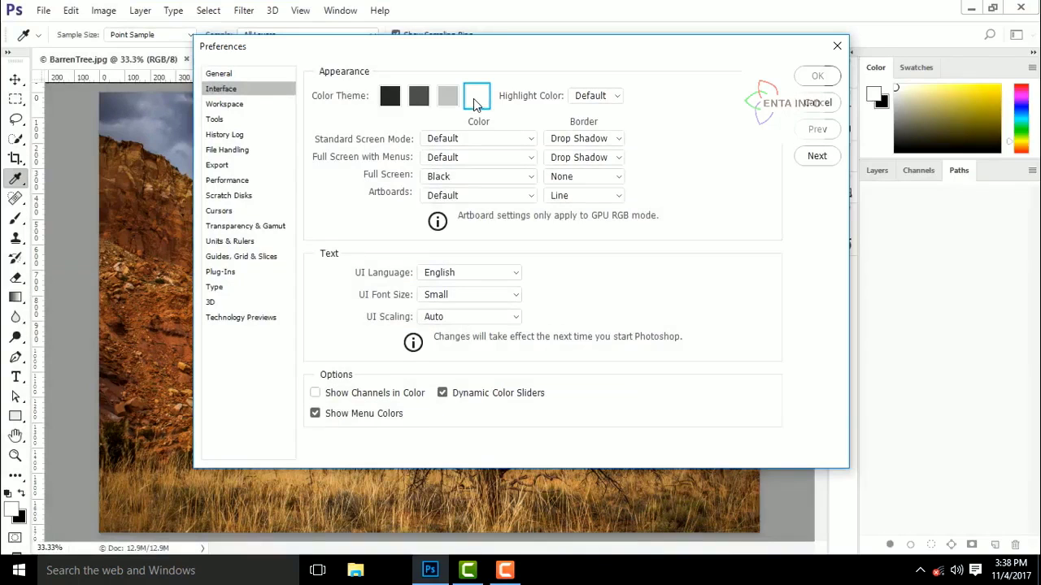
- Set the highlight colour to Blue and the canvas border to None, keeping the Default screen colour
click(602, 96)
click(586, 122)
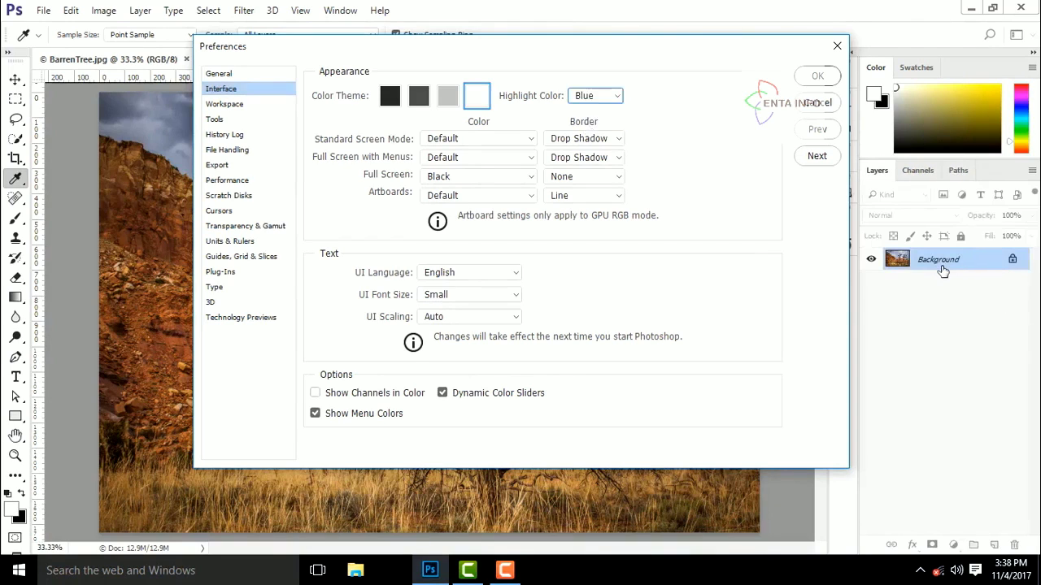
click(476, 139)
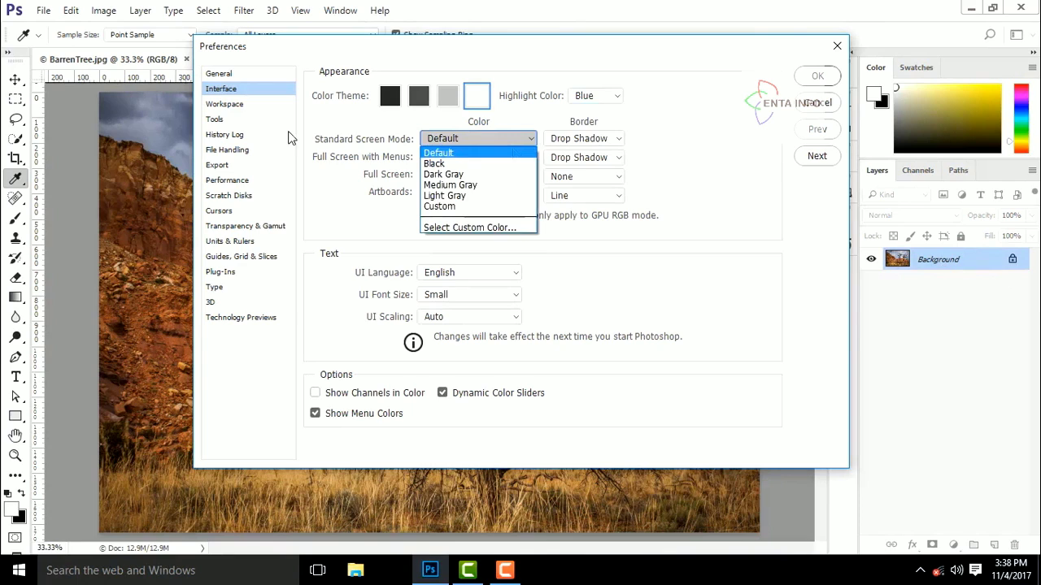
key(Tab)
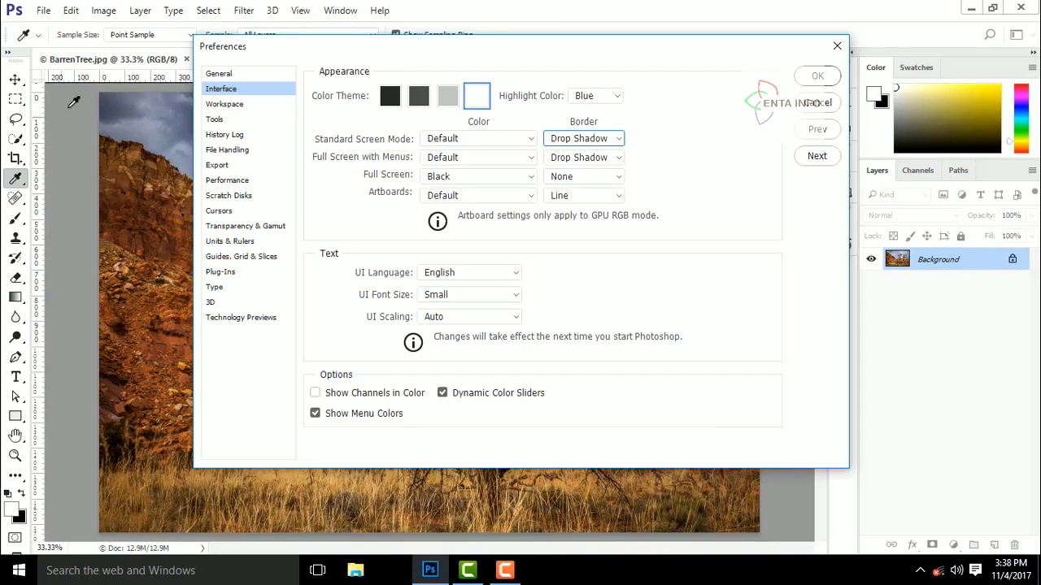
key(Down)
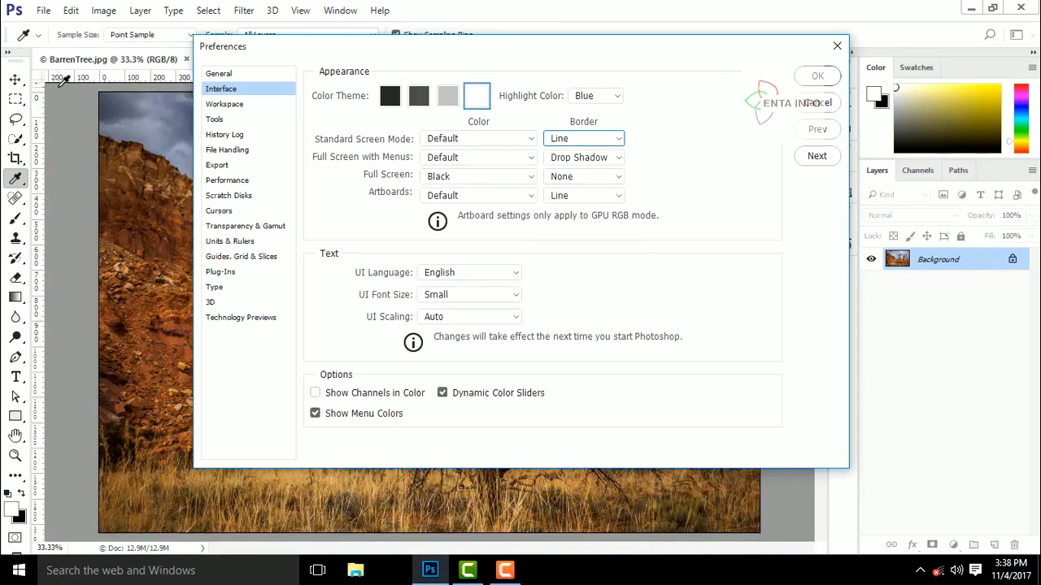
click(584, 139)
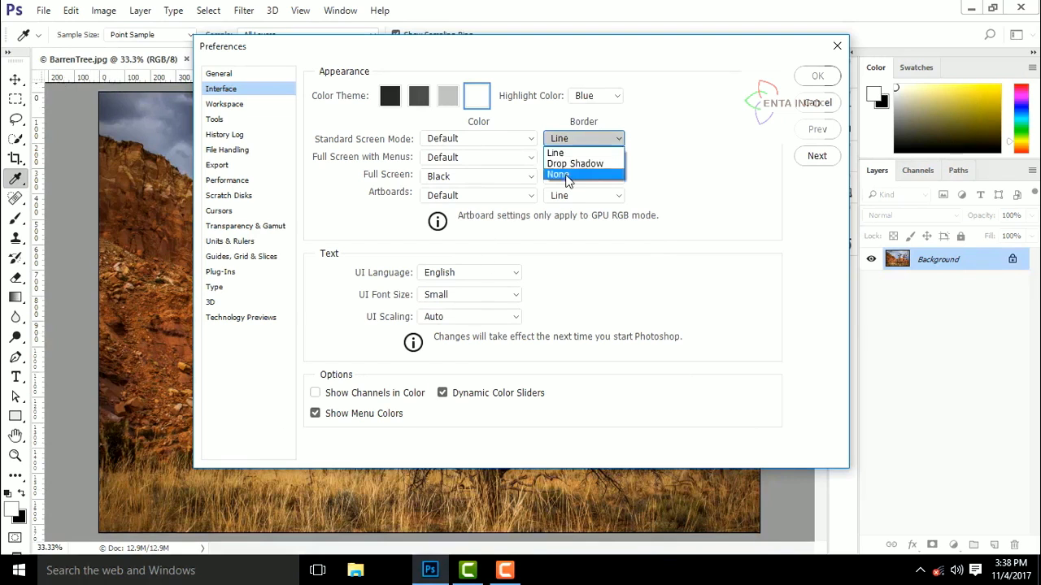
click(568, 181)
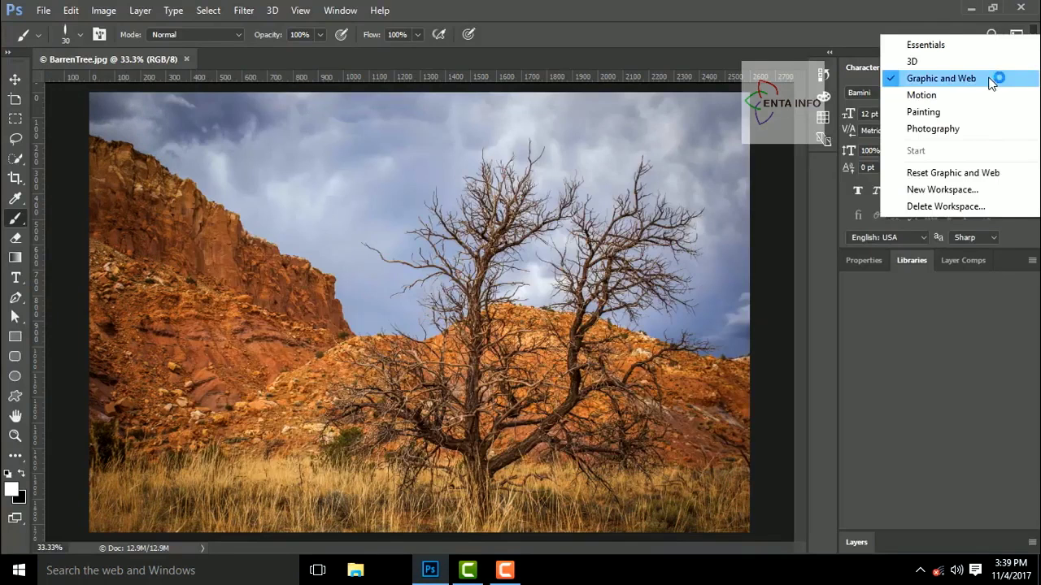
click(994, 77)
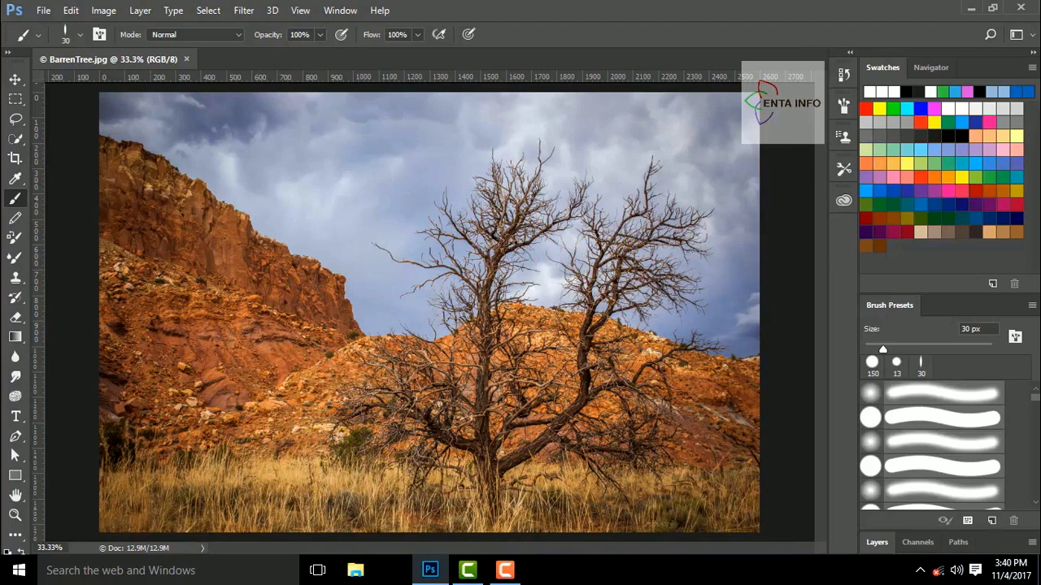
- Open SmallTree.jpg and TreeInRock.jpg together from the start screen's file list
right_click(23, 35)
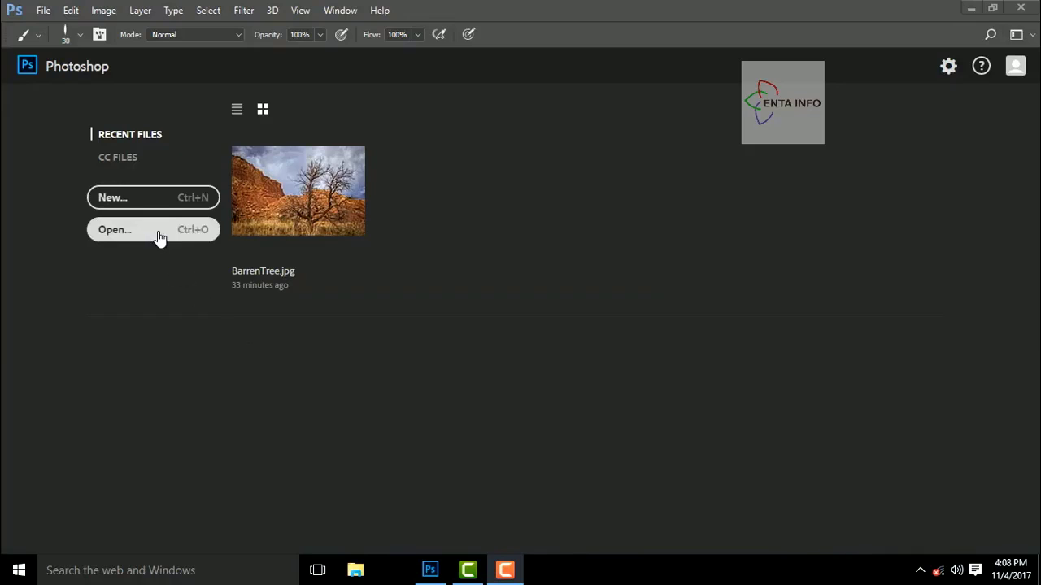
click(160, 236)
click(193, 235)
shift+click(196, 222)
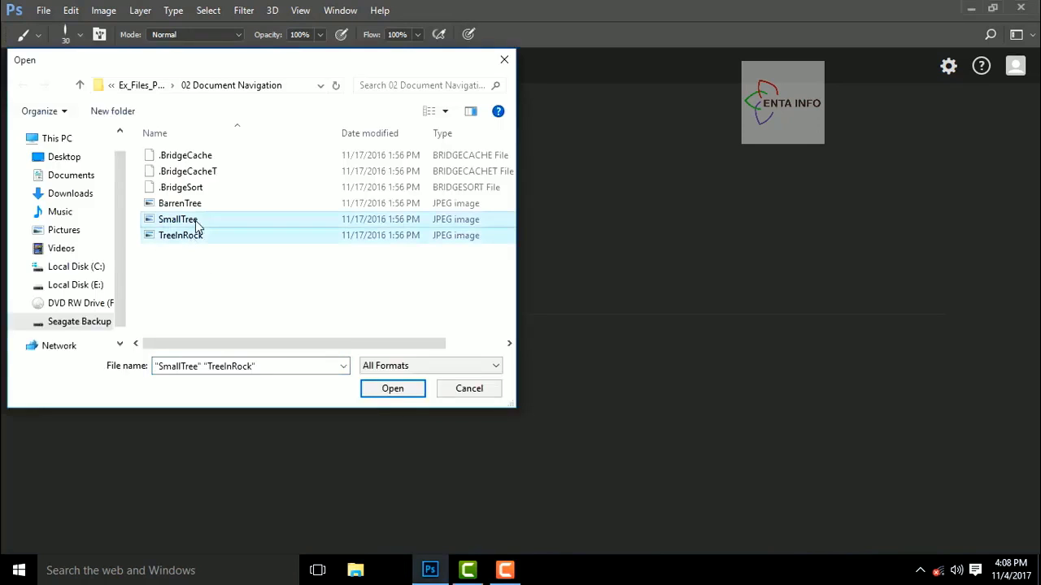
click(383, 388)
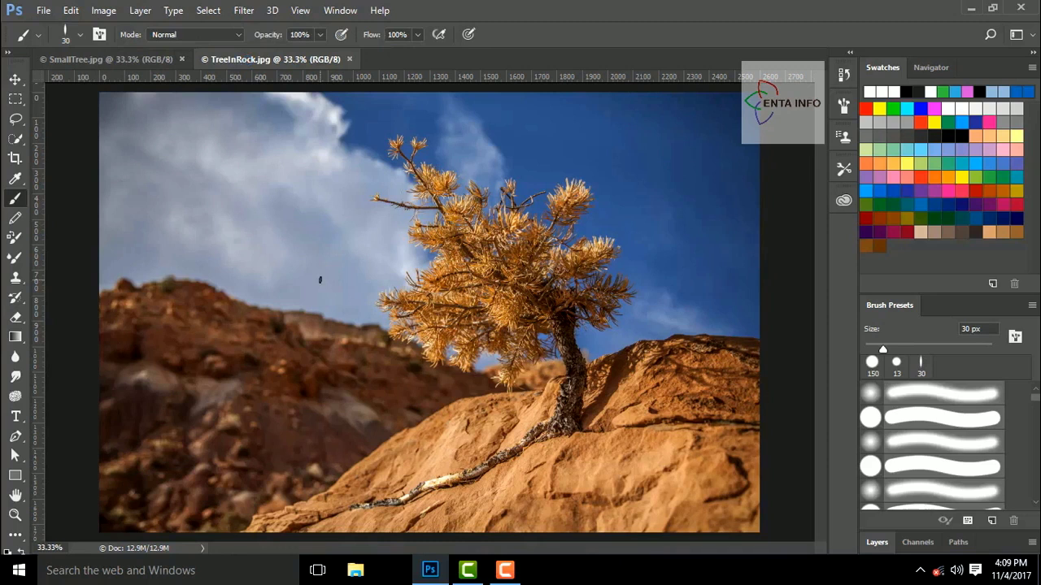
- View both photos, then drag the TreeInRock.jpg tab ahead of SmallTree.jpg
click(103, 64)
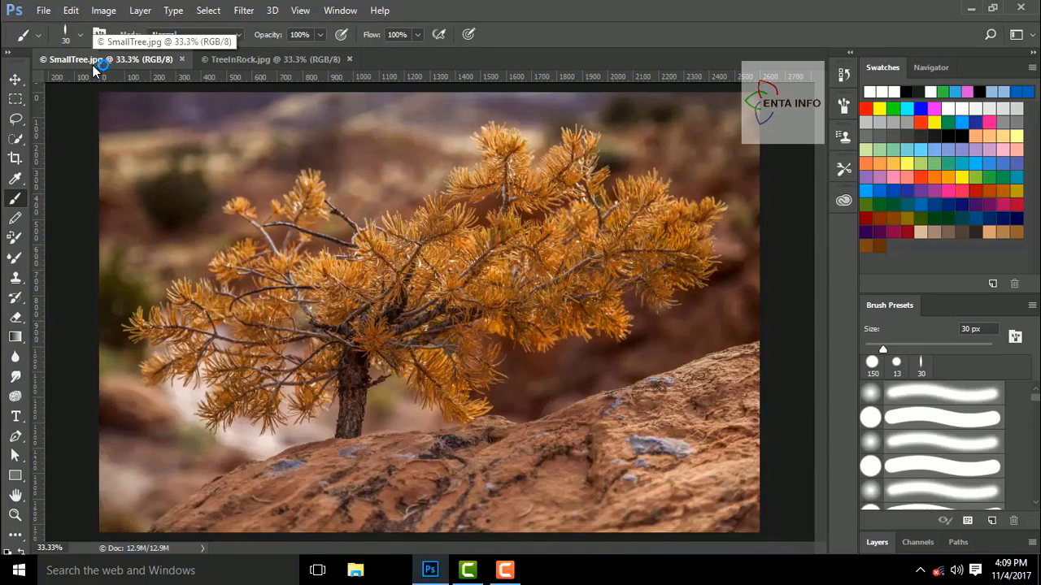
click(252, 60)
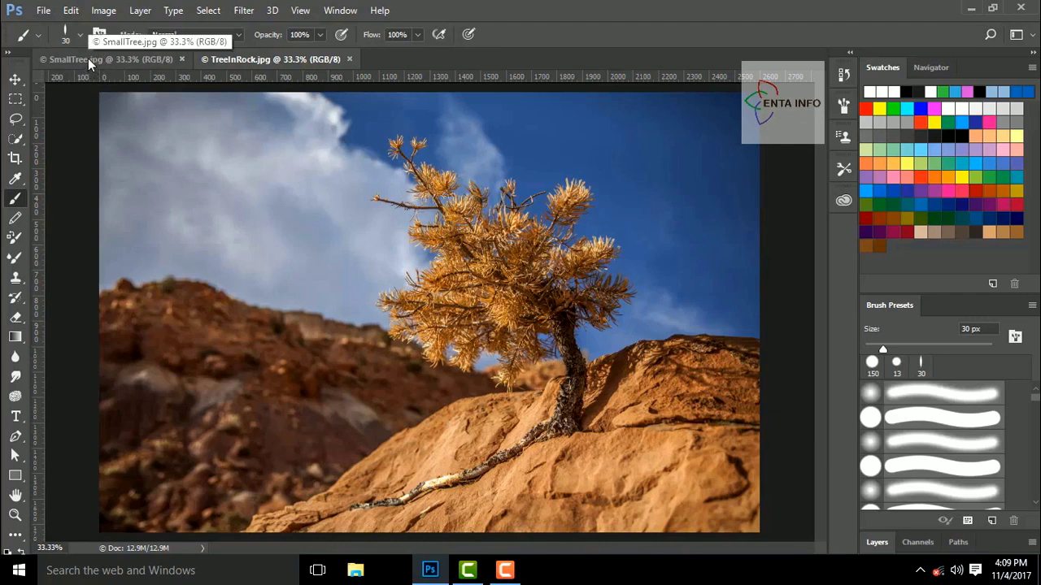
drag(89, 64, 251, 62)
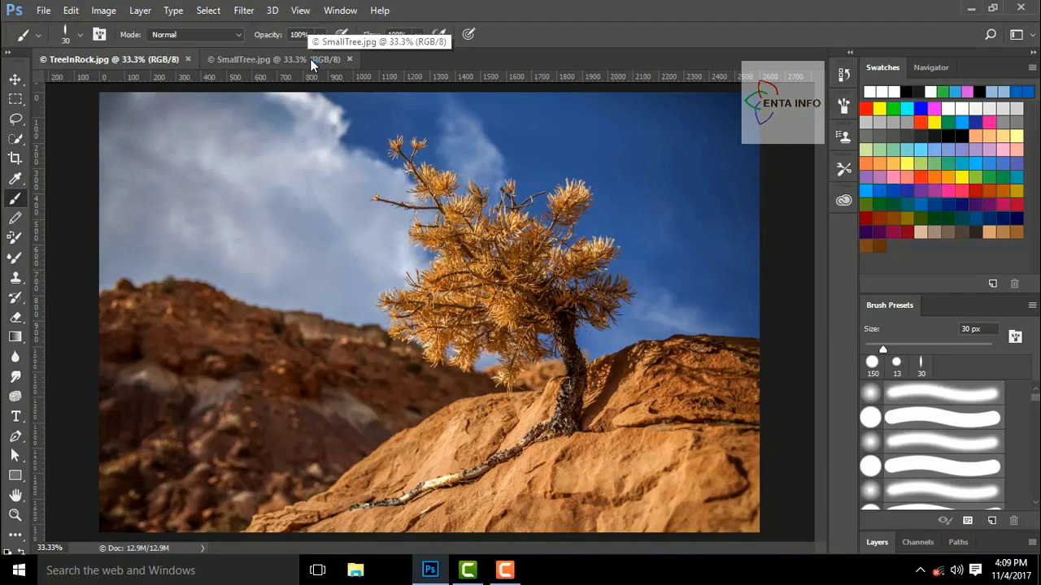
click(343, 9)
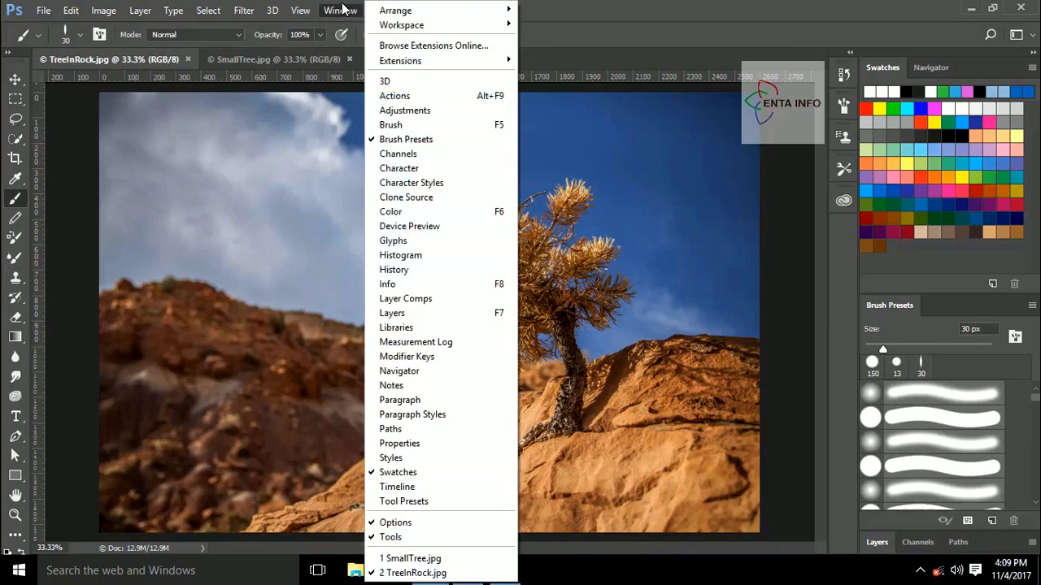
mouse_move(390, 12)
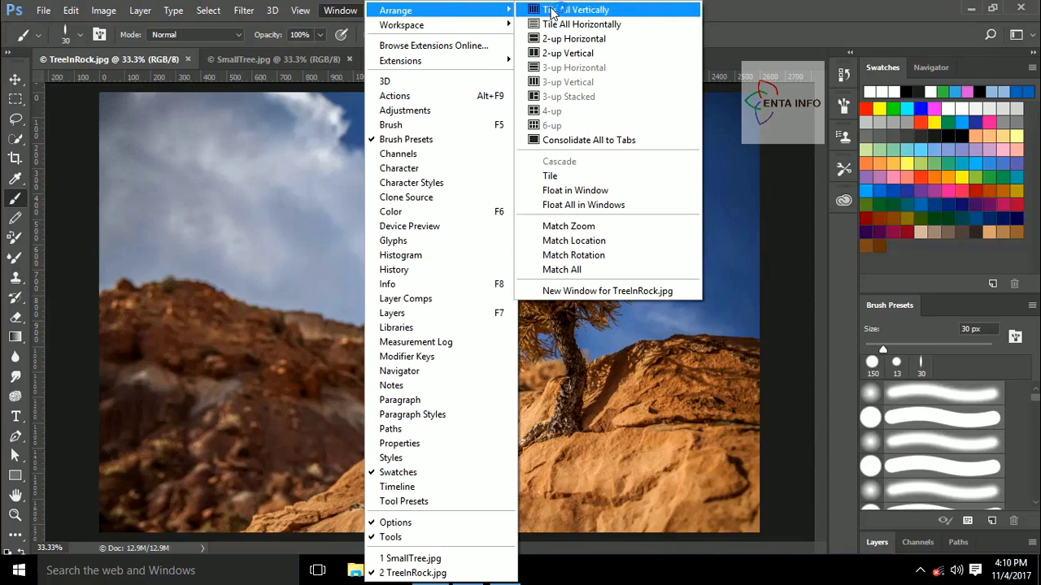
click(551, 11)
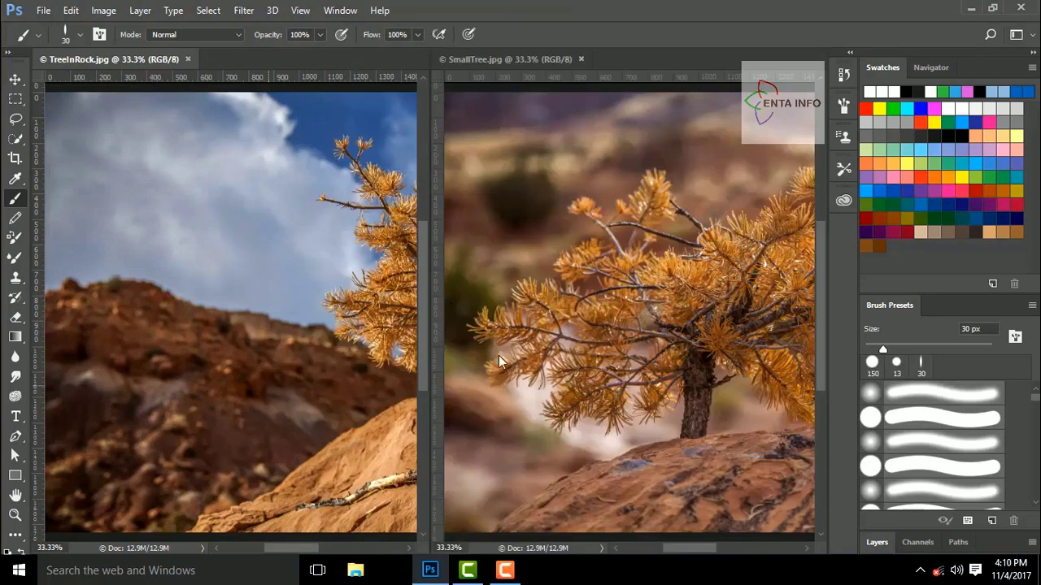
click(340, 10)
mouse_move(430, 10)
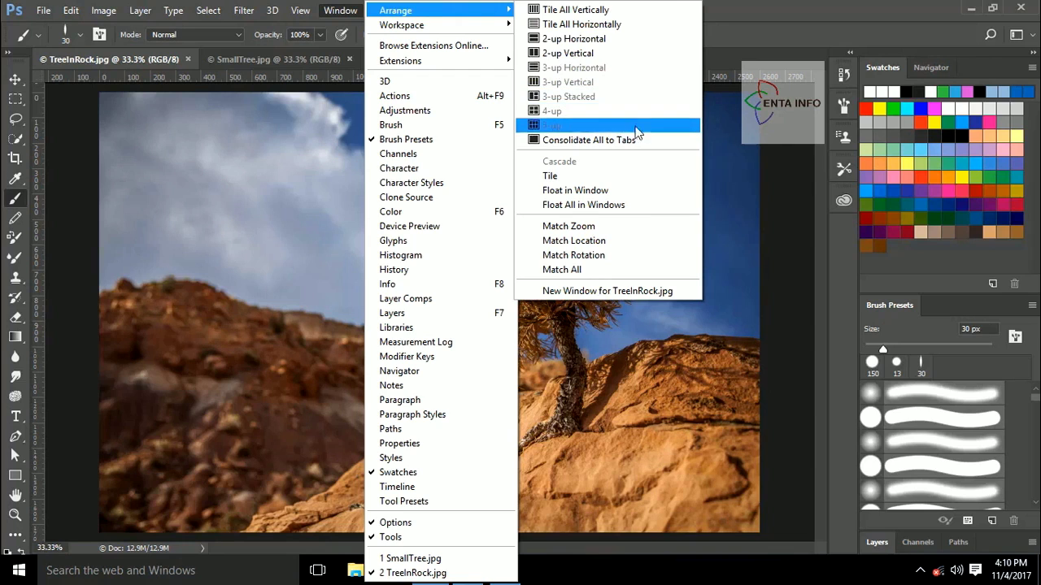
- Float SmallTree.jpg in its own window, move it, then dock it back into the tab bar
click(590, 139)
drag(254, 61, 252, 86)
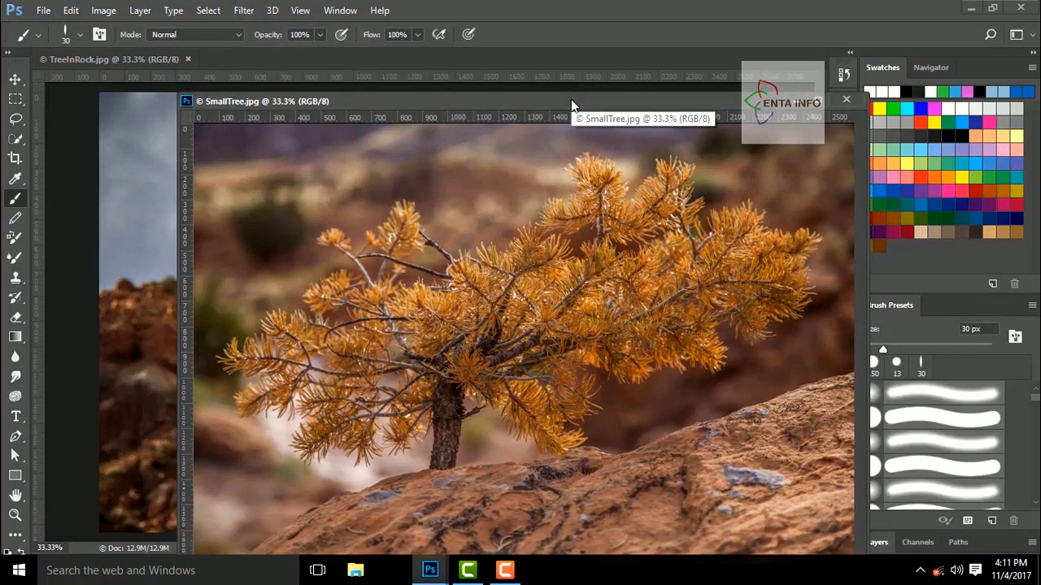
drag(571, 99, 674, 116)
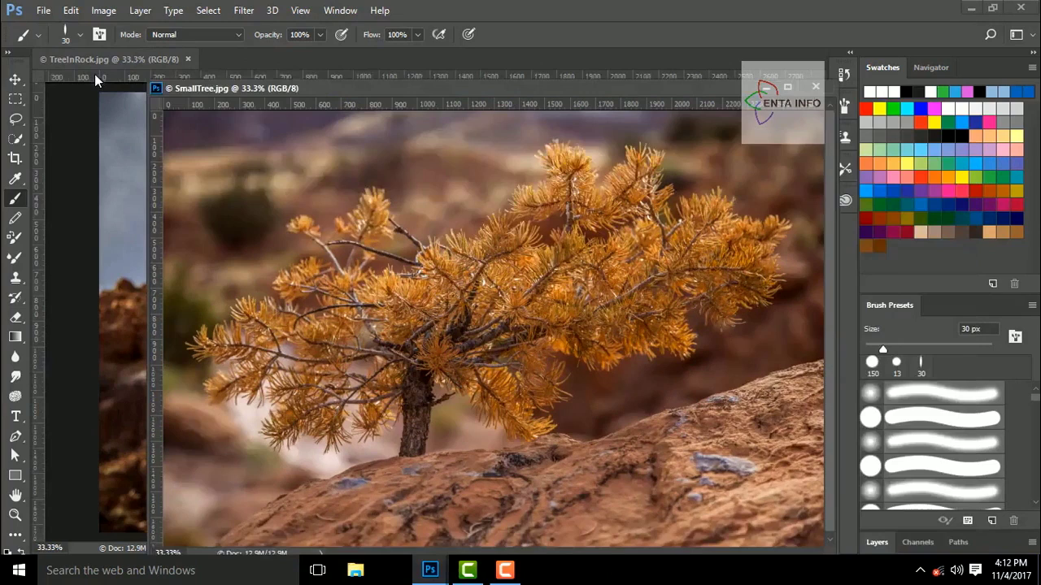
drag(95, 74, 364, 97)
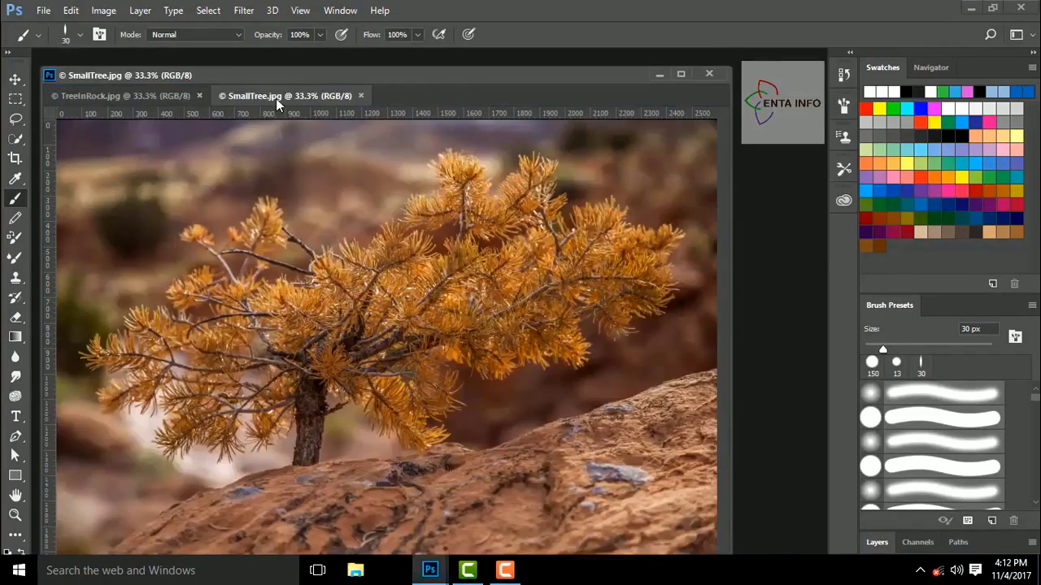
drag(276, 99, 350, 58)
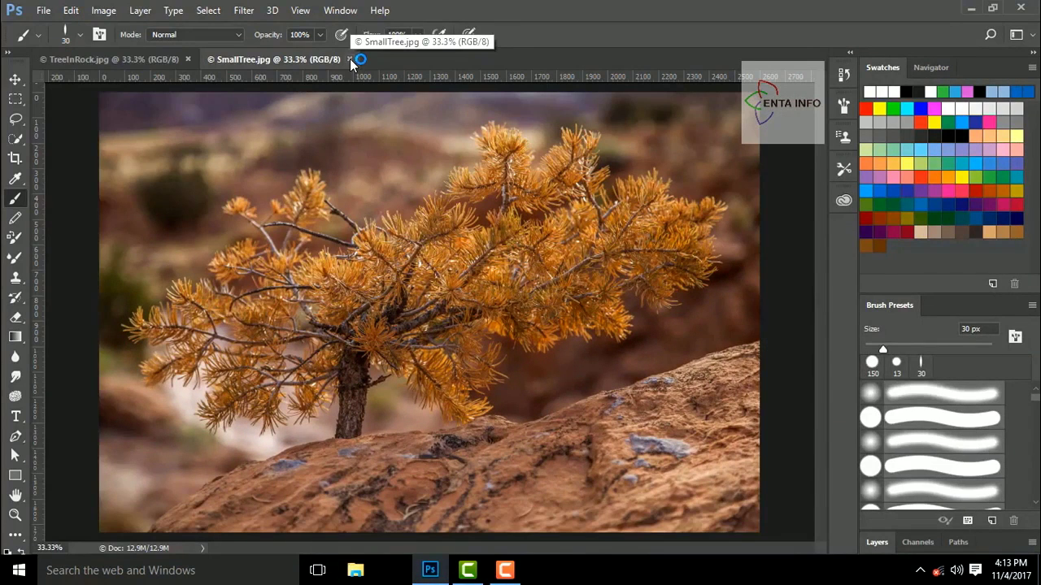
click(43, 9)
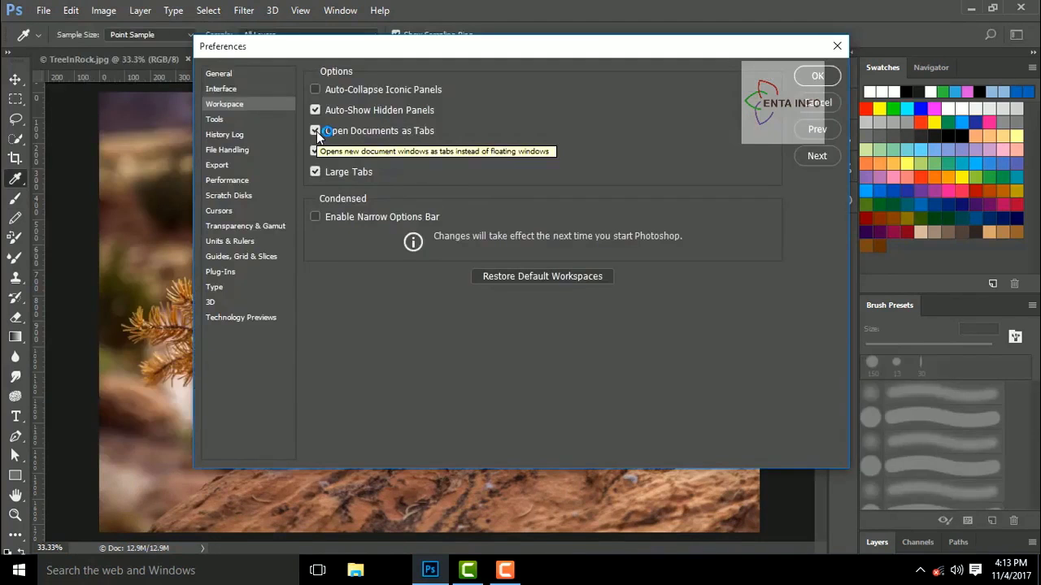
- Uncheck Open Documents as Tabs in Workspace preferences and confirm with OK
click(317, 131)
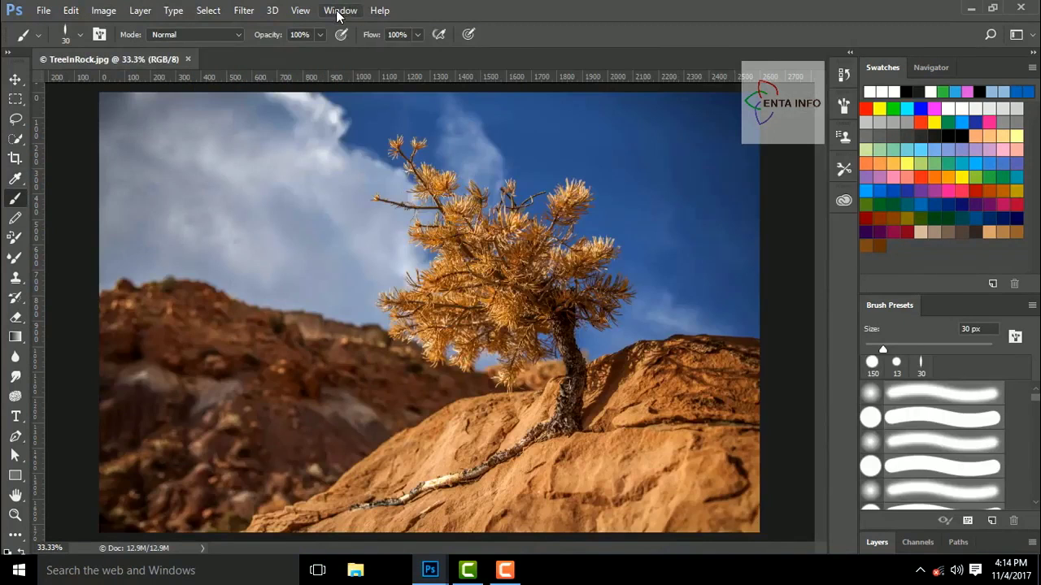
click(339, 11)
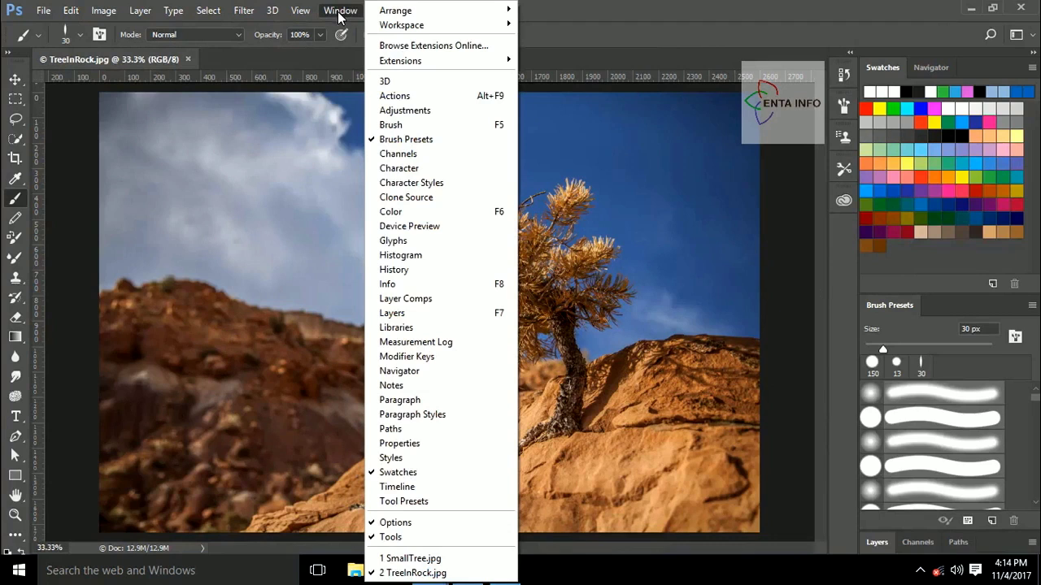
- Gather BarrenTree.jpg and SmallTree.jpg into tabs with Window > Arrange > Consolidate All to Tabs
mouse_move(423, 10)
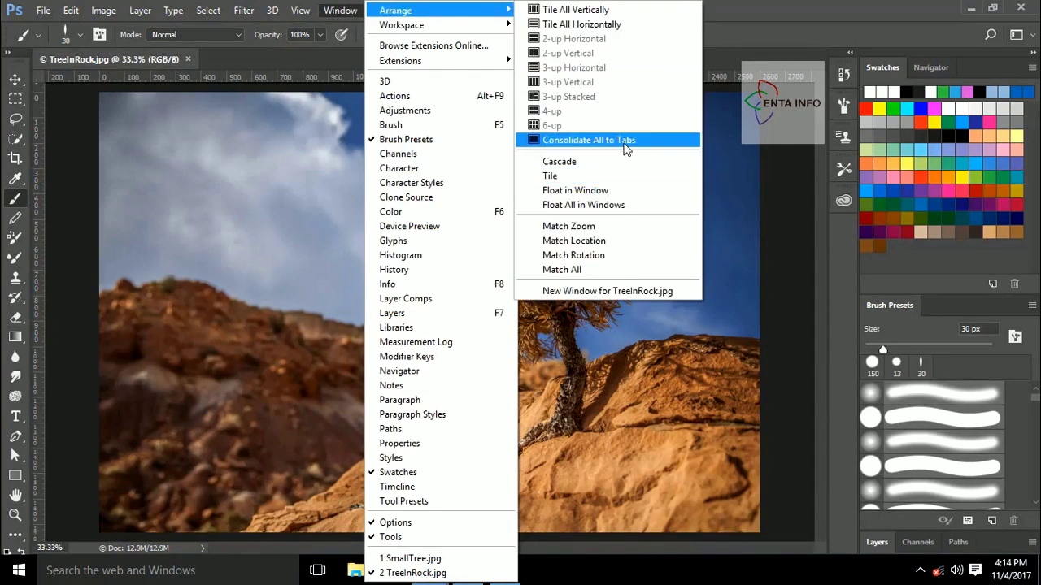
click(626, 148)
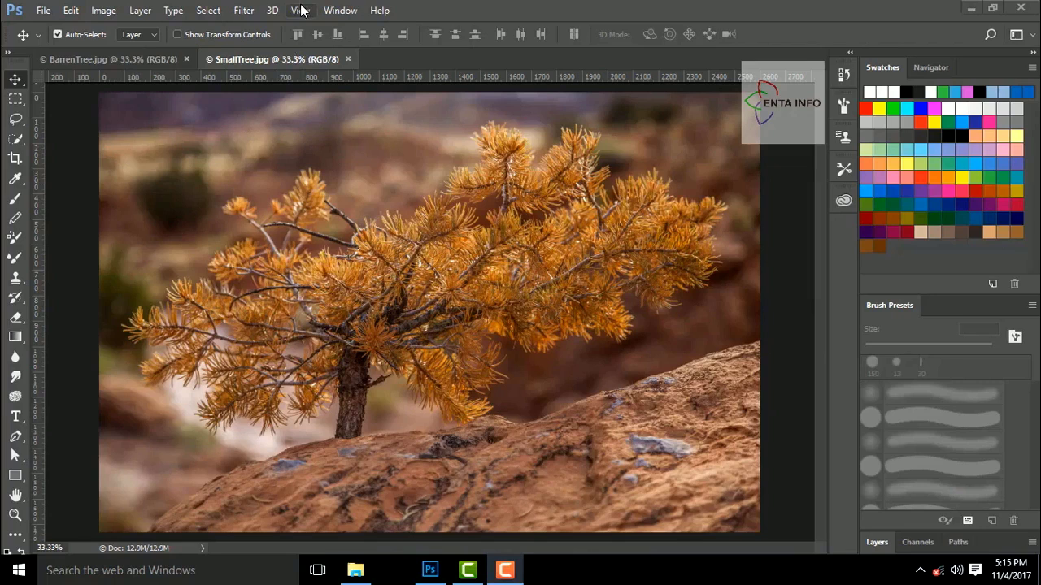
- Fit the small tree photo on screen, then zoom in to 66.7%
click(301, 9)
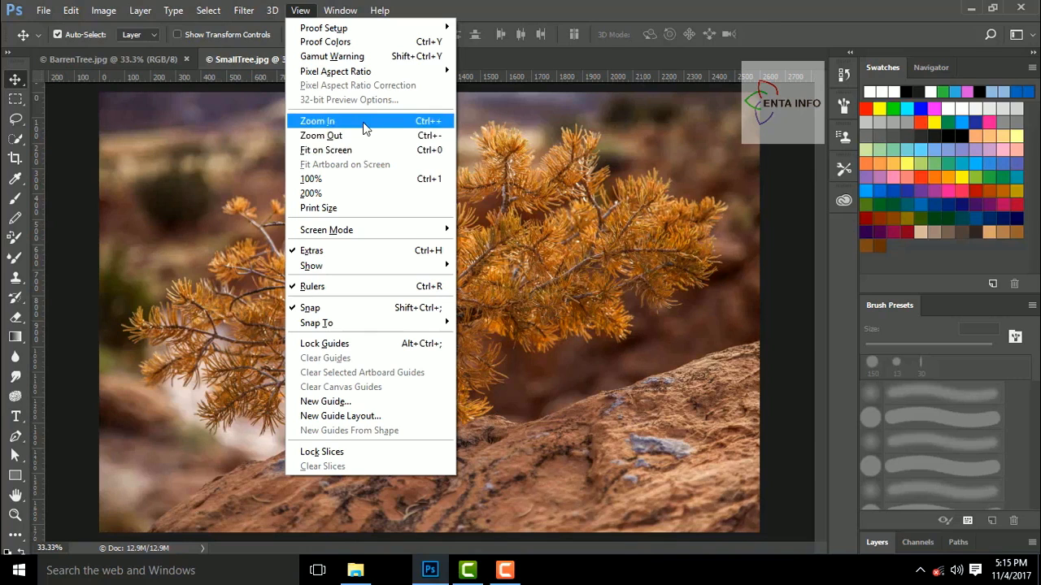
click(318, 151)
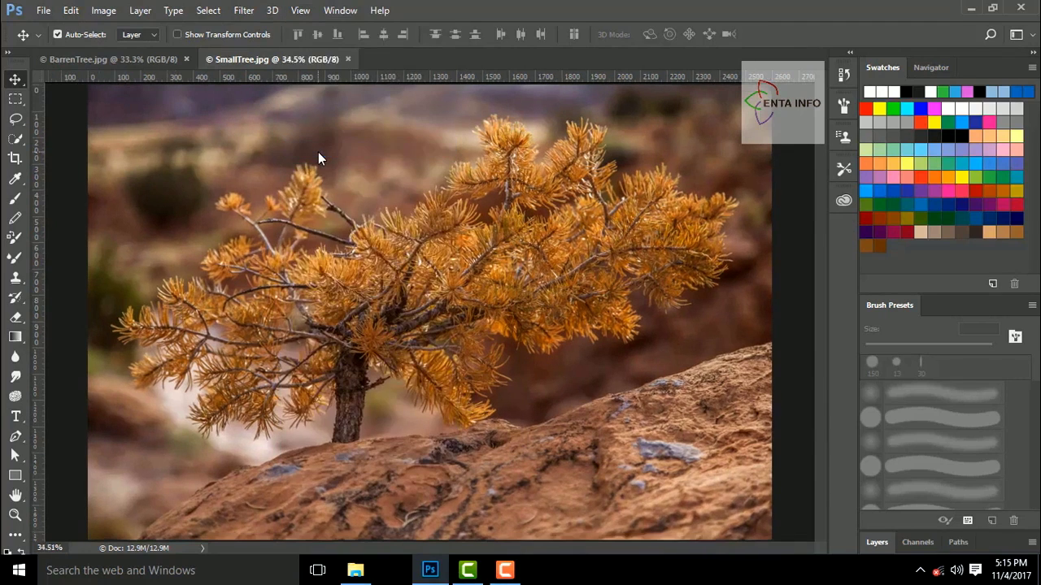
key(ctrl+1)
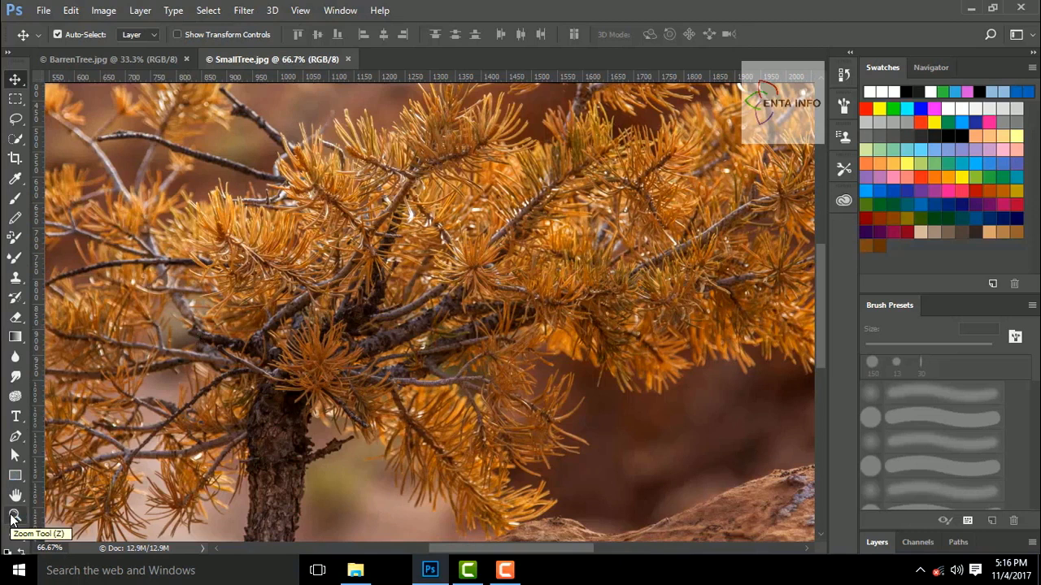
- Use the Zoom tool to zoom out from 500% down to 16.7%, then show the photo at 100% with Ctrl+1
click(14, 517)
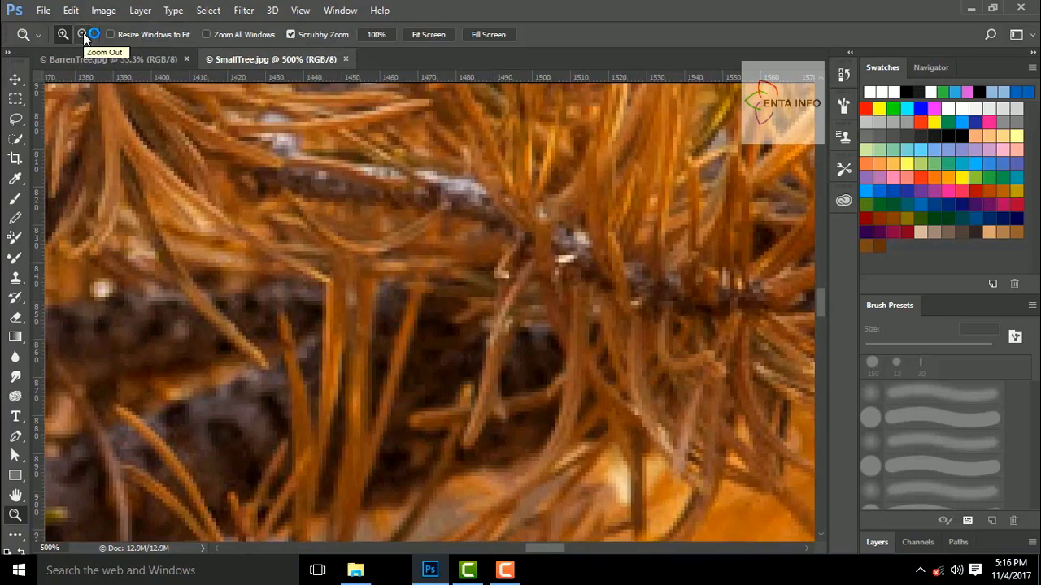
click(83, 32)
click(489, 345)
click(488, 345)
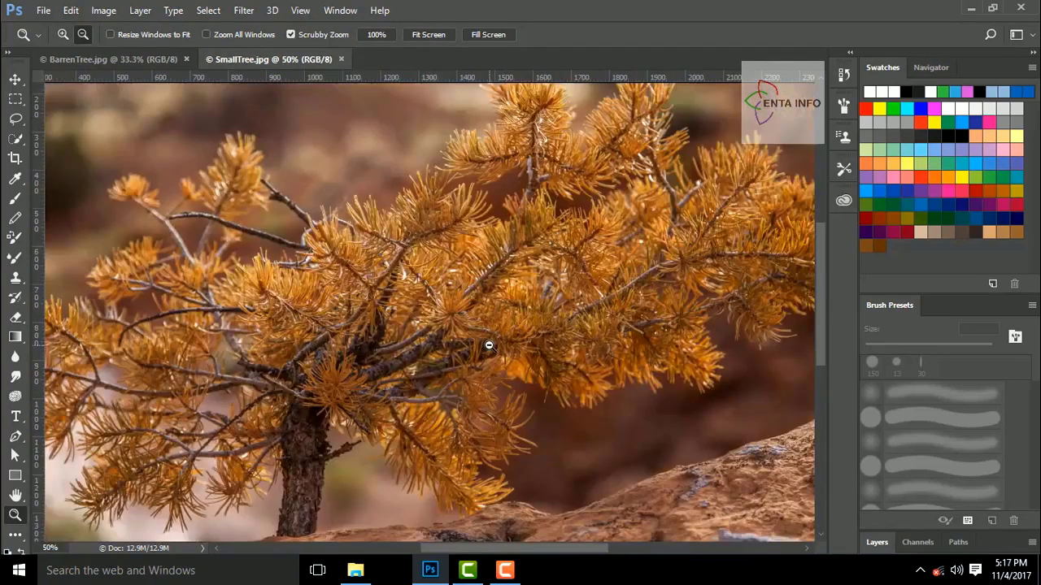
click(61, 35)
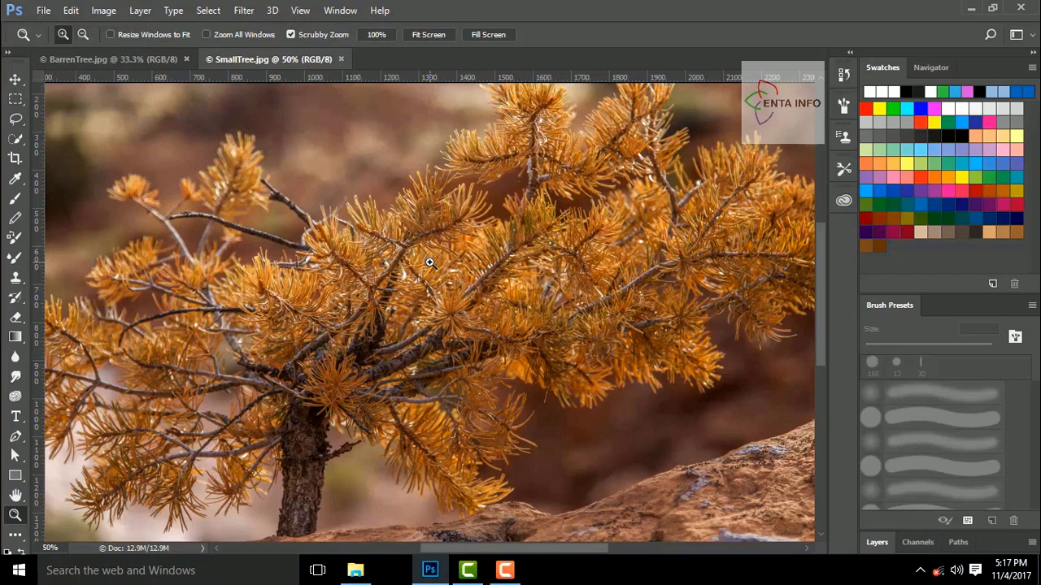
alt+click(475, 316)
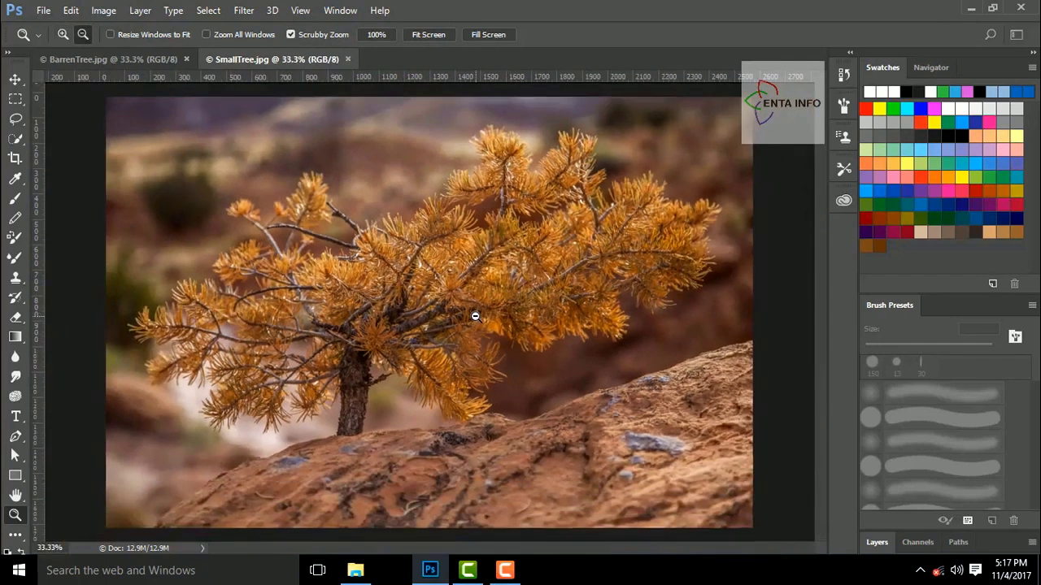
alt+click(476, 316)
click(475, 316)
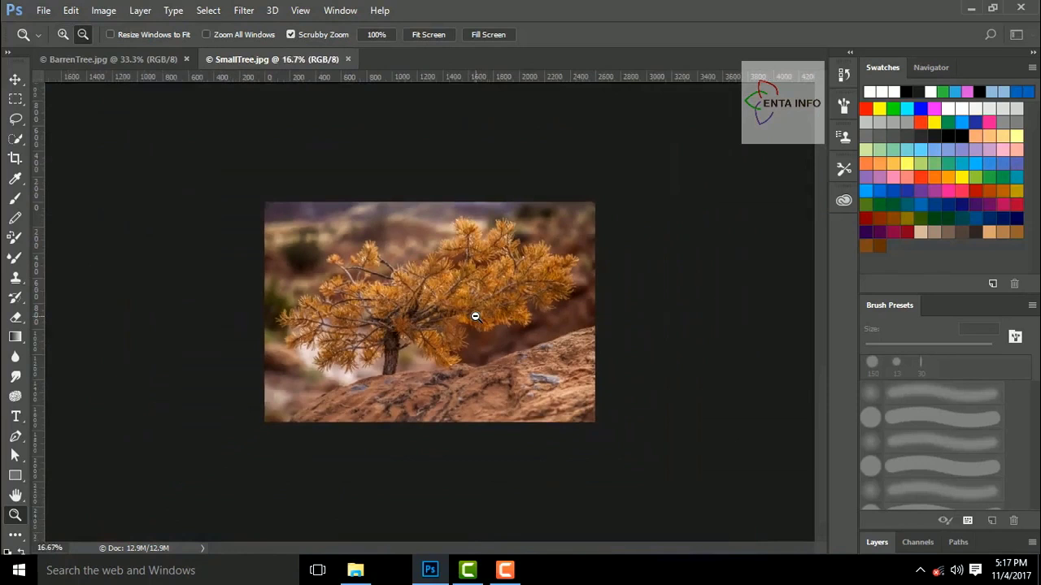
key(ctrl+1)
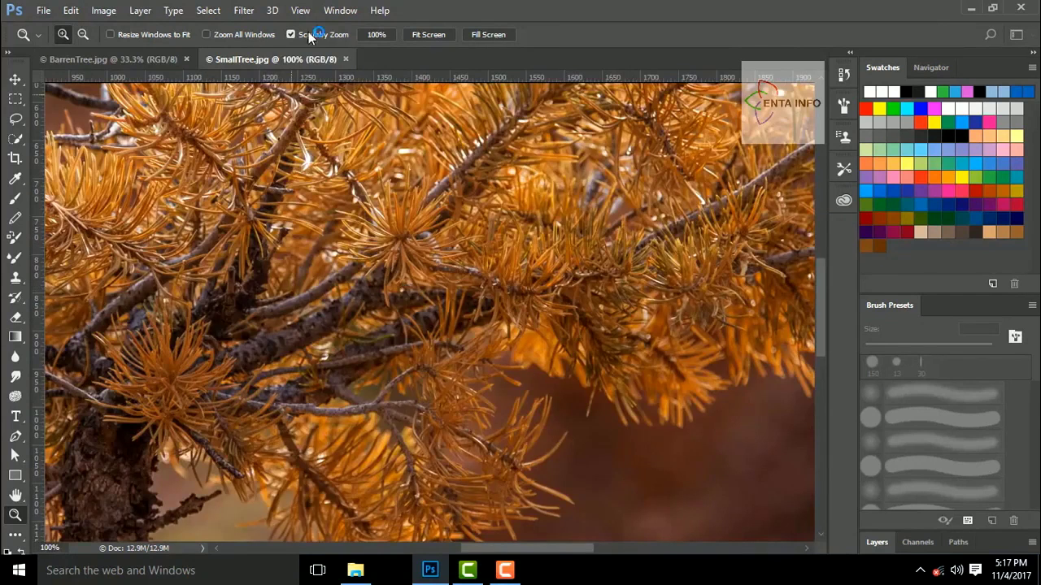
click(338, 10)
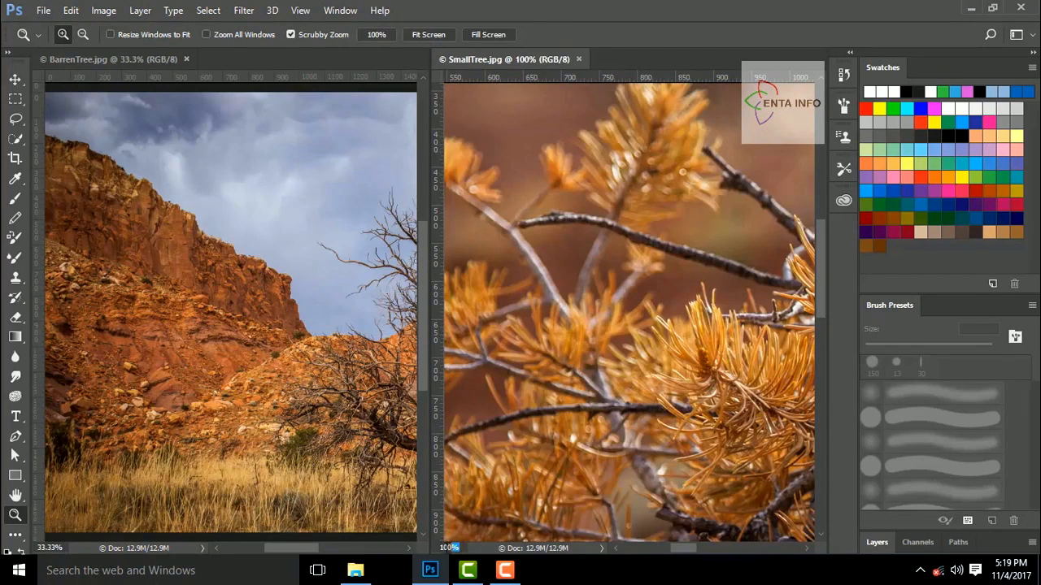
- Match the zoom of BarrenTree.jpg and SmallTree.jpg, then consolidate both documents into tabs
click(449, 547)
click(63, 544)
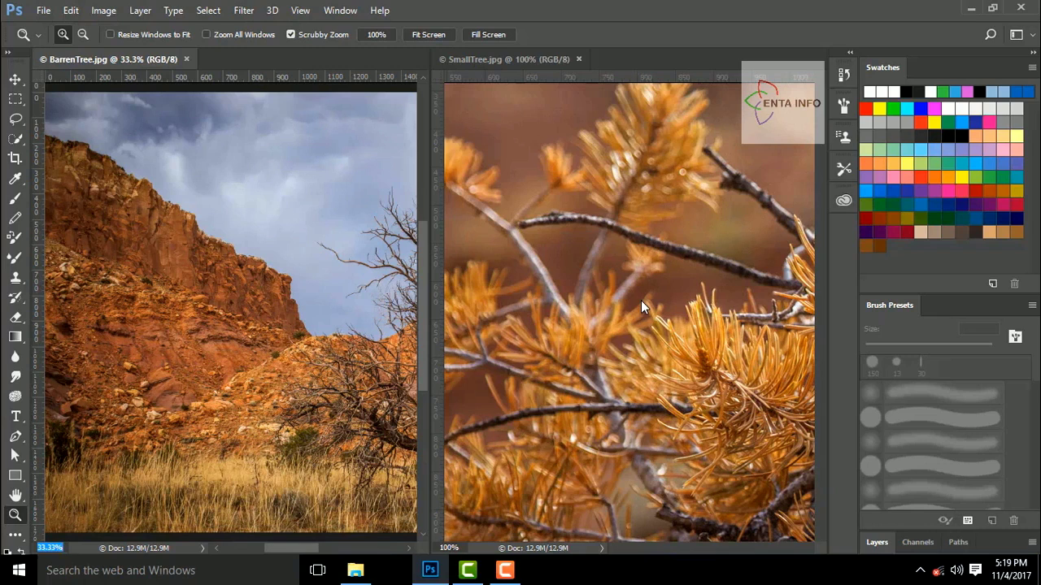
click(499, 55)
click(340, 10)
mouse_move(439, 9)
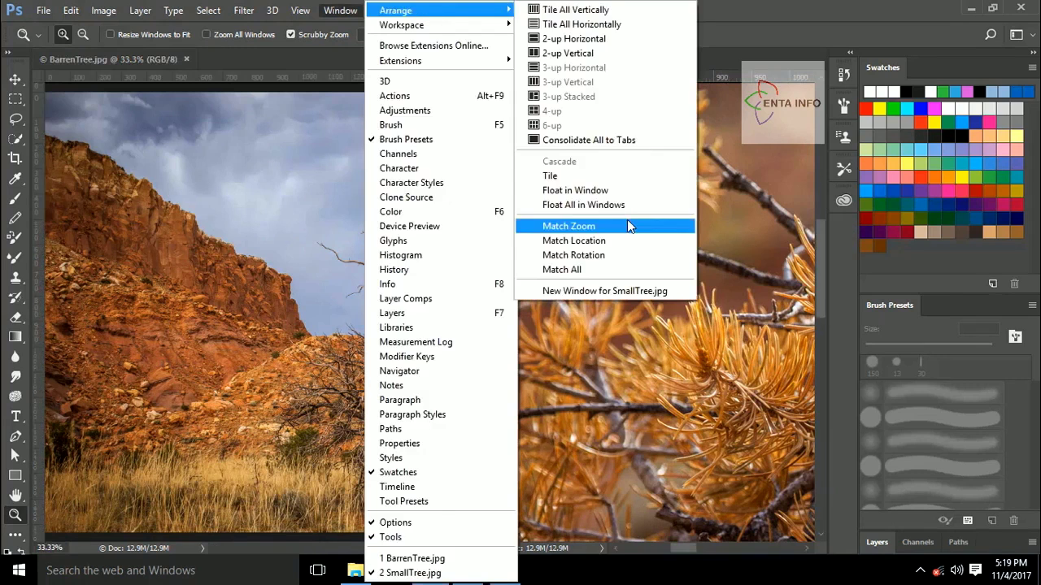
click(627, 226)
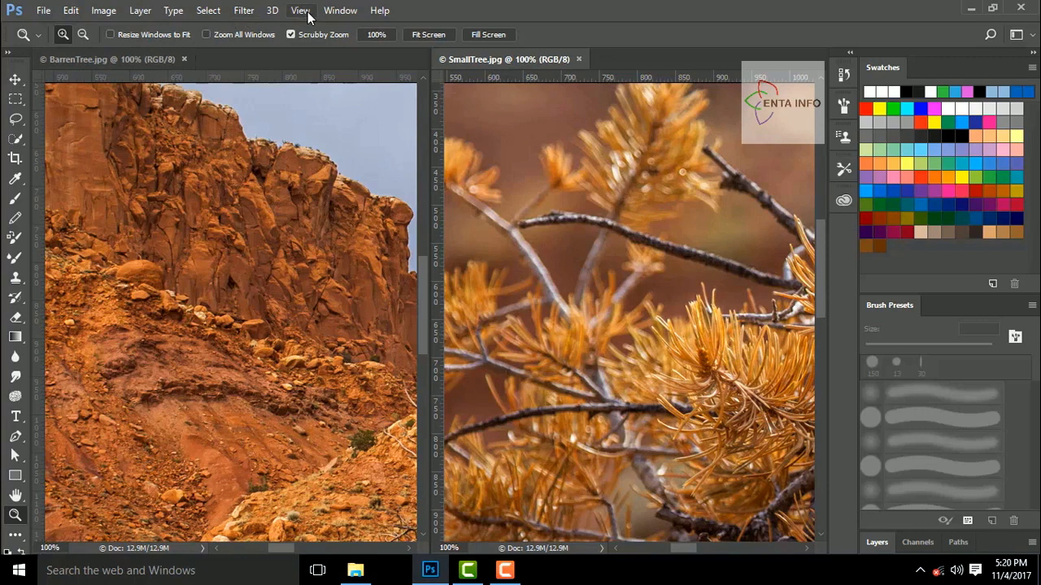
click(340, 9)
click(575, 142)
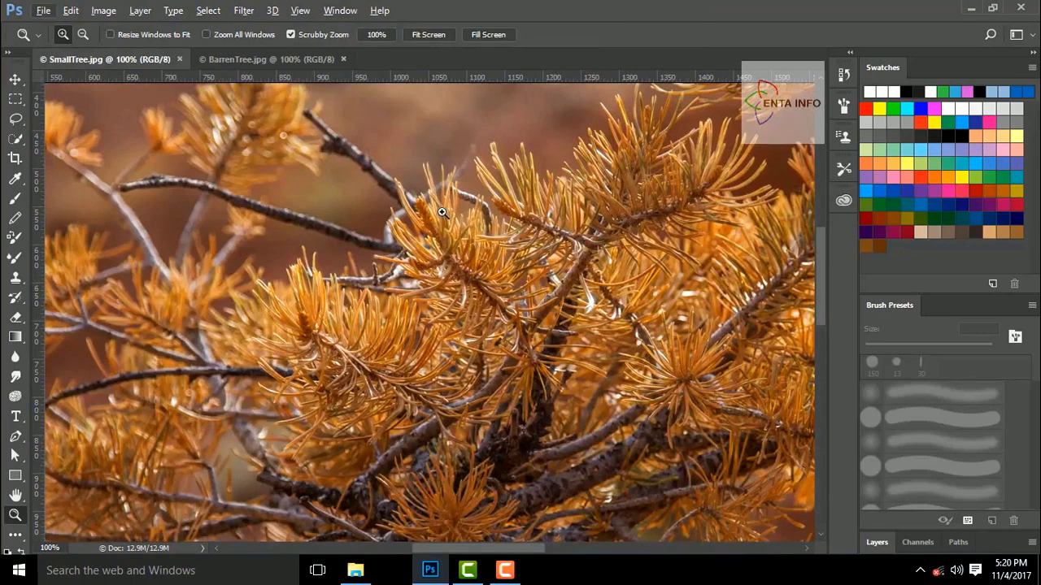
- Fit SmallTree.jpg to the window, zoom to 66.7%, pan to the right-hand branches, and go to preferences
double_click(15, 495)
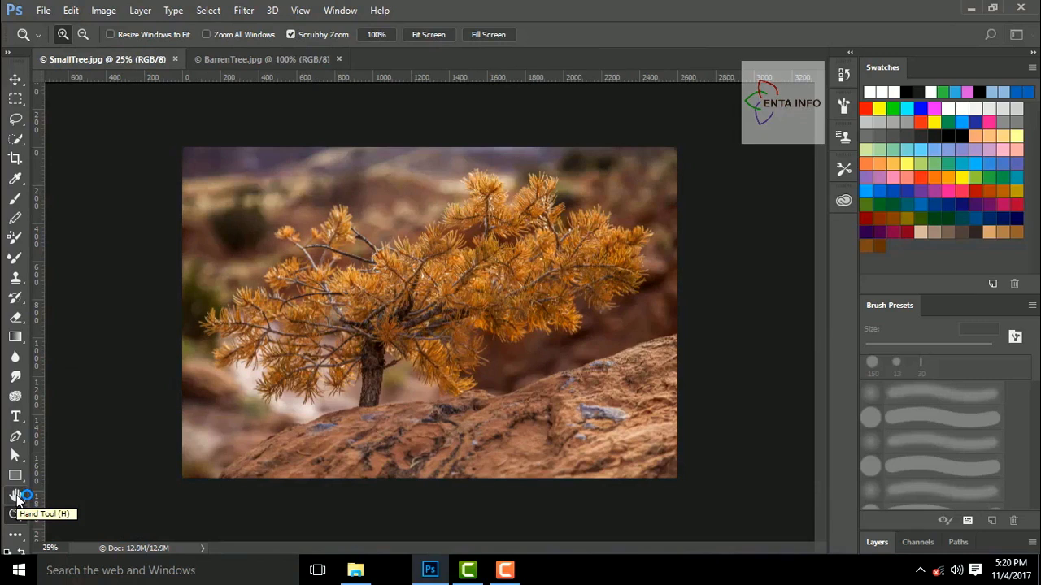
click(16, 495)
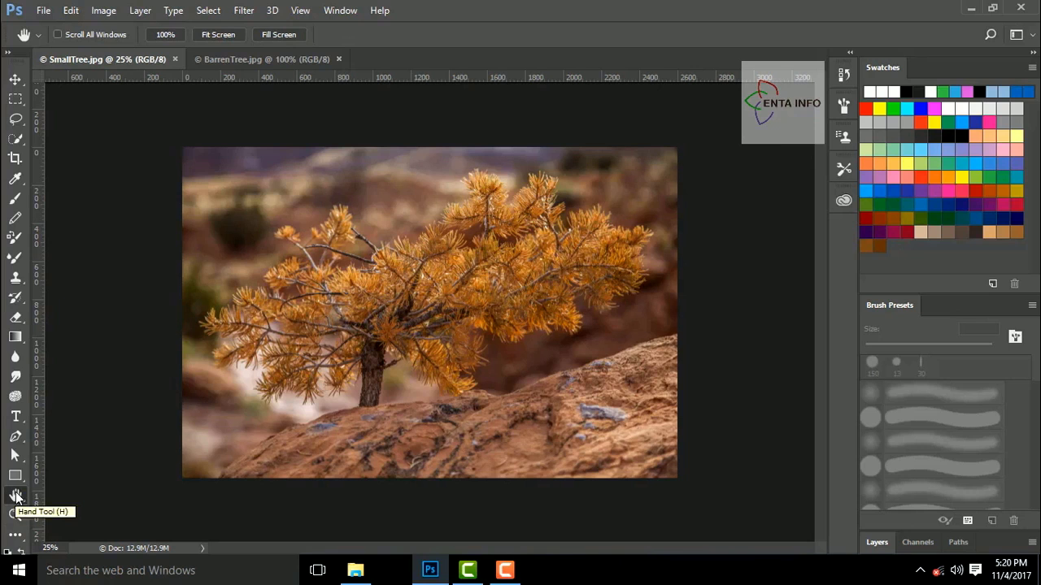
key(ctrl+plus)
key(ctrl+plus)
key(ctrl+plus)
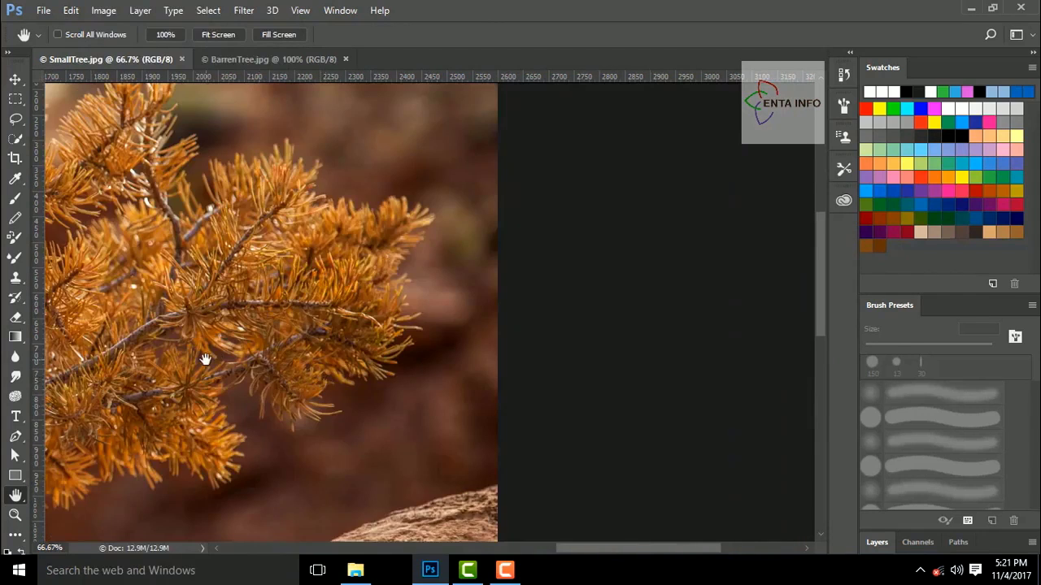
drag(206, 358, 475, 330)
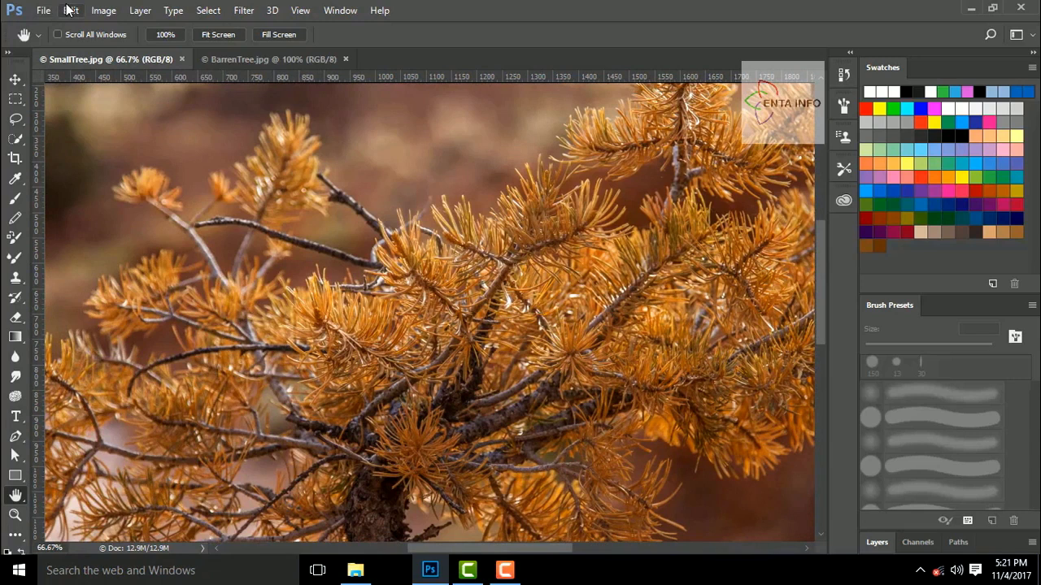
click(70, 10)
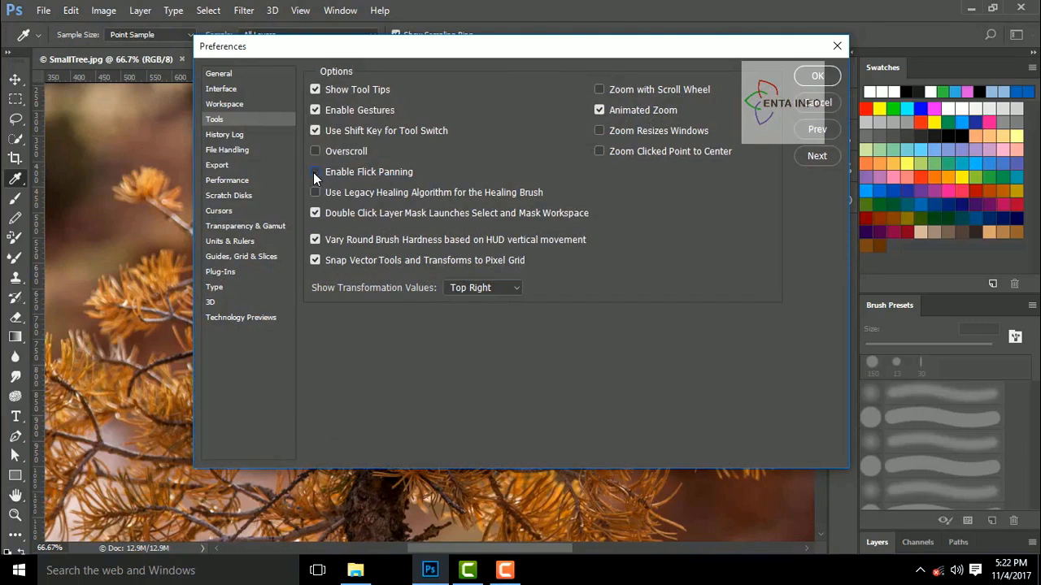
- Close Preferences, then show SmallTree.jpg fitted to the window and then at 100%
key(Return)
click(15, 497)
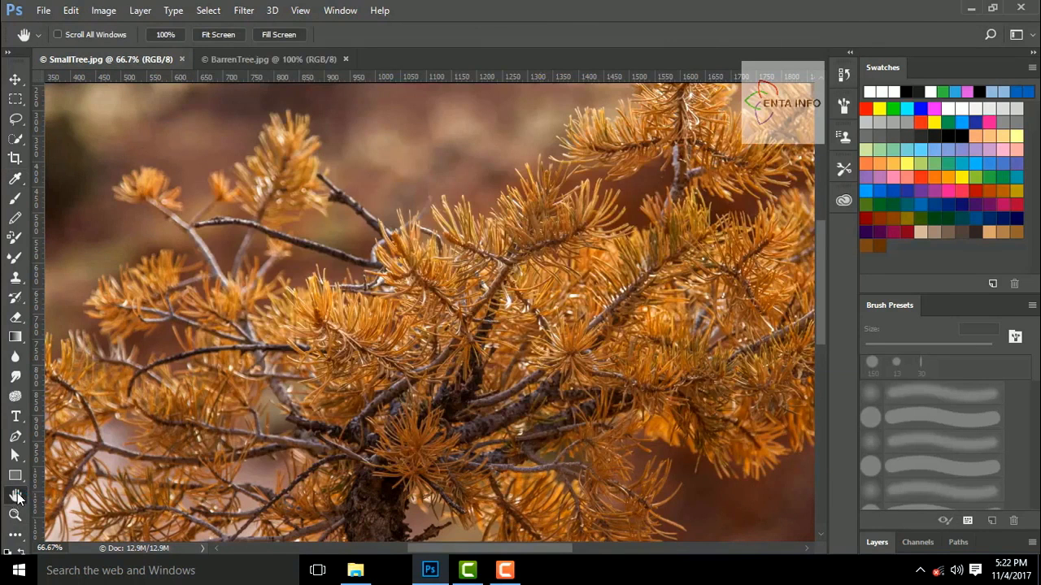
double_click(17, 496)
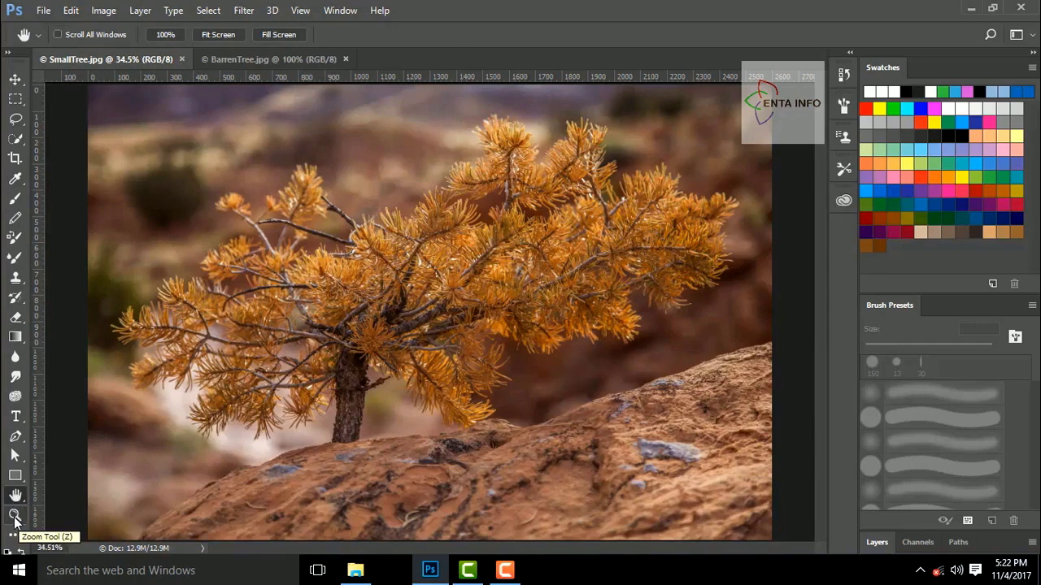
double_click(15, 519)
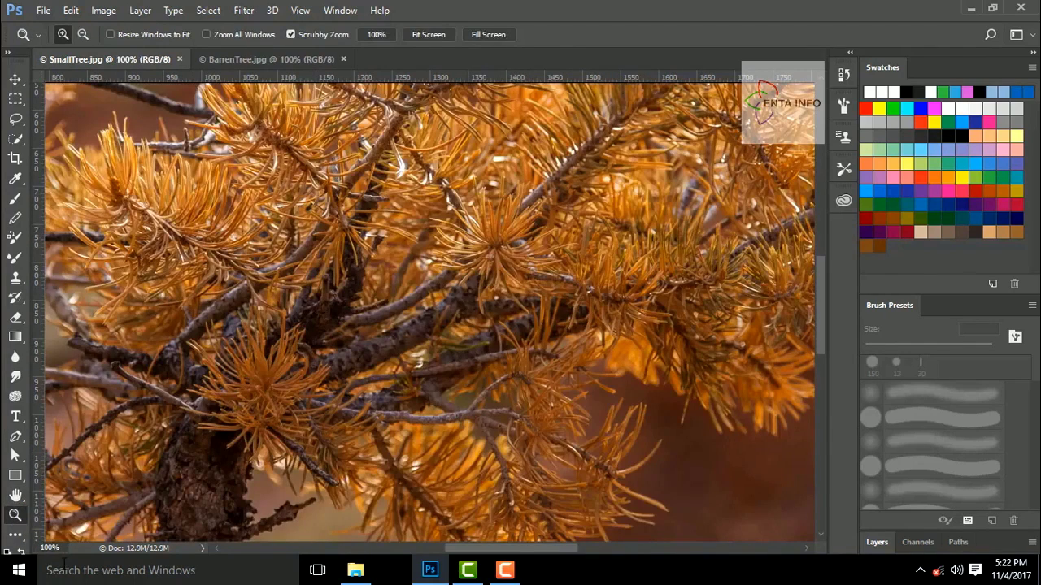
- Tile SmallTree.jpg and BarrenTree.jpg vertically with Window > Arrange > Tile All Vertically
click(340, 10)
mouse_move(398, 10)
click(614, 11)
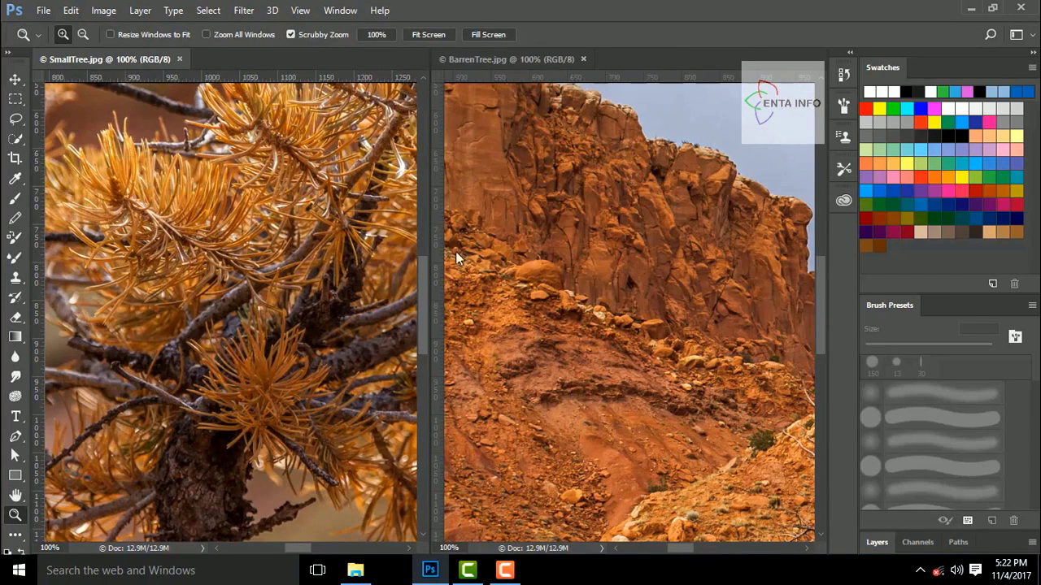
- Zoom BarrenTree.jpg into the rocks at 400% and match SmallTree's zoom to it
click(551, 361)
click(593, 315)
click(592, 312)
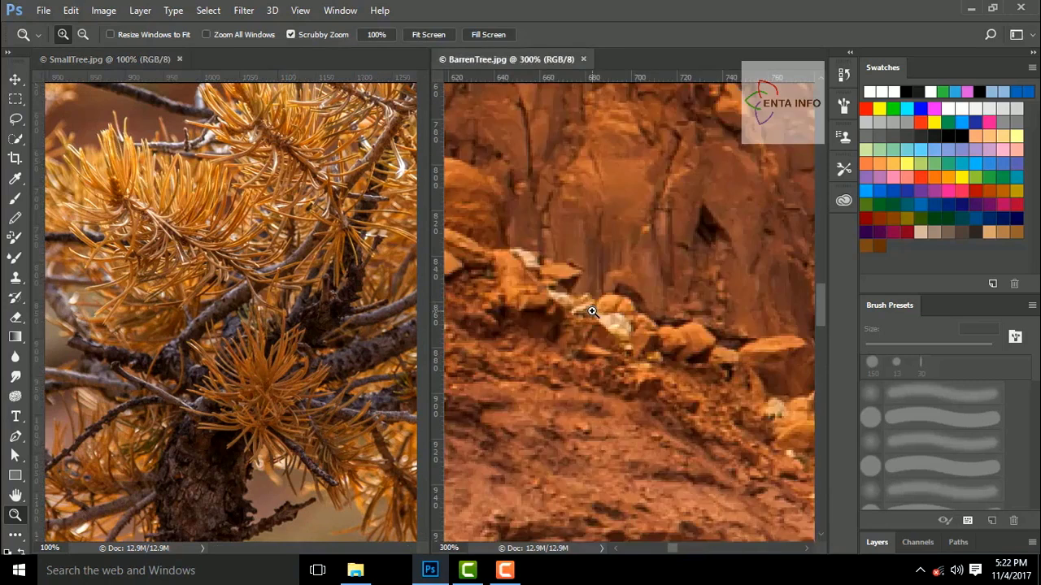
click(592, 312)
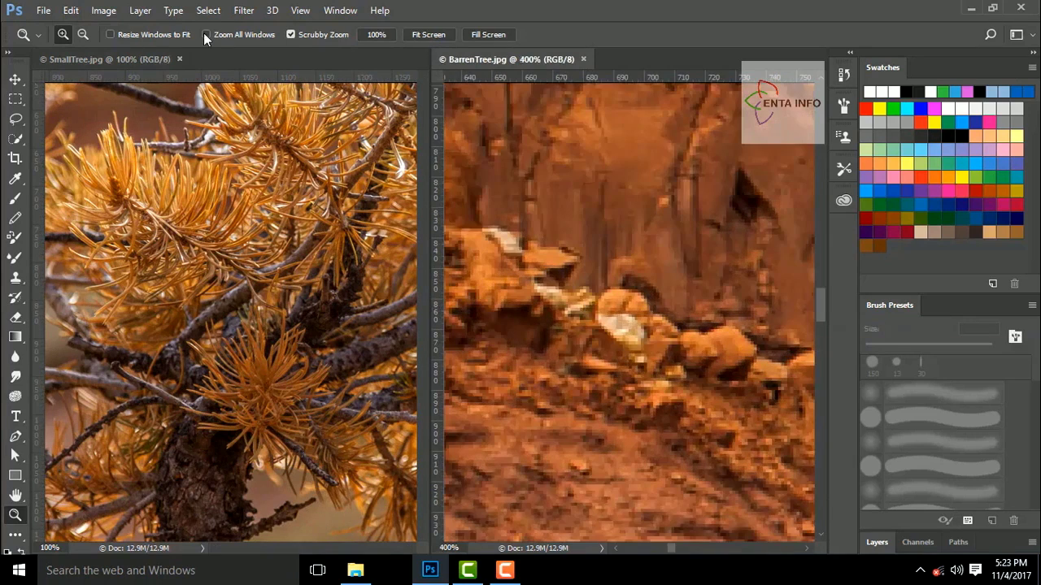
shift+click(612, 280)
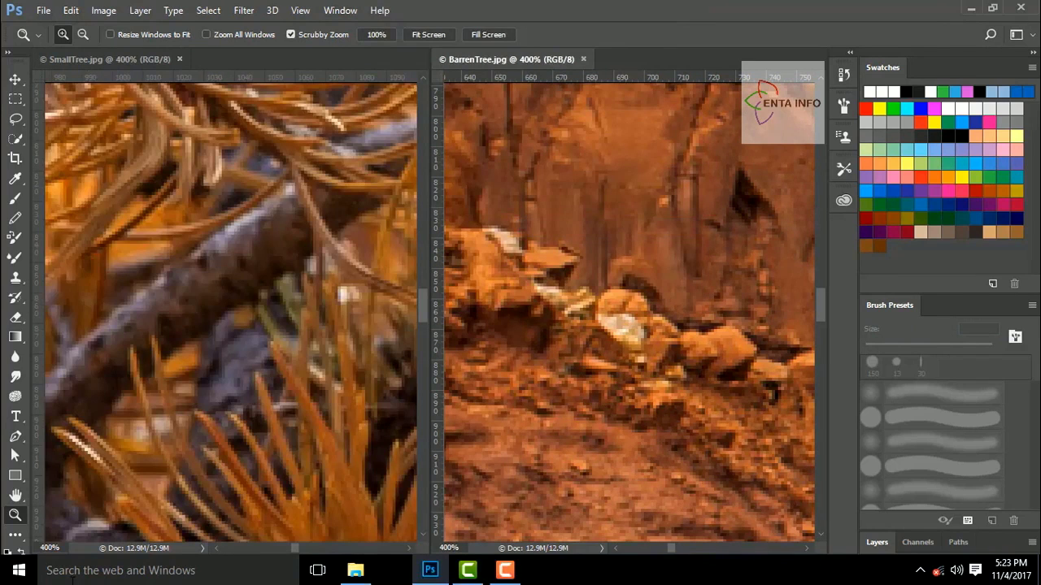
- Enable Zoom All Windows and zoom both images out together
click(207, 34)
alt+click(615, 226)
alt+click(615, 226)
- Show both images at 100% and pan them together toward the cliff top and sky
alt+click(615, 226)
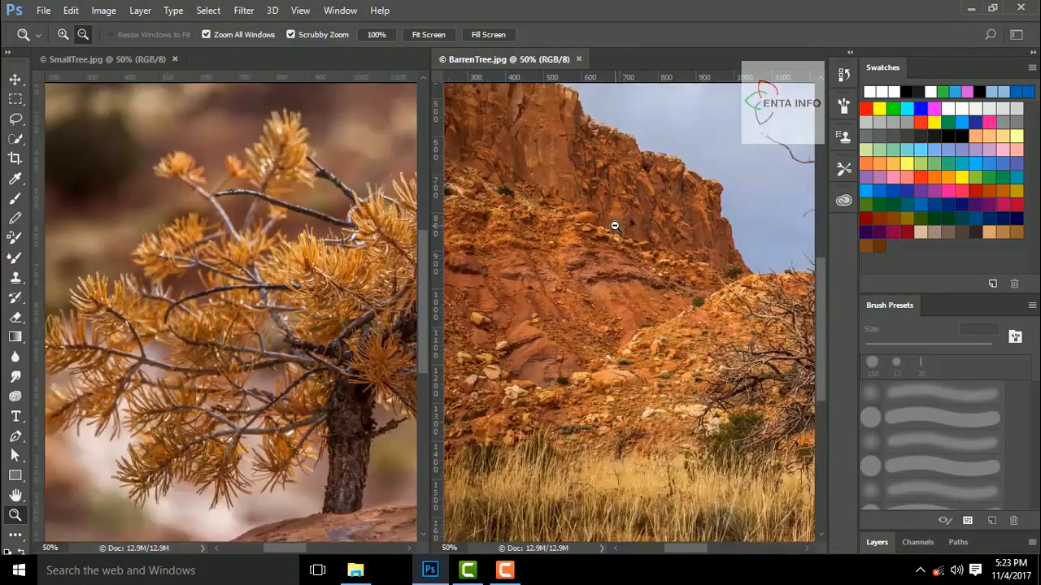
key(ctrl+1)
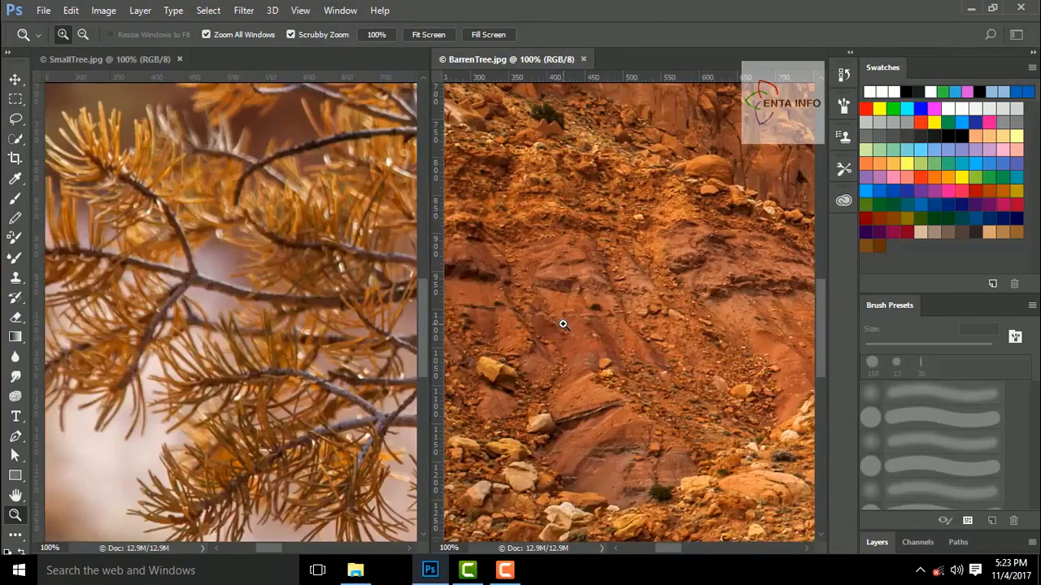
click(15, 496)
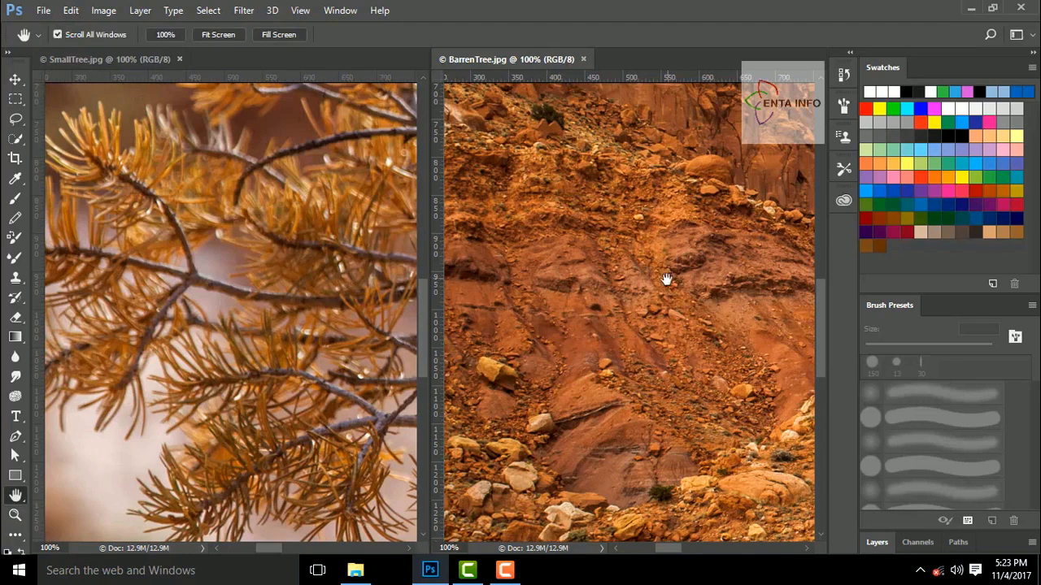
drag(655, 302, 670, 283)
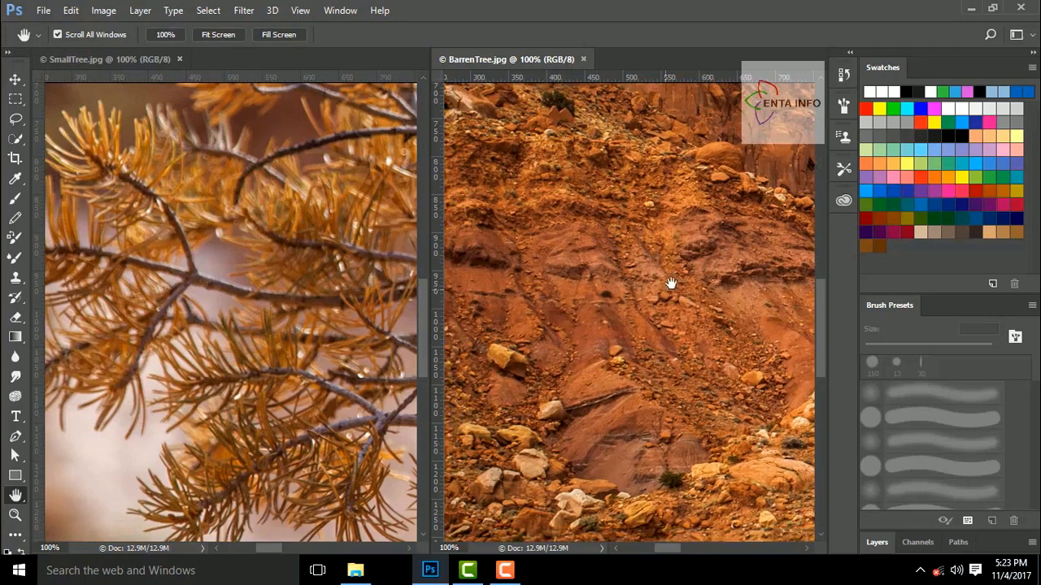
drag(671, 283, 613, 381)
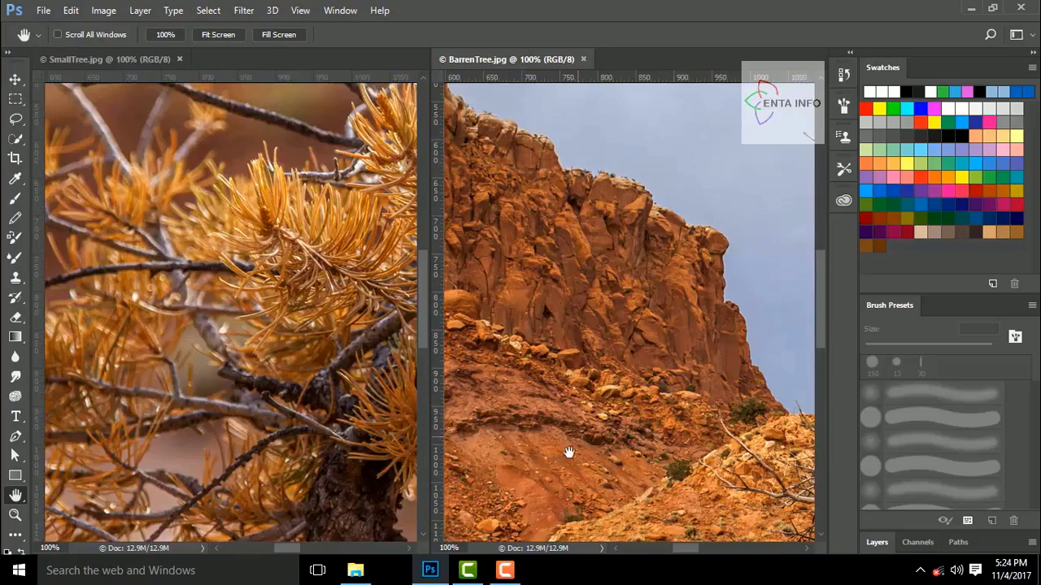
scroll(564, 448, down, 5)
drag(624, 450, 634, 490)
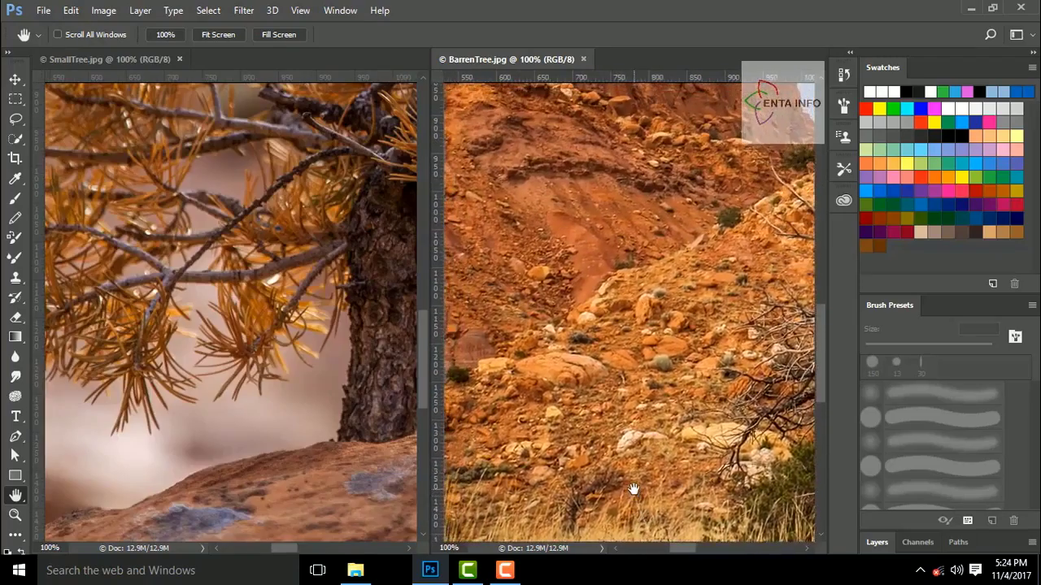
- Magnify BarrenTree.jpg down to individual pixels using the temporary Zoom tool (Z)
key(z)
drag(607, 342, 607, 342)
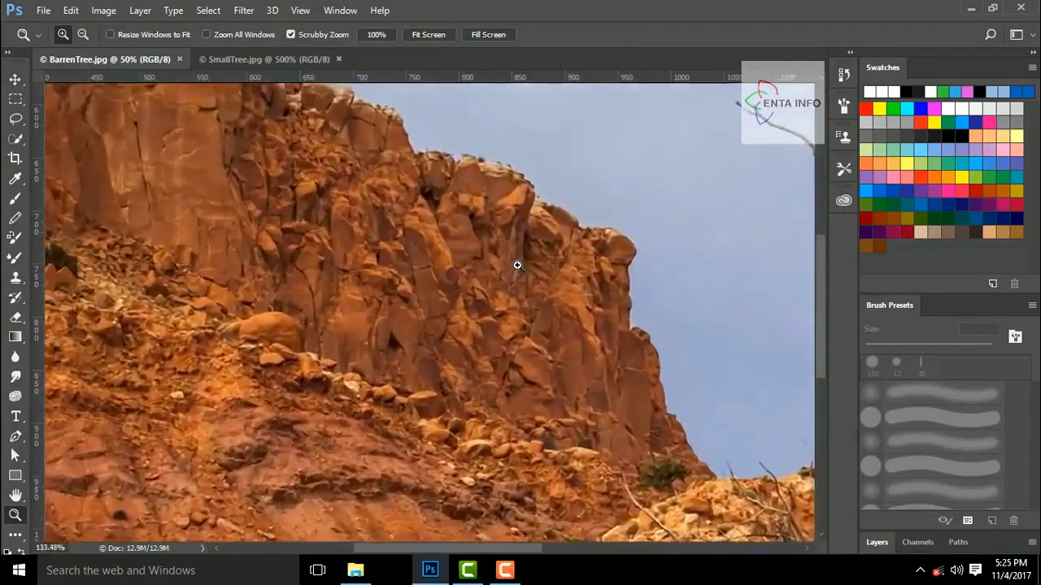
drag(516, 267, 517, 266)
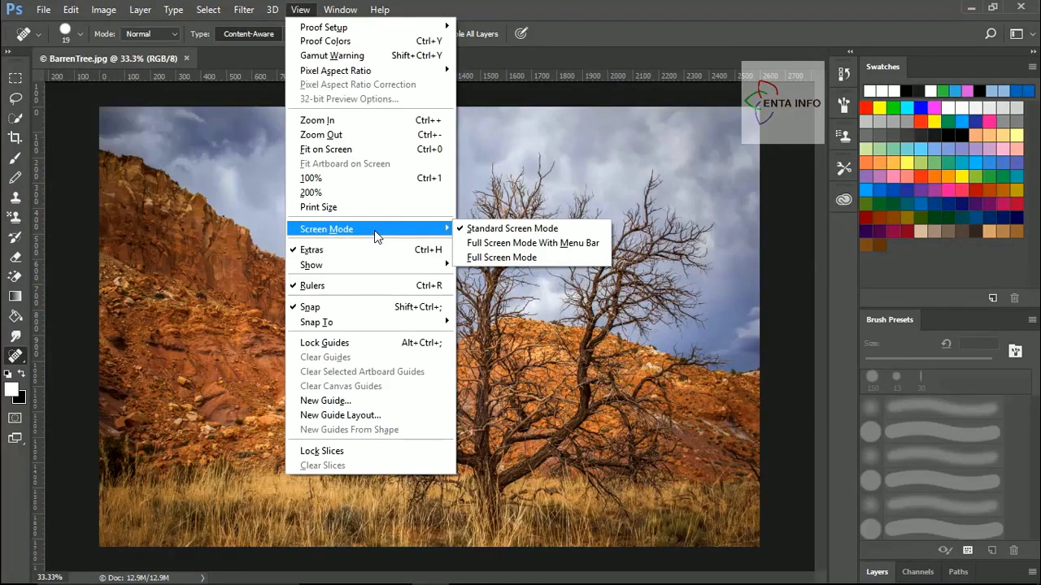
- Switch to Full Screen Mode With Menu Bar, pan to the image's right edge, then Full Screen Mode
right_click(14, 438)
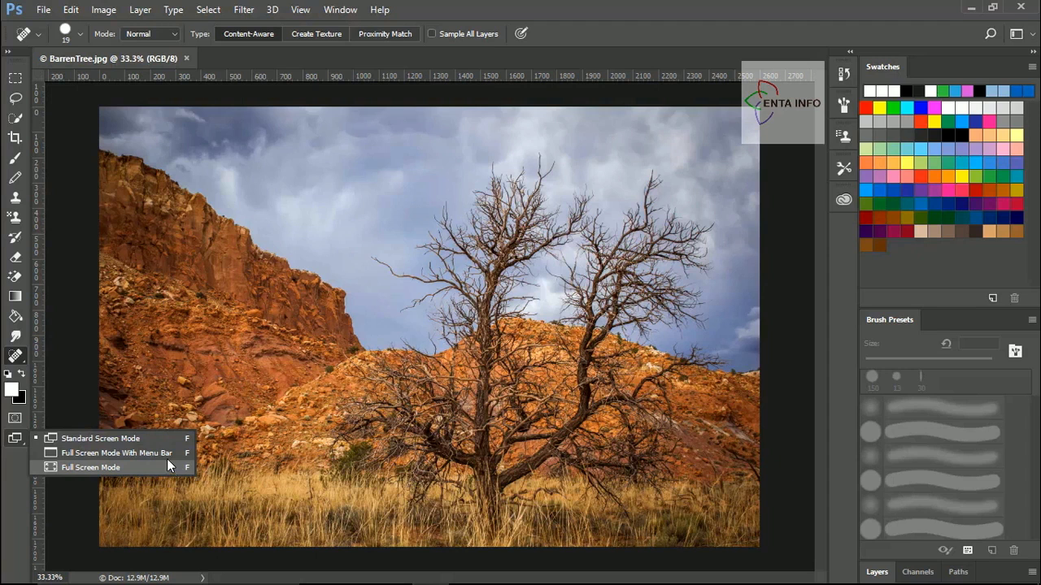
click(15, 437)
right_click(14, 438)
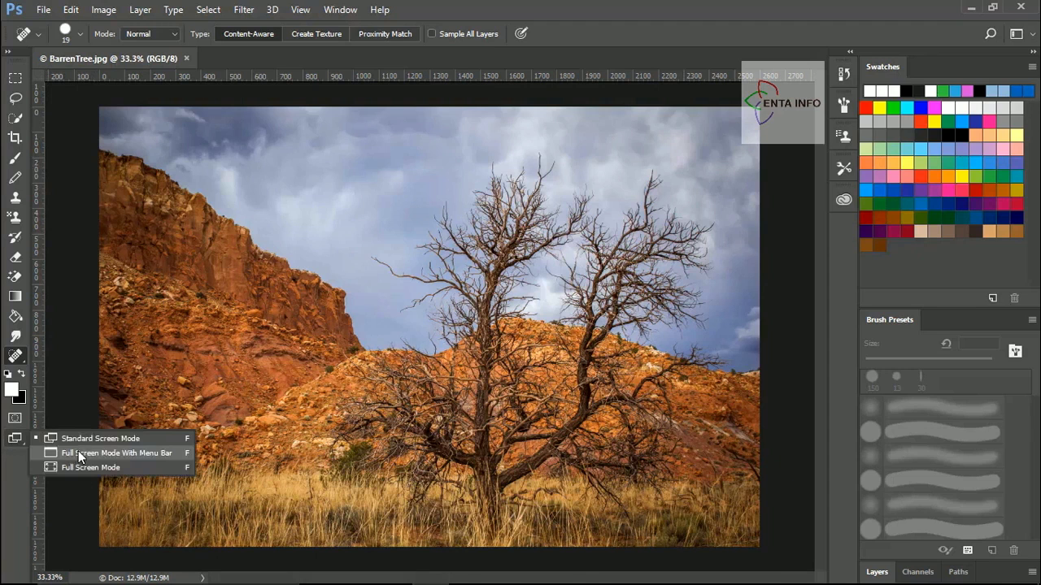
click(79, 457)
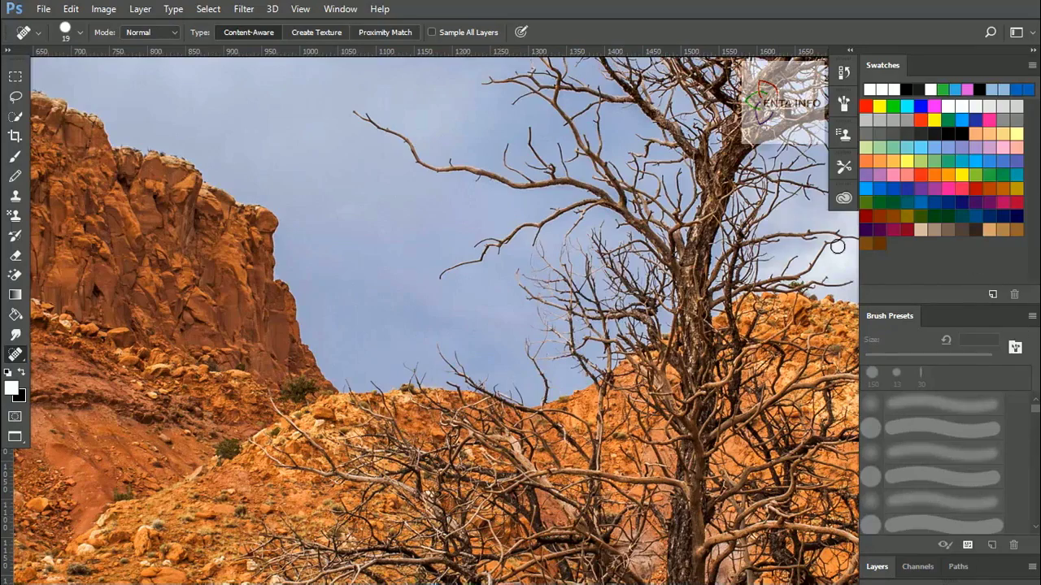
drag(903, 500, 304, 269)
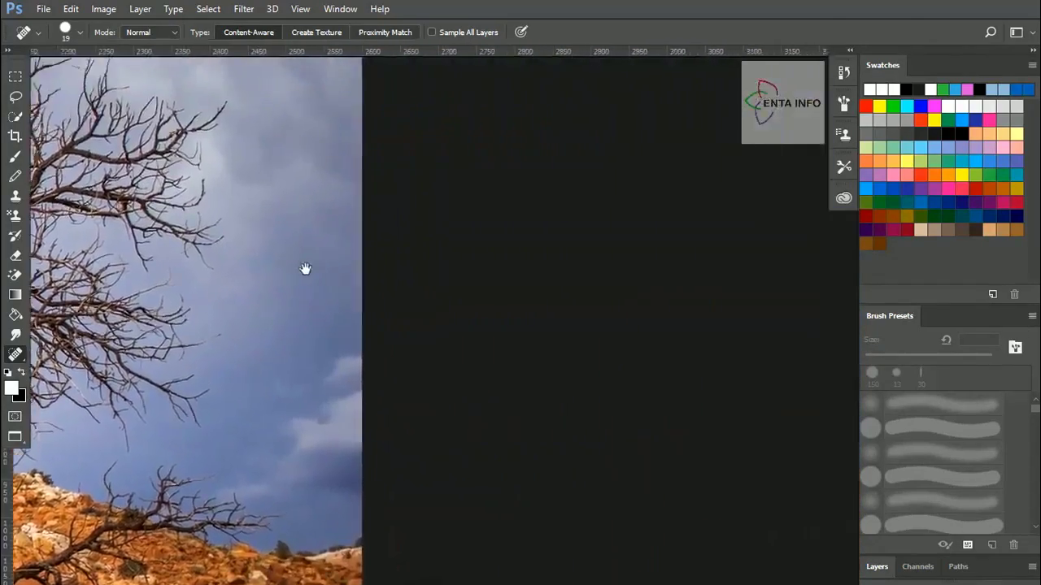
key(f)
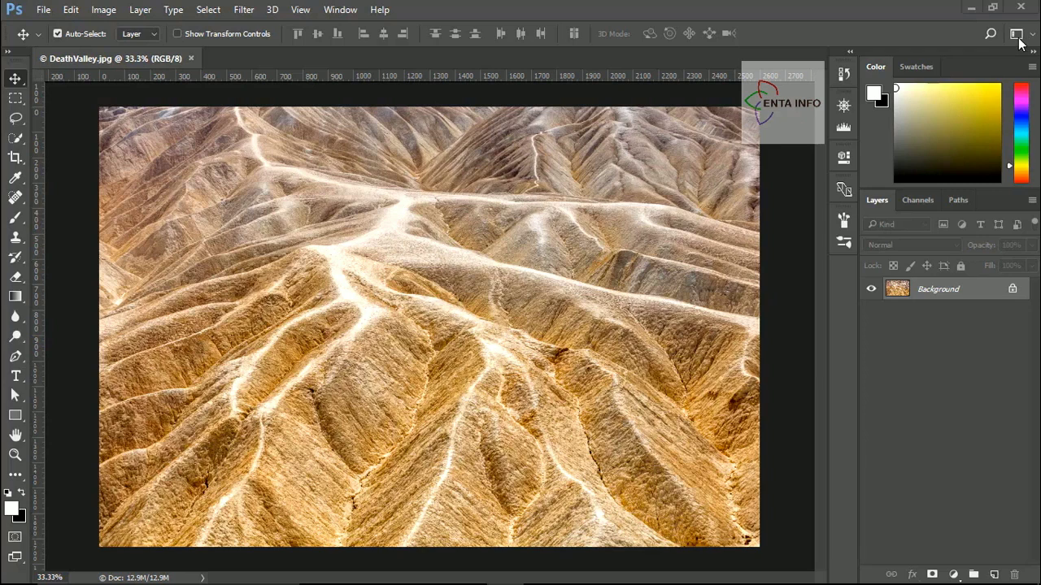
- Apply the Essentials workspace from the switcher and show the Window menu's panel list
click(1018, 35)
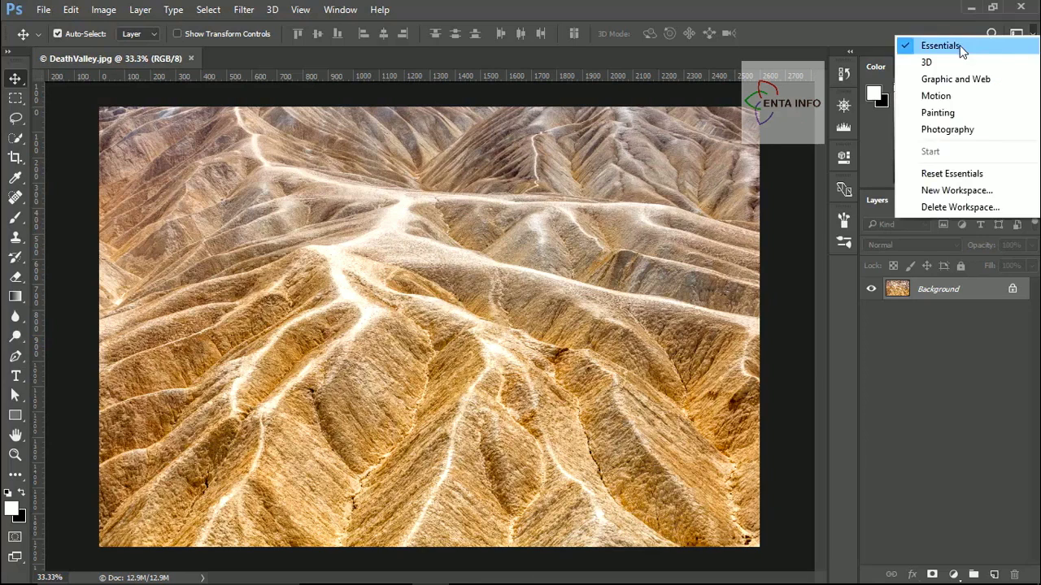
click(962, 49)
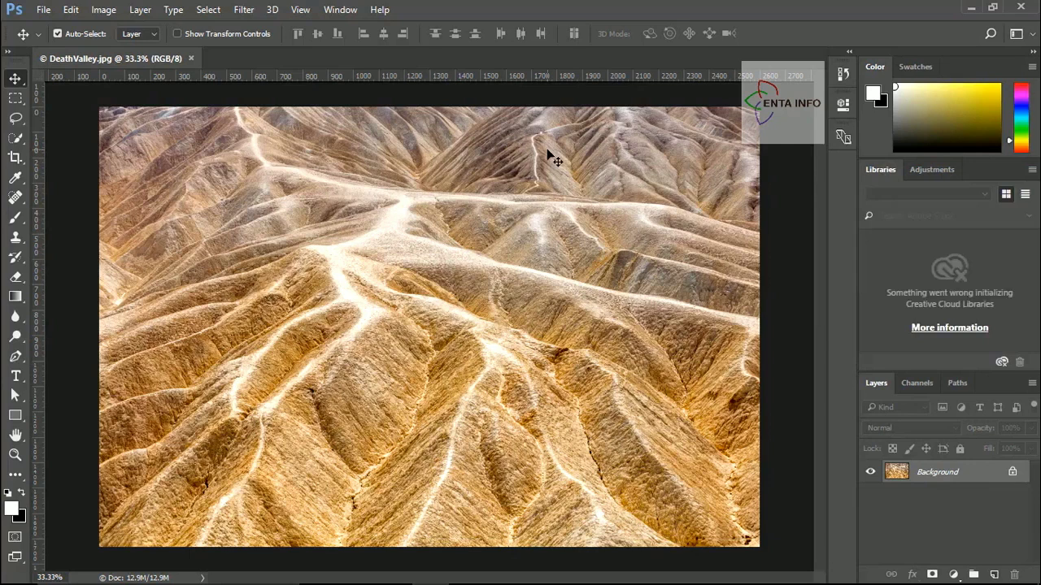
click(340, 9)
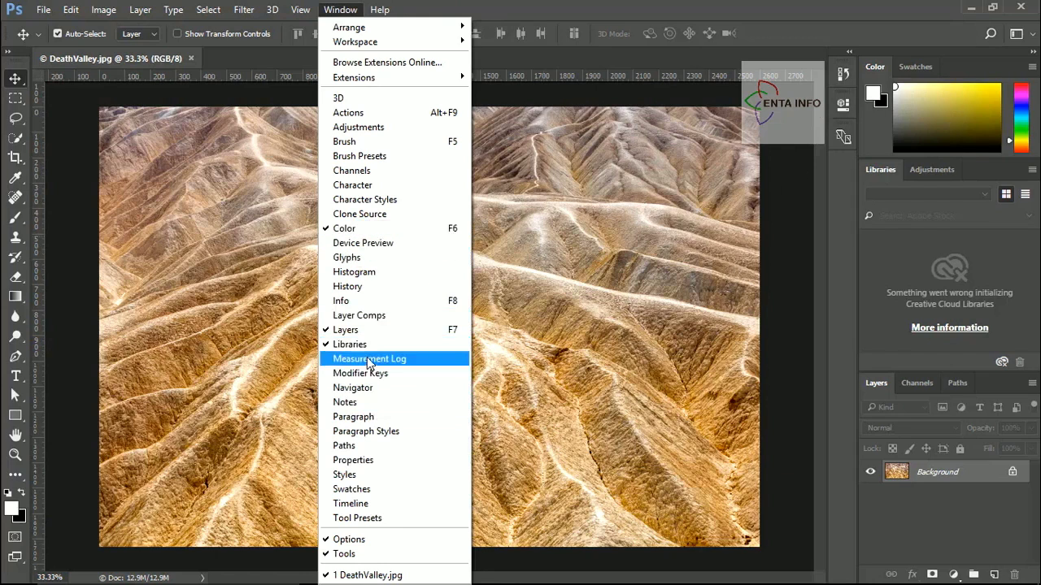
- Show the Info panel, switch the flyout to Document Properties, then collapse the Properties/Info flyout
click(348, 303)
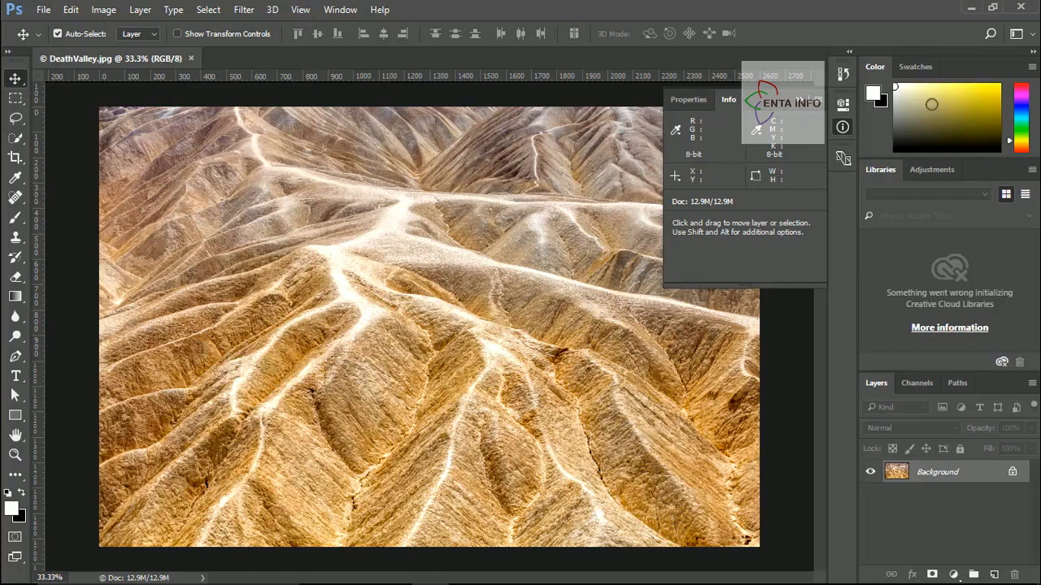
click(930, 69)
click(689, 100)
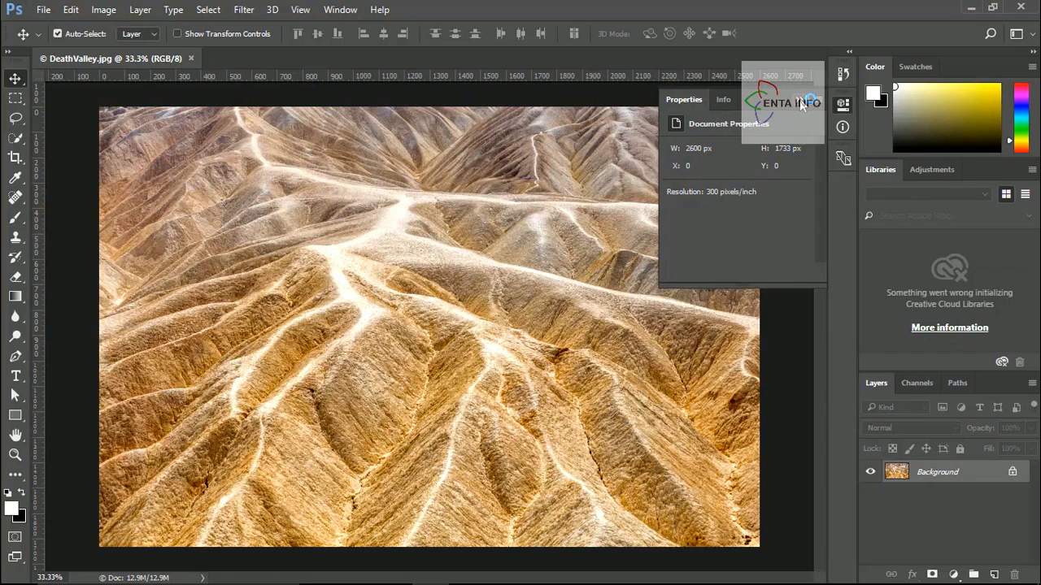
click(843, 104)
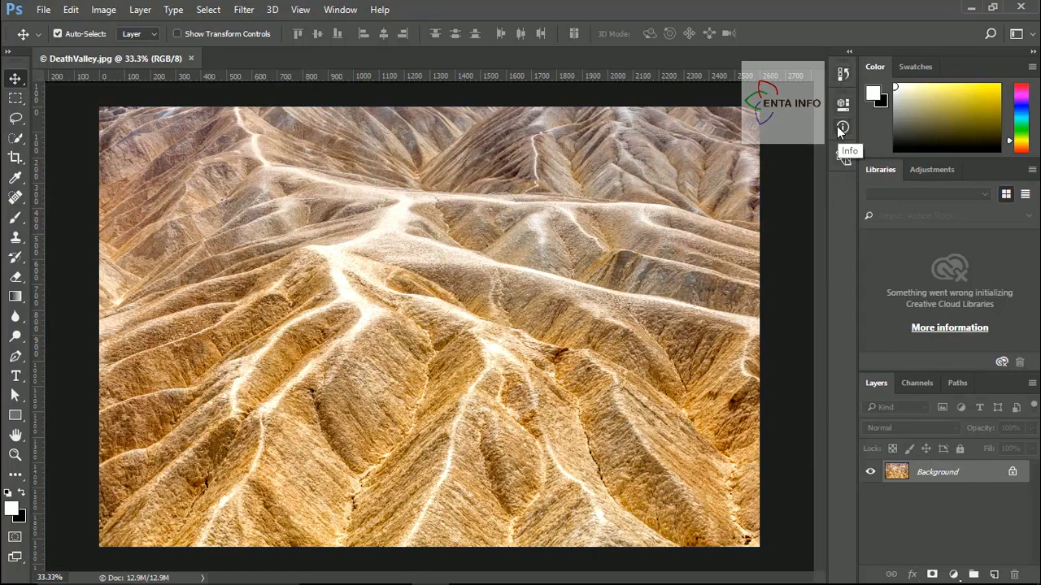
click(842, 130)
- Widen the icon dock to show panel names, dock History below Device Preview, and show Swatches
drag(828, 131, 753, 132)
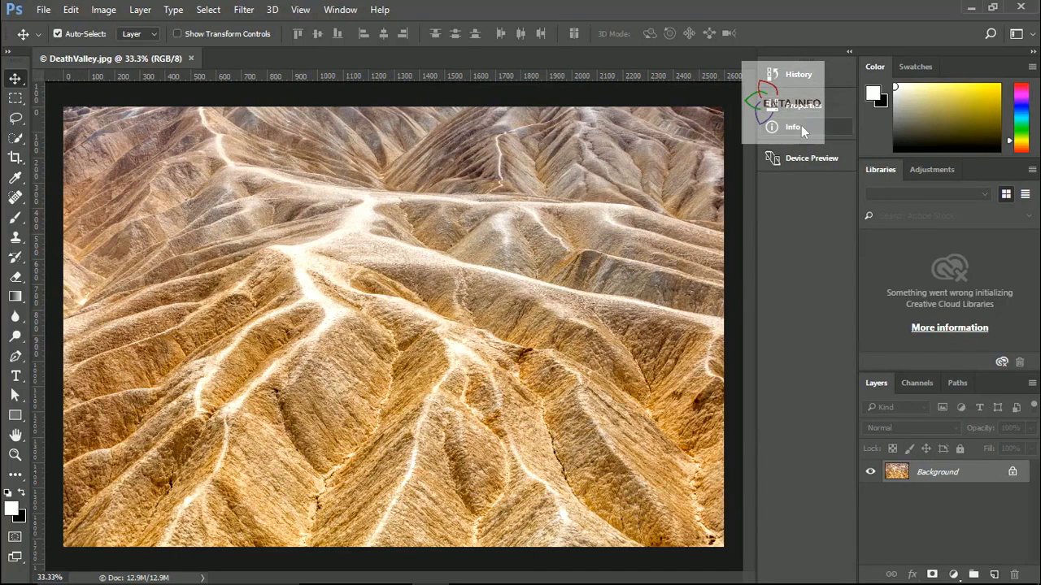
click(801, 159)
drag(810, 66, 808, 186)
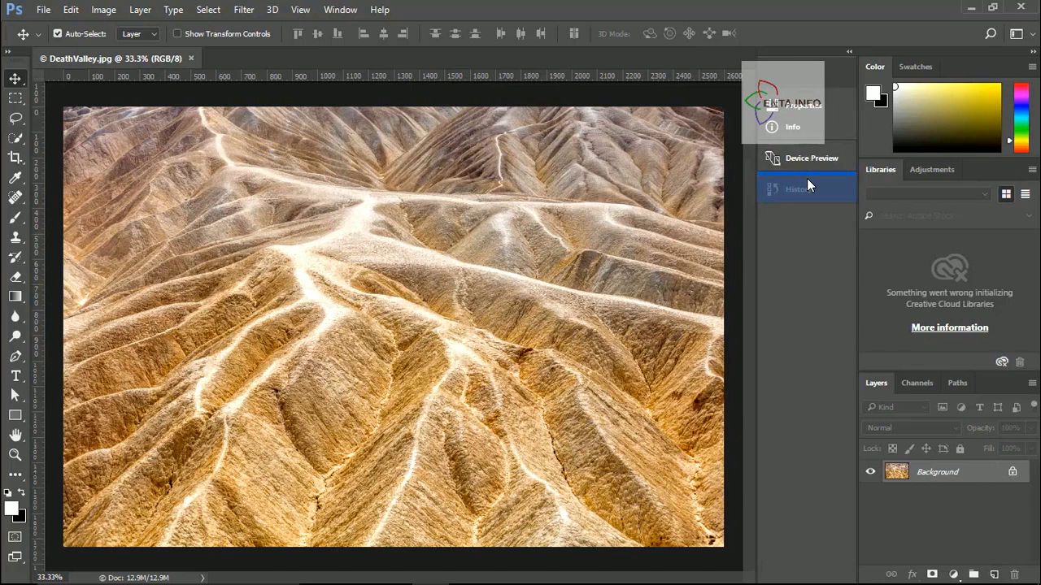
drag(807, 180, 805, 180)
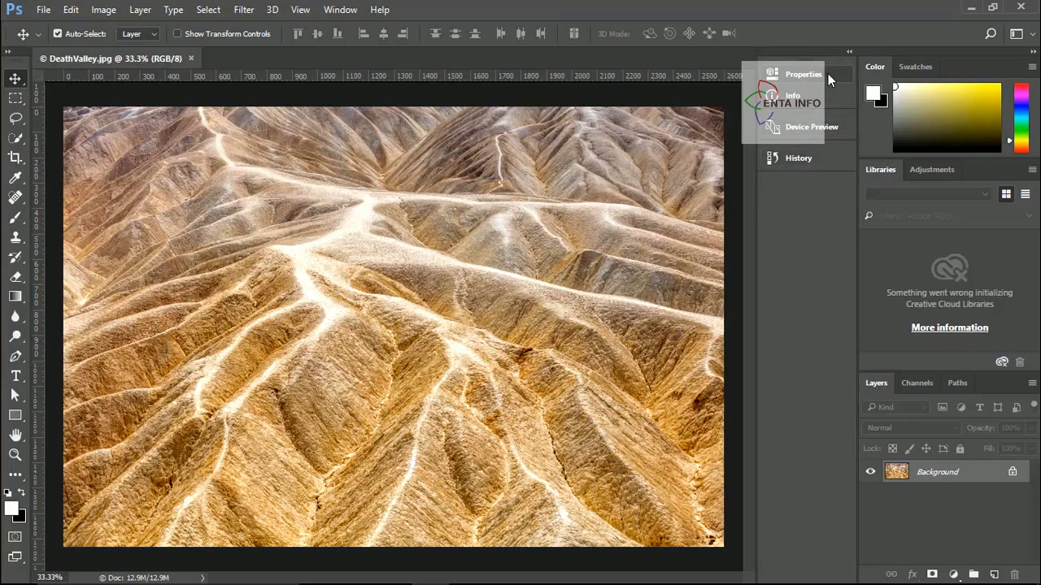
click(916, 68)
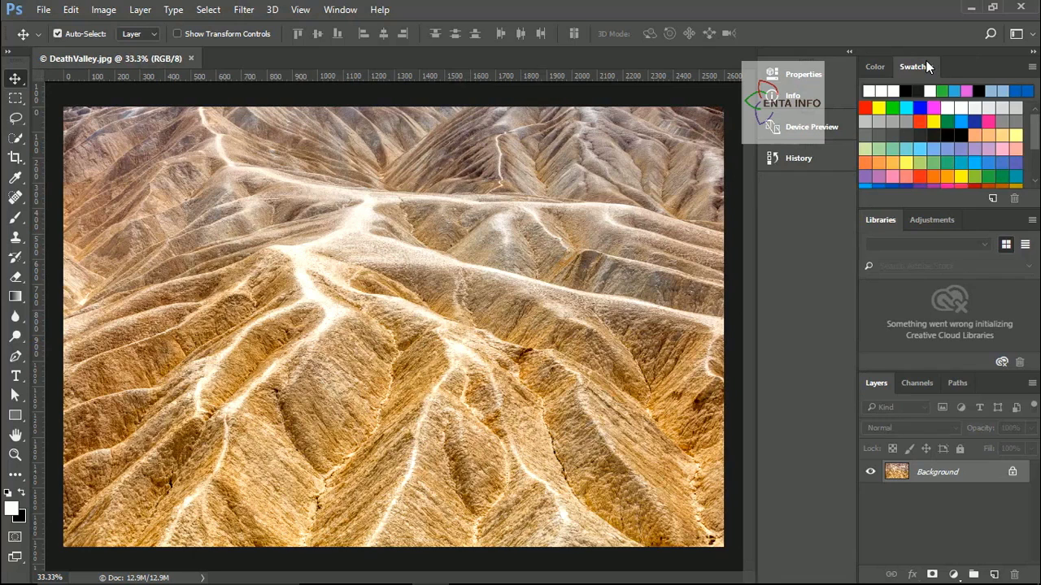
- Dock Swatches into the Layers group, pull it back out as its own panel above, then show Channels
drag(927, 67, 933, 178)
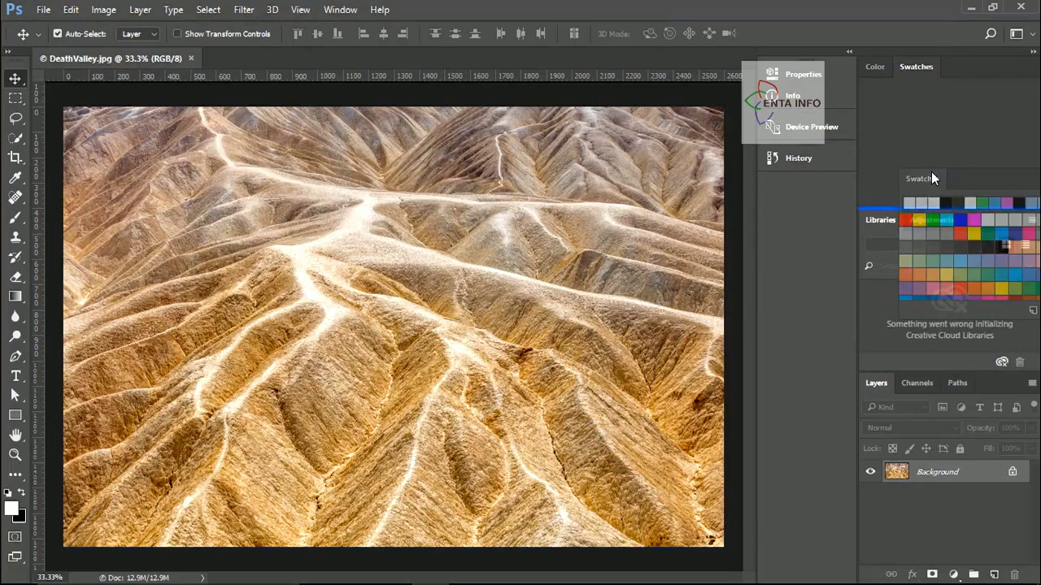
drag(932, 174, 902, 378)
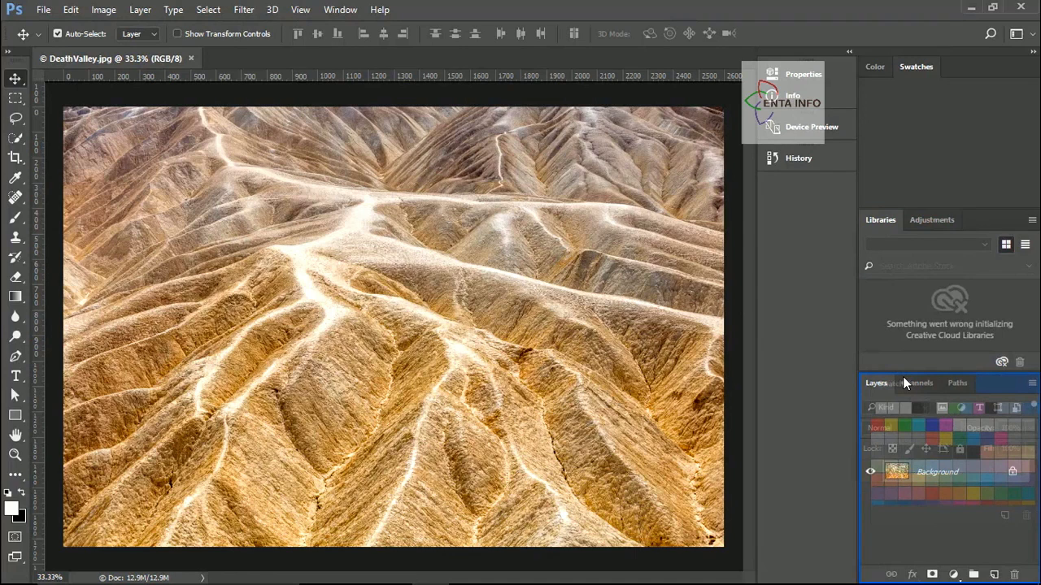
drag(902, 377, 902, 376)
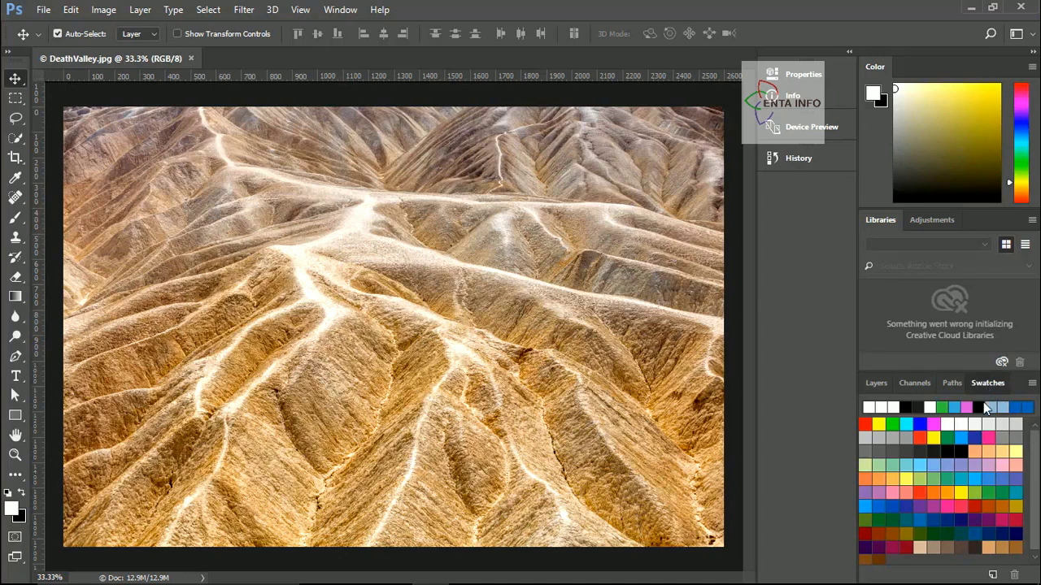
drag(987, 384, 935, 368)
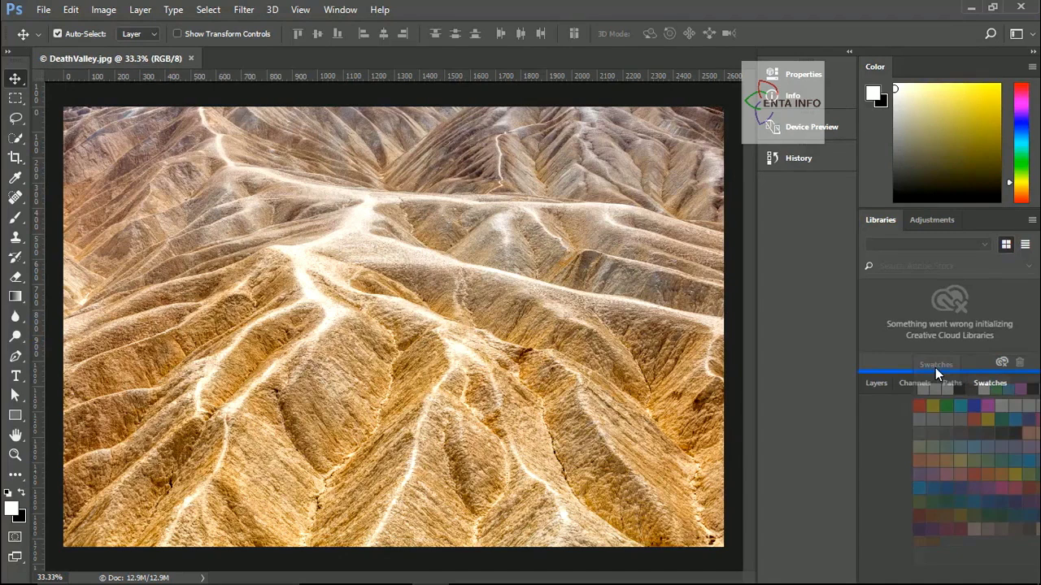
drag(935, 368, 935, 368)
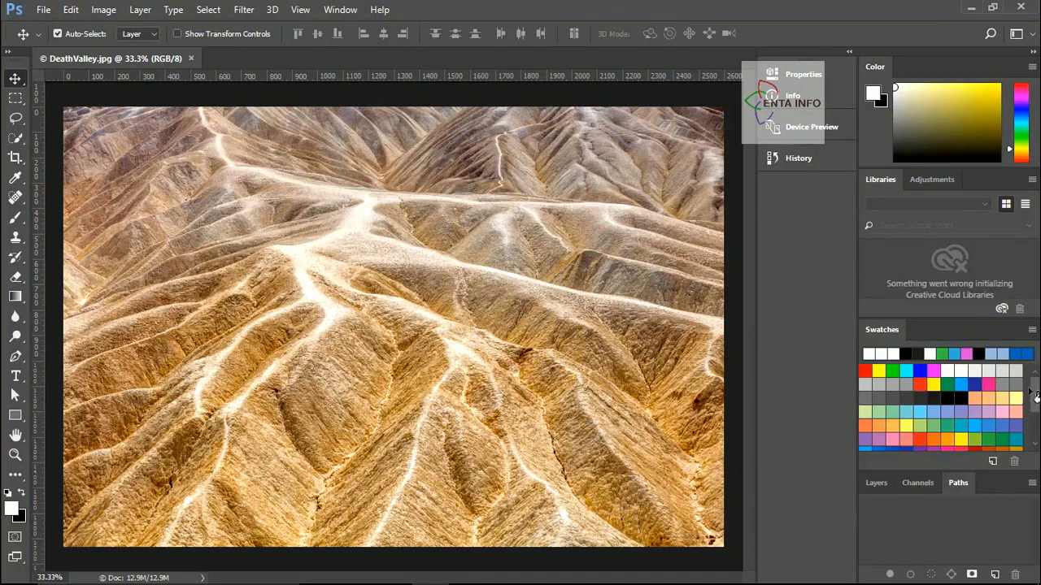
right_click(957, 483)
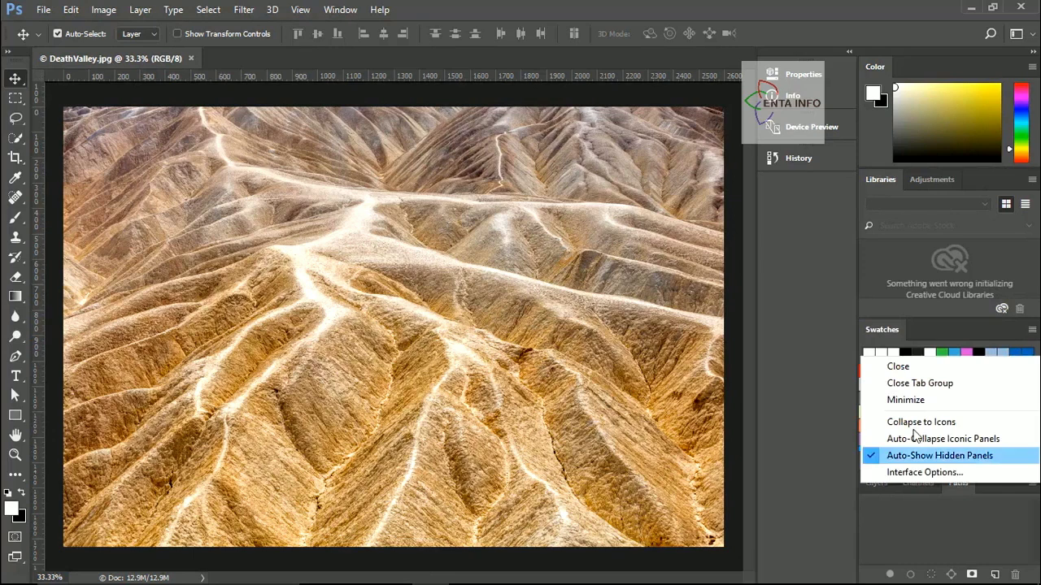
click(917, 483)
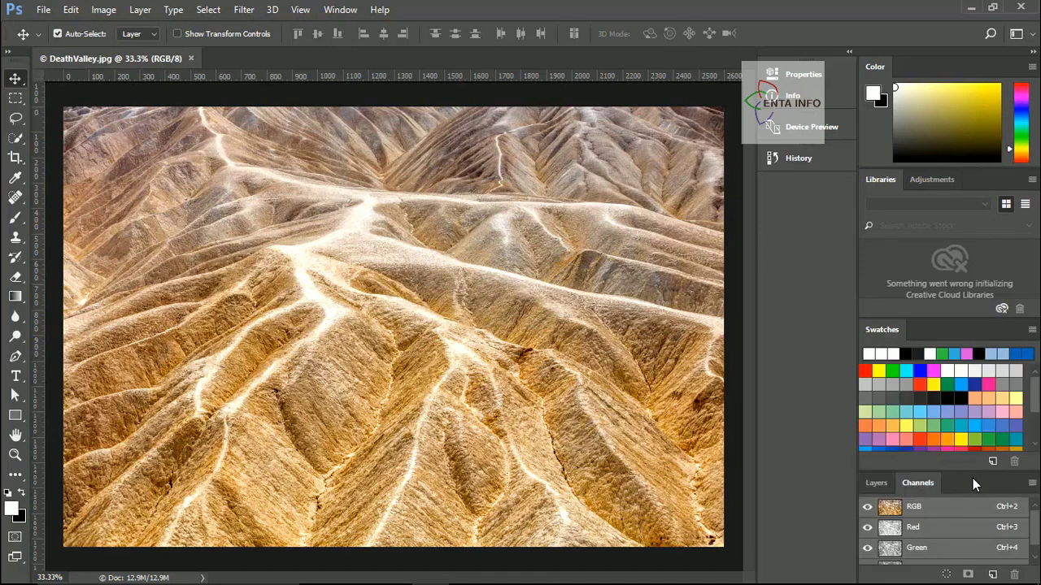
- Close the Libraries and Adjustments tab group, then collapse and re-expand the Swatches panel
right_click(934, 177)
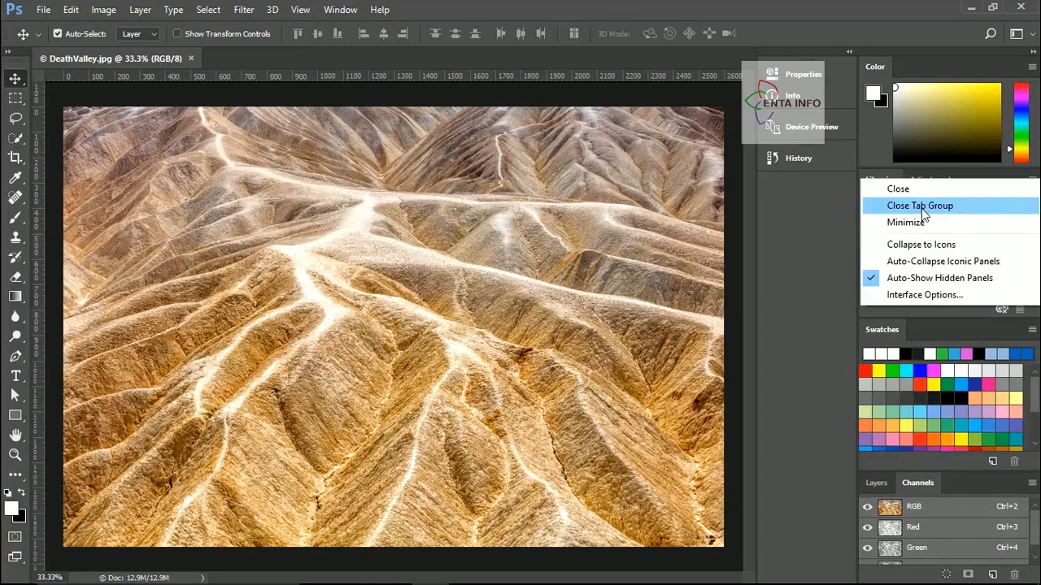
click(921, 208)
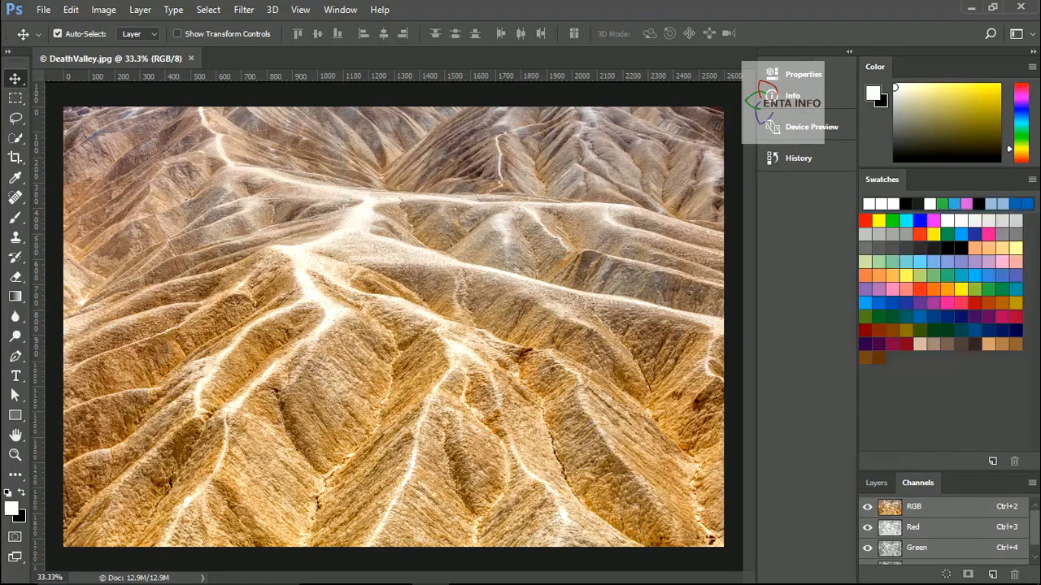
click(881, 179)
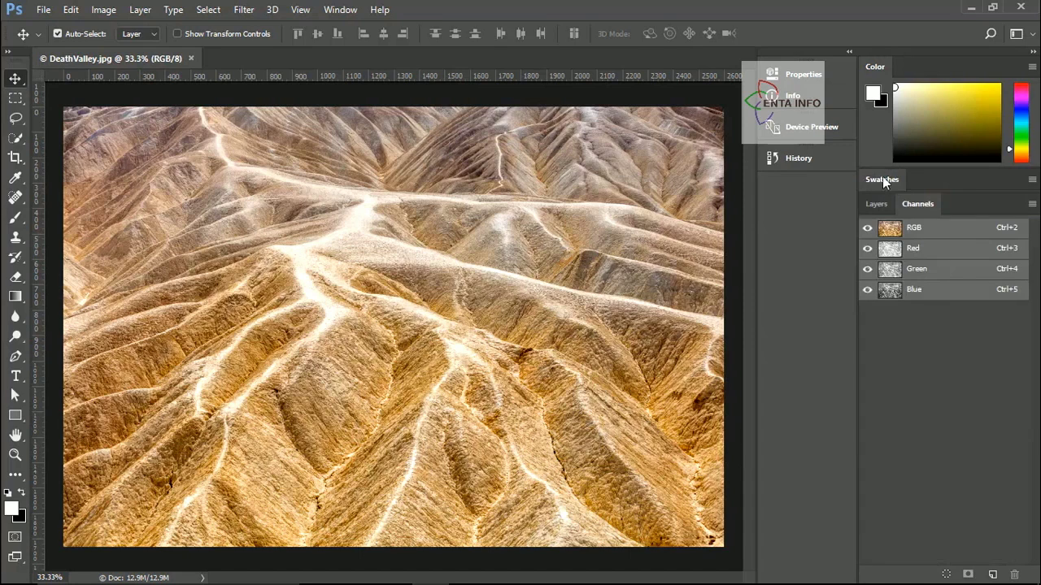
click(878, 181)
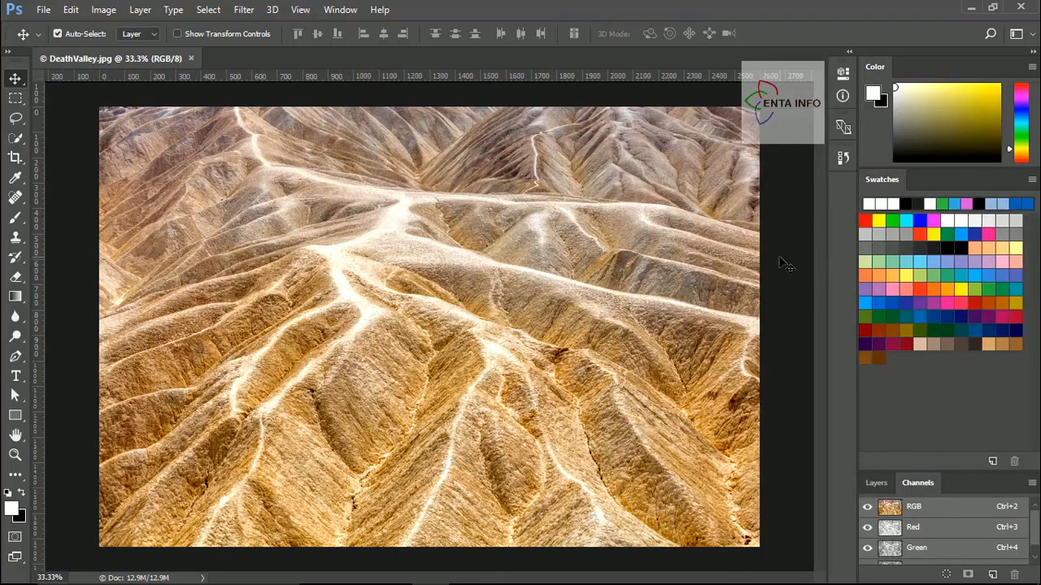
- Toggle panels with Tab and Shift+Tab, ending with only the right-hand panels hidden
key(Tab)
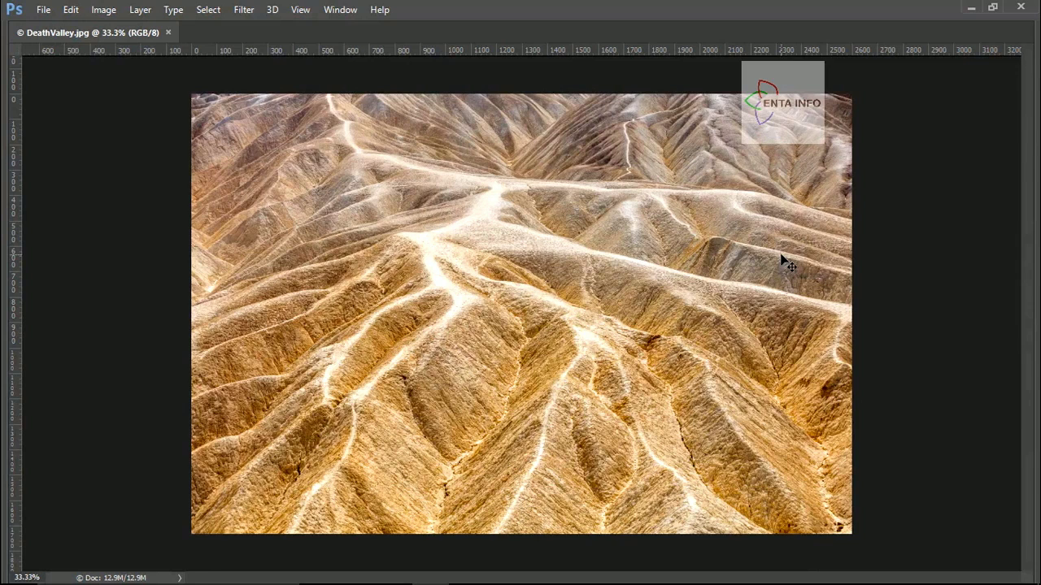
key(Tab)
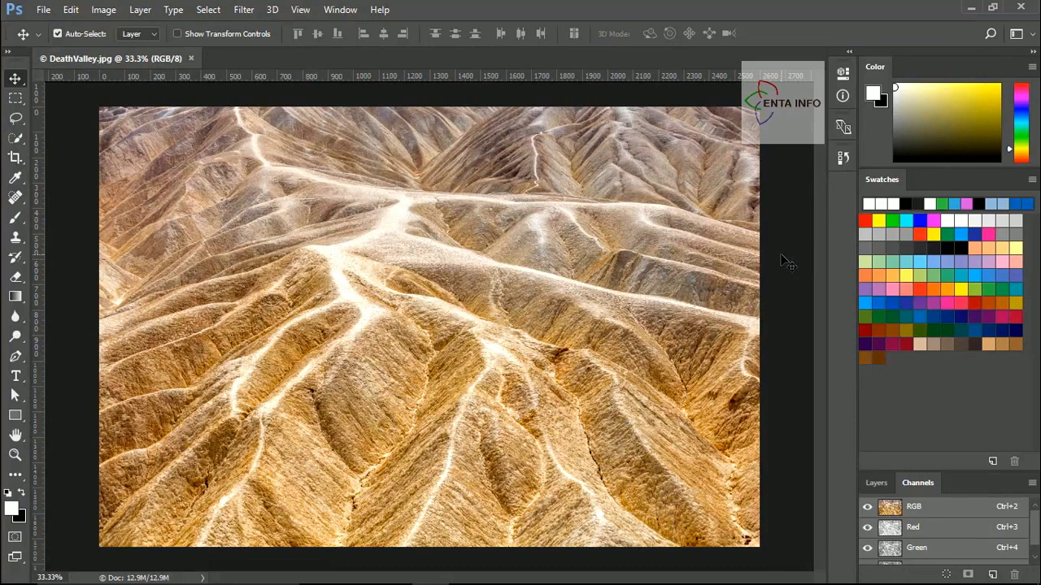
key(shift+Tab)
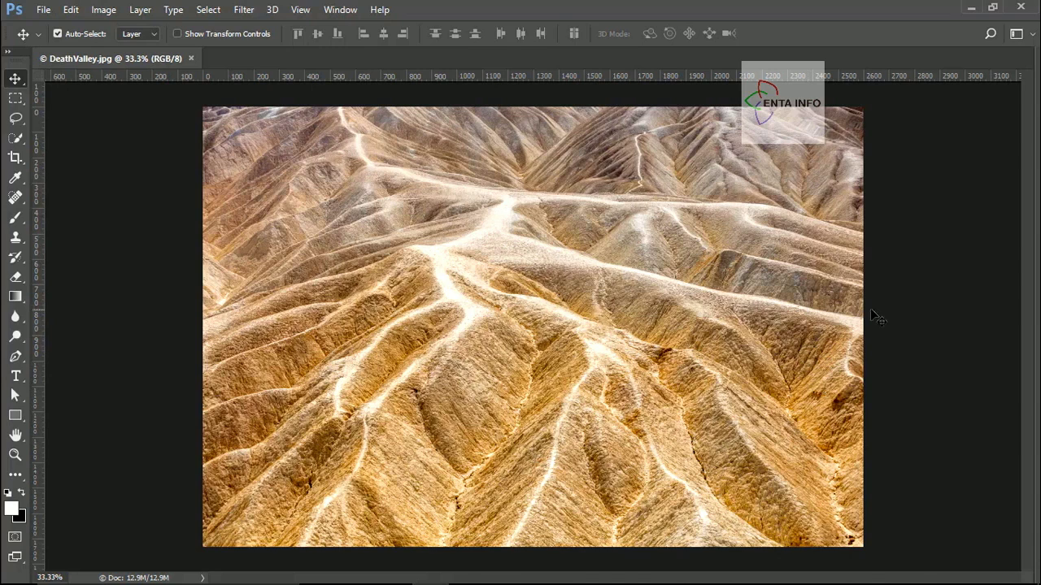
key(Tab)
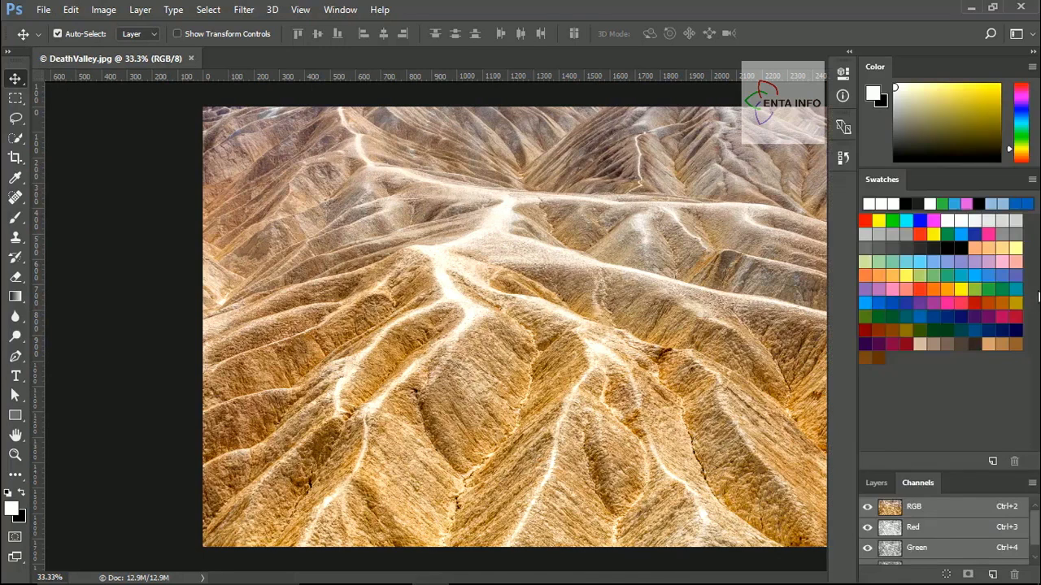
key(shift+Tab)
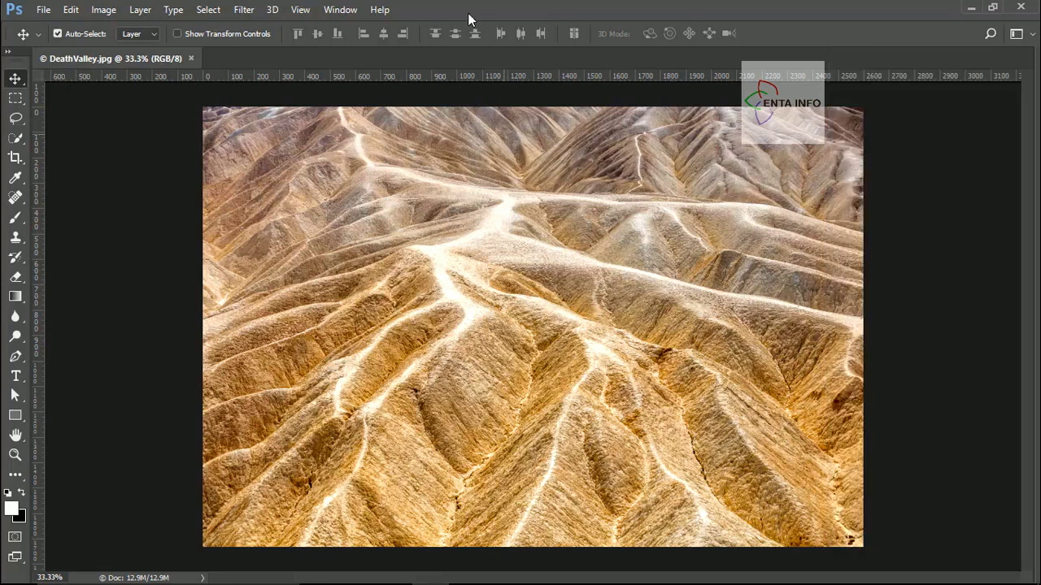
- Open the Recent Files panel from Window > Extensions
click(343, 7)
mouse_move(374, 77)
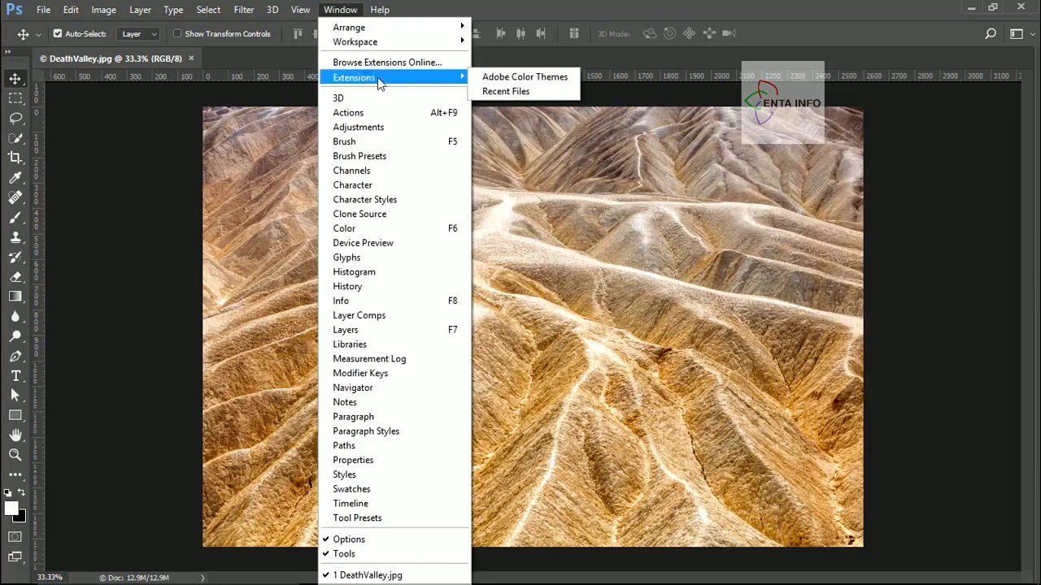
click(514, 91)
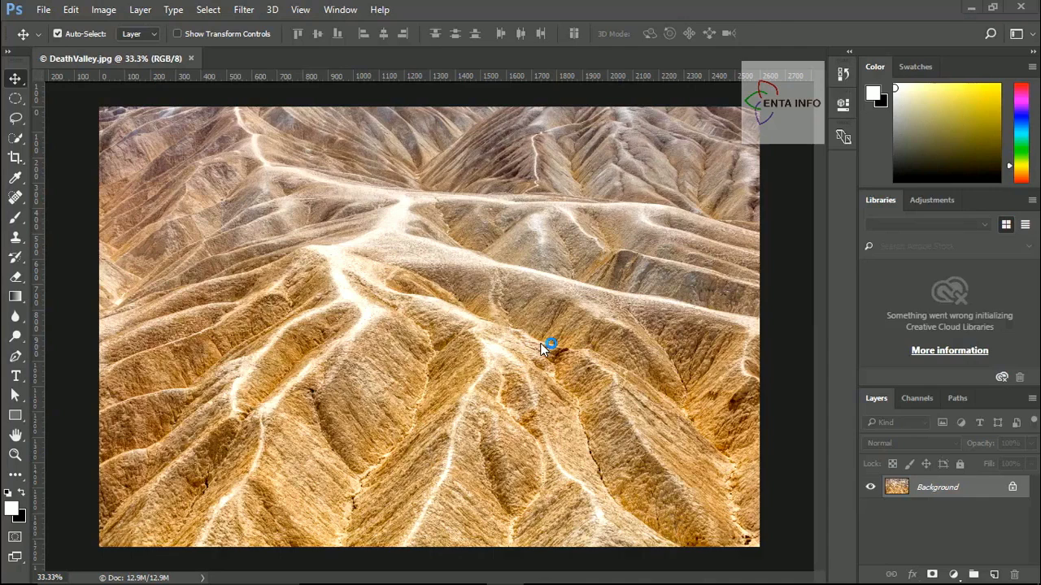
click(15, 389)
click(430, 346)
key(m)
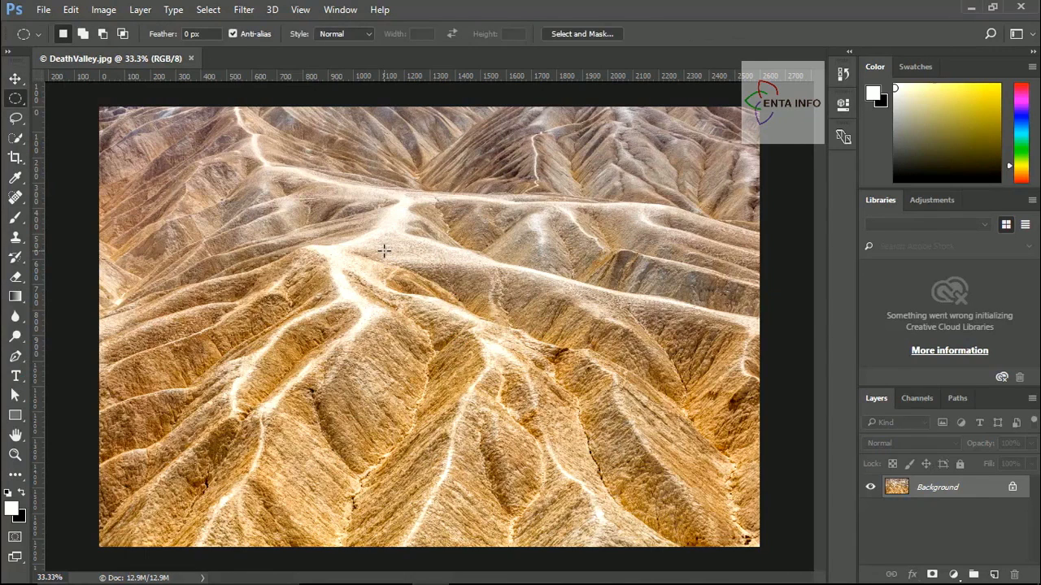
key(v)
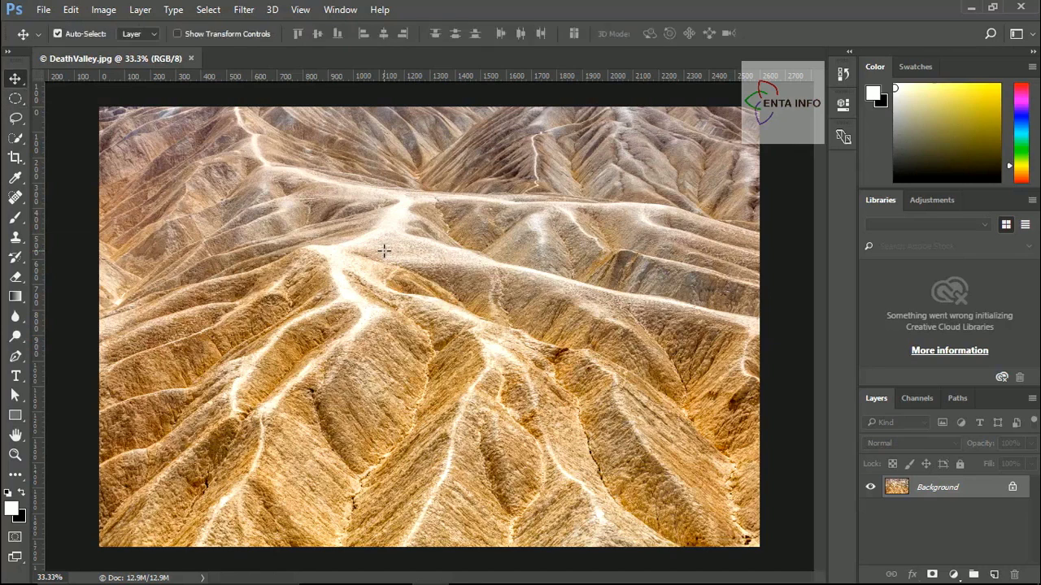
click(19, 138)
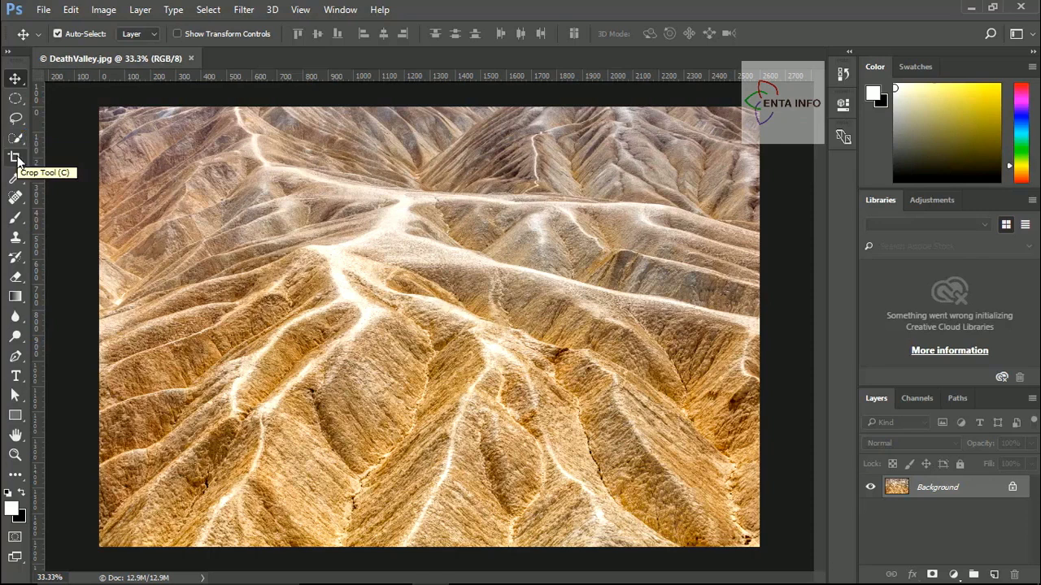
- Confirm the Tools preferences with Show Tool Tips enabled, then switch to the Move tool
click(71, 9)
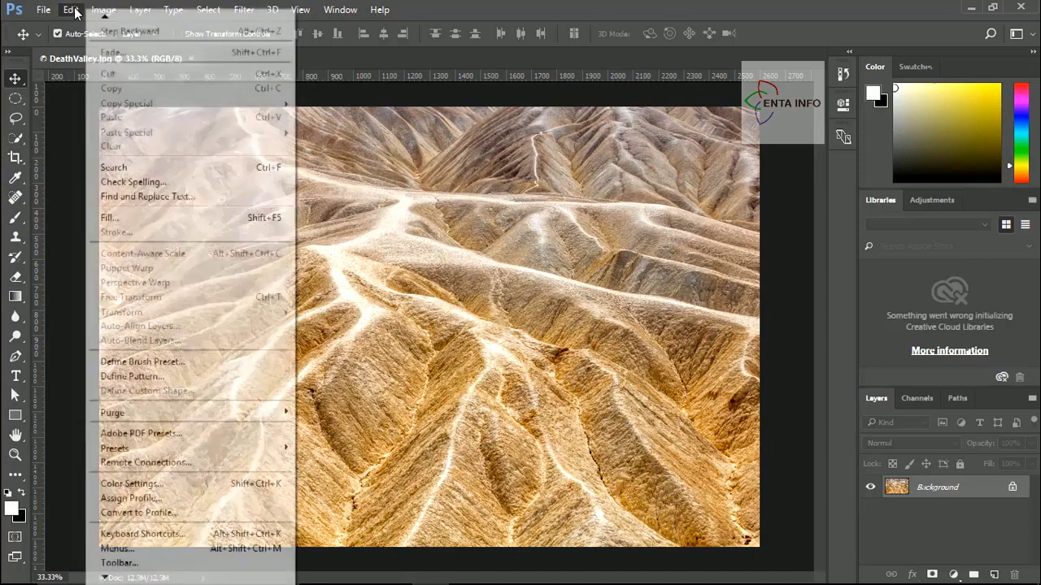
click(129, 571)
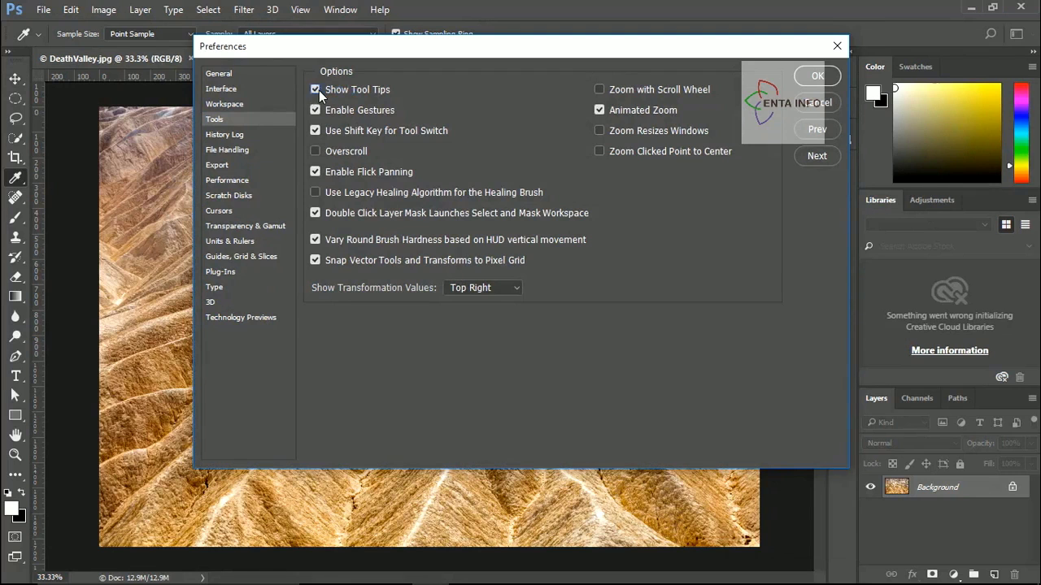
click(817, 76)
key(v)
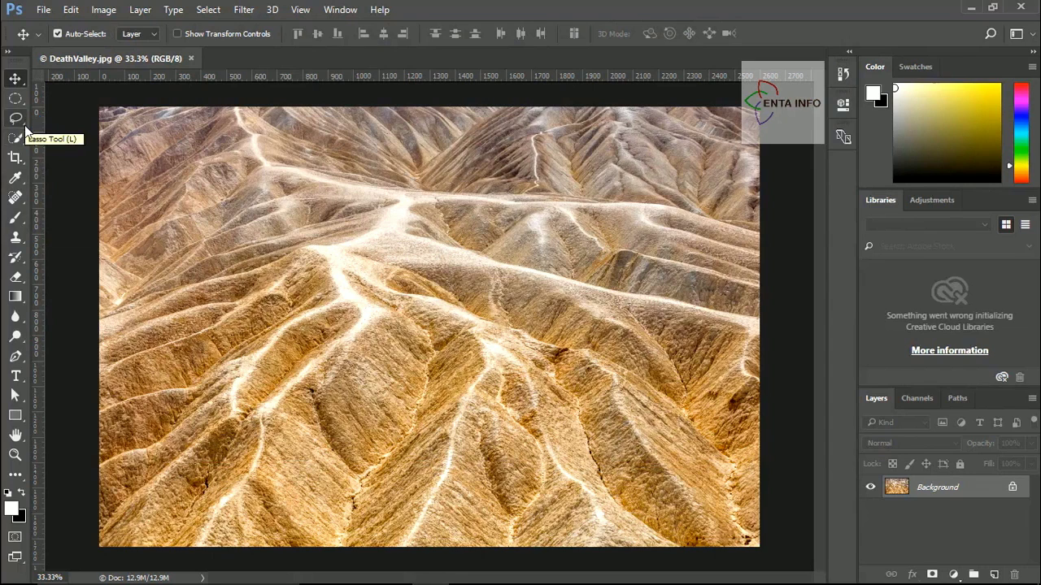
- Browse the Move, Marquee and Lasso tool flyouts and pick the Magnetic Lasso
right_click(14, 78)
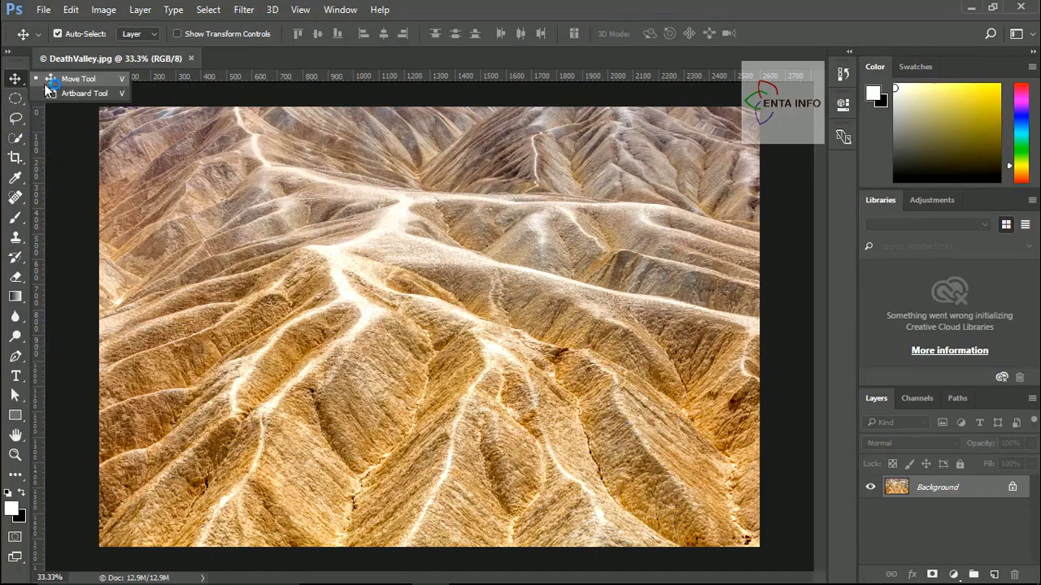
click(70, 85)
right_click(15, 97)
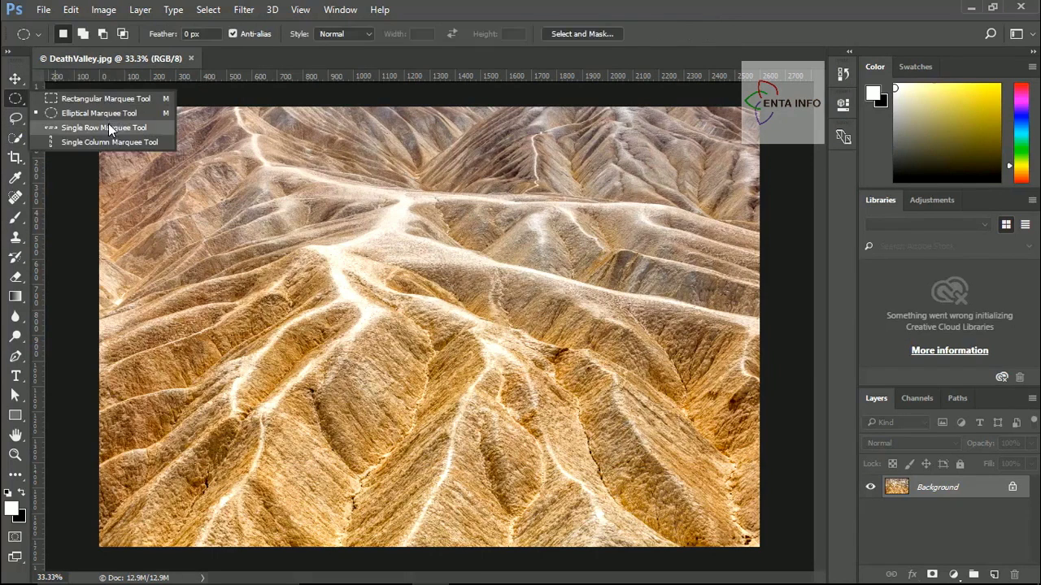
click(108, 99)
right_click(15, 118)
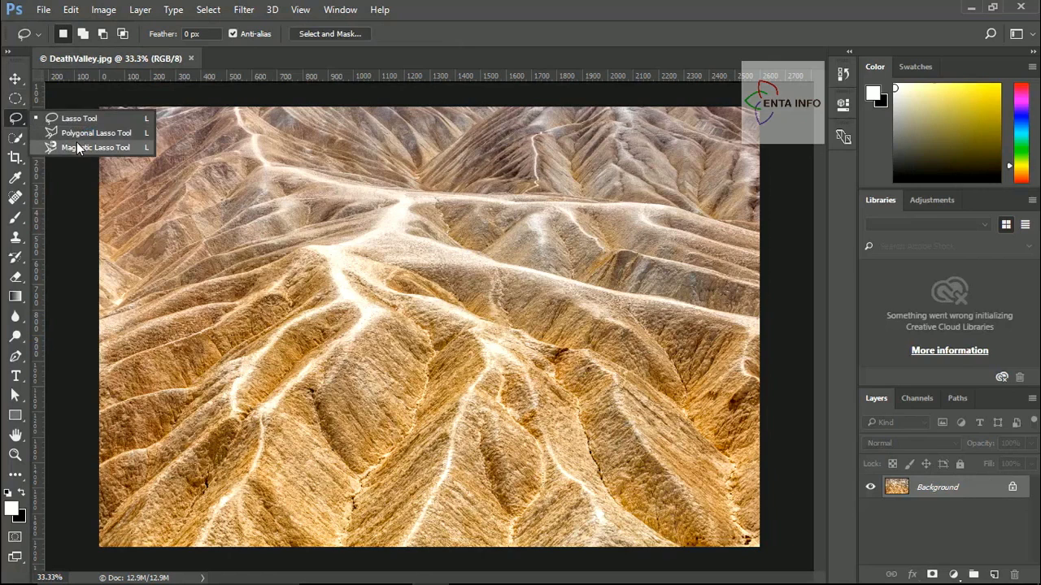
click(78, 148)
right_click(15, 118)
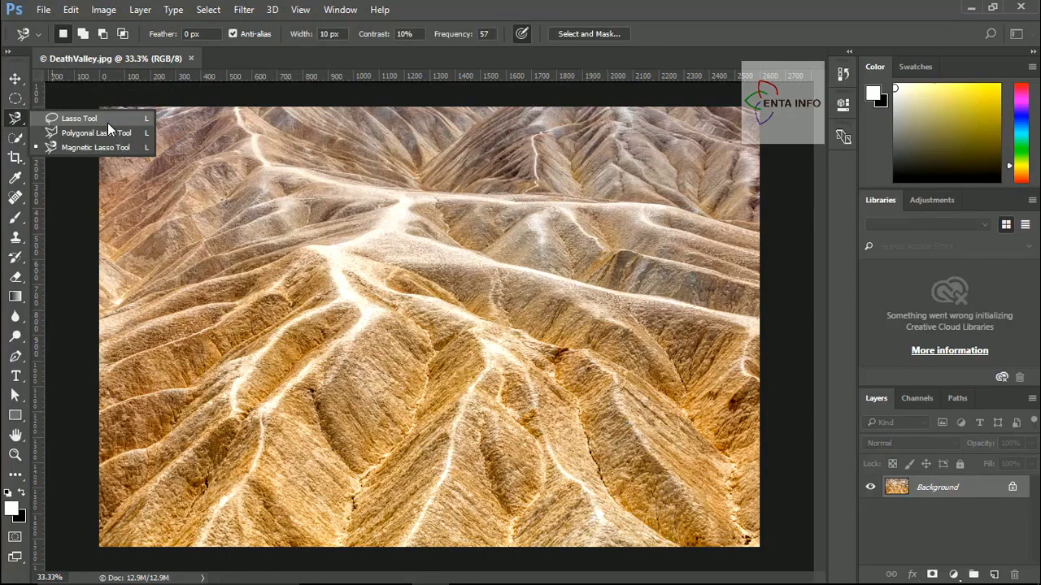
click(15, 98)
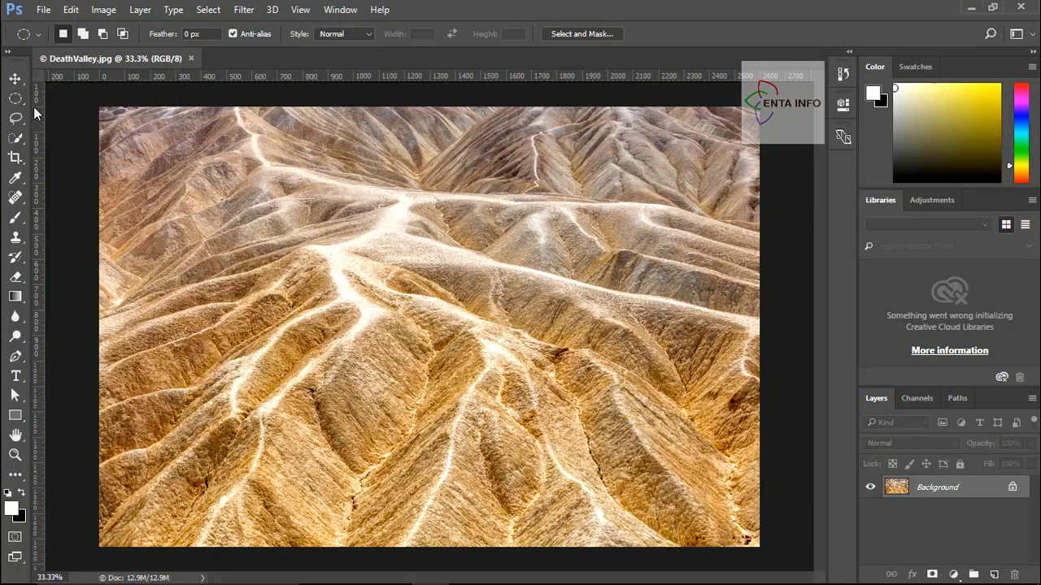
- Select the Polygonal Lasso, then cycle lasso variants with Shift+L to the Magnetic Lasso
key(l)
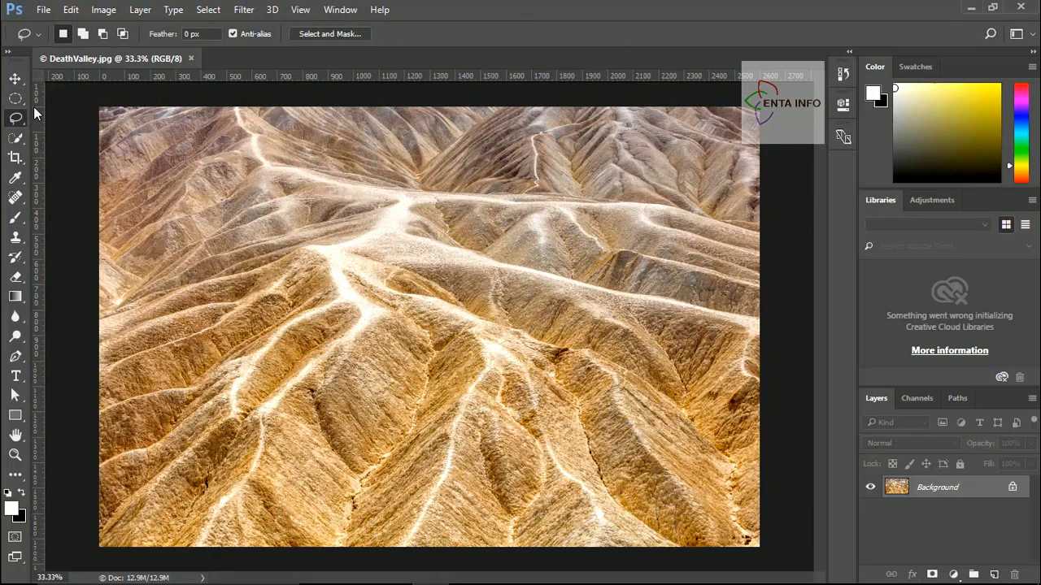
right_click(15, 119)
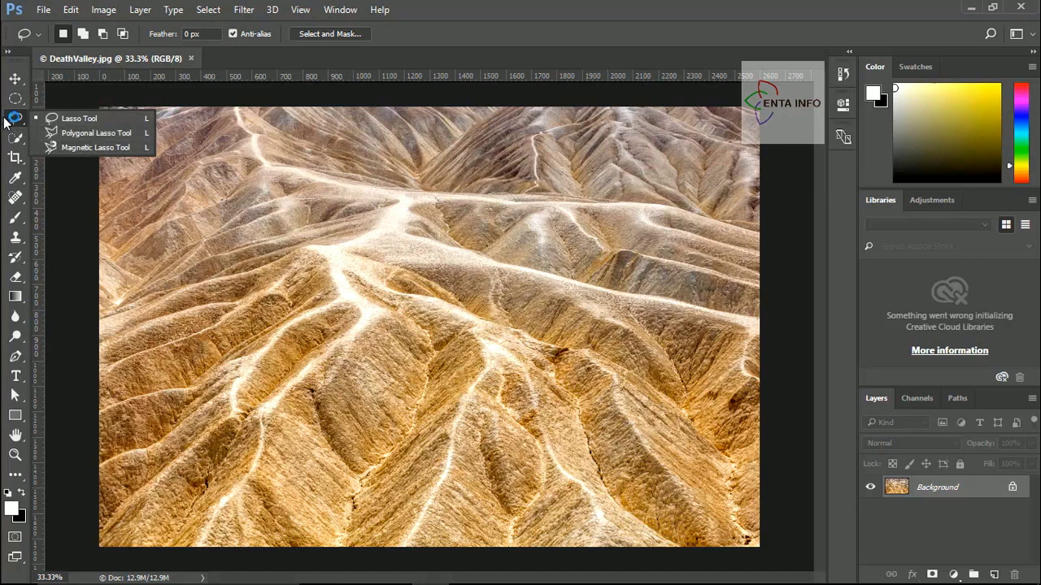
click(90, 133)
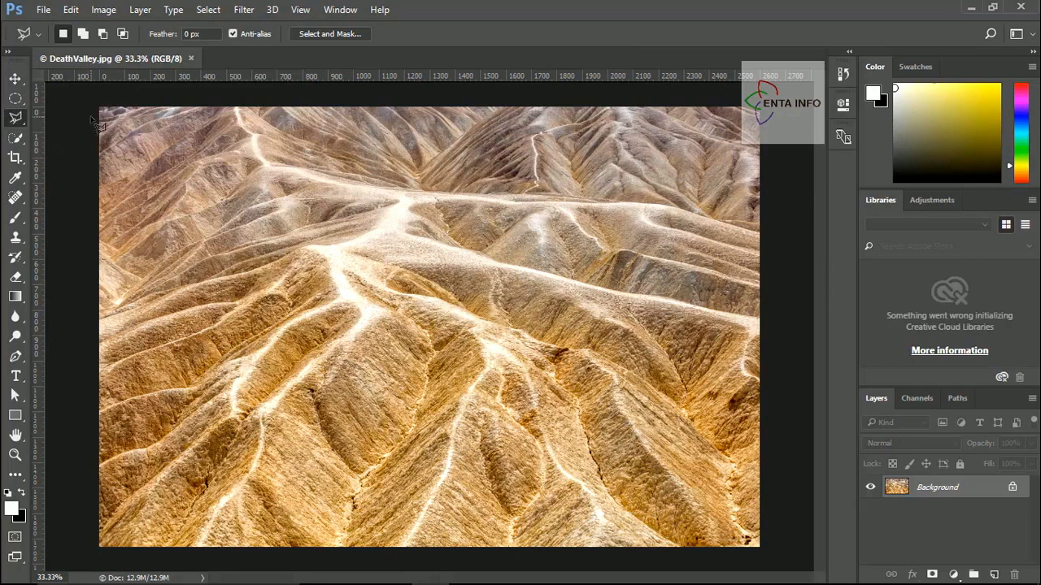
key(shift+l)
key(shift+l)
key(shift+l)
key(shift+l)
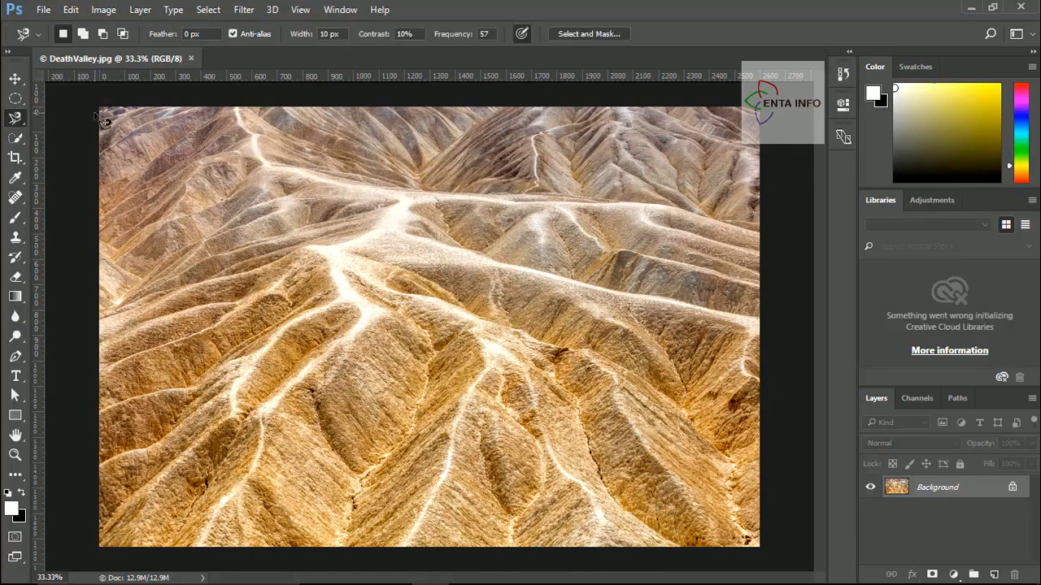
key(shift+l)
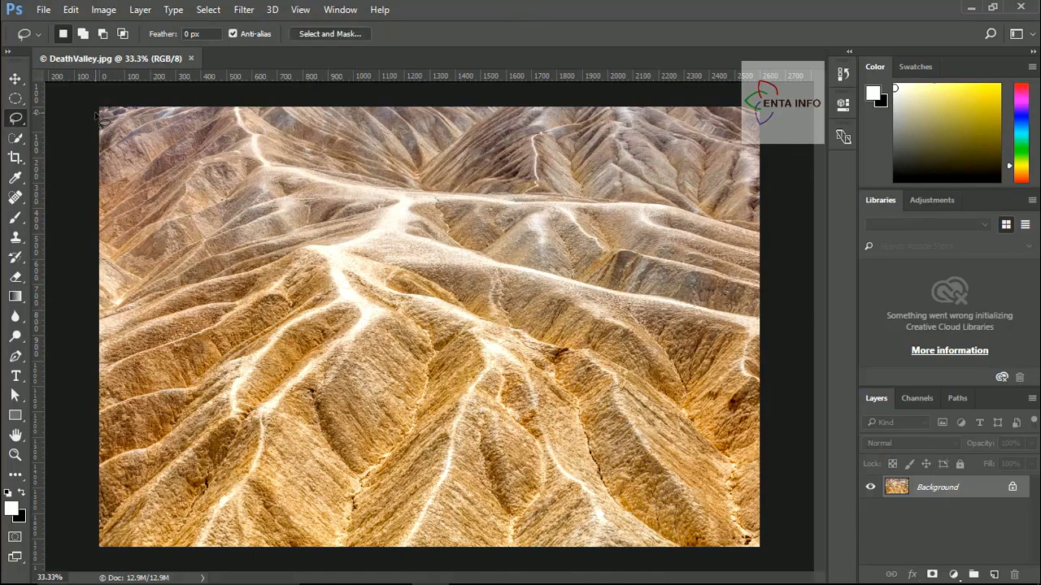
key(shift+l)
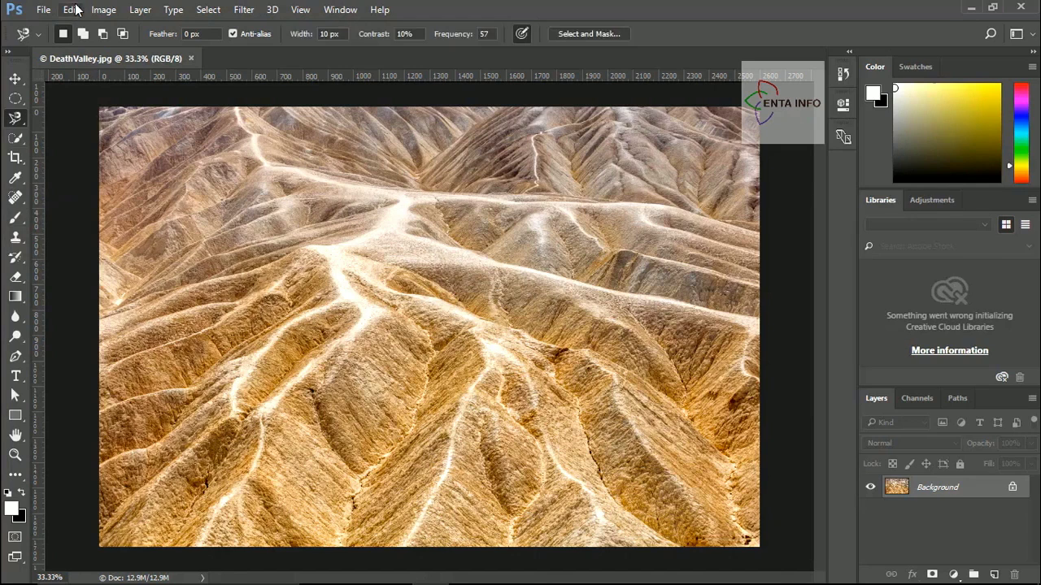
- Open the Customize Toolbar window through the toolbar's ... Edit Toolbar option
click(73, 10)
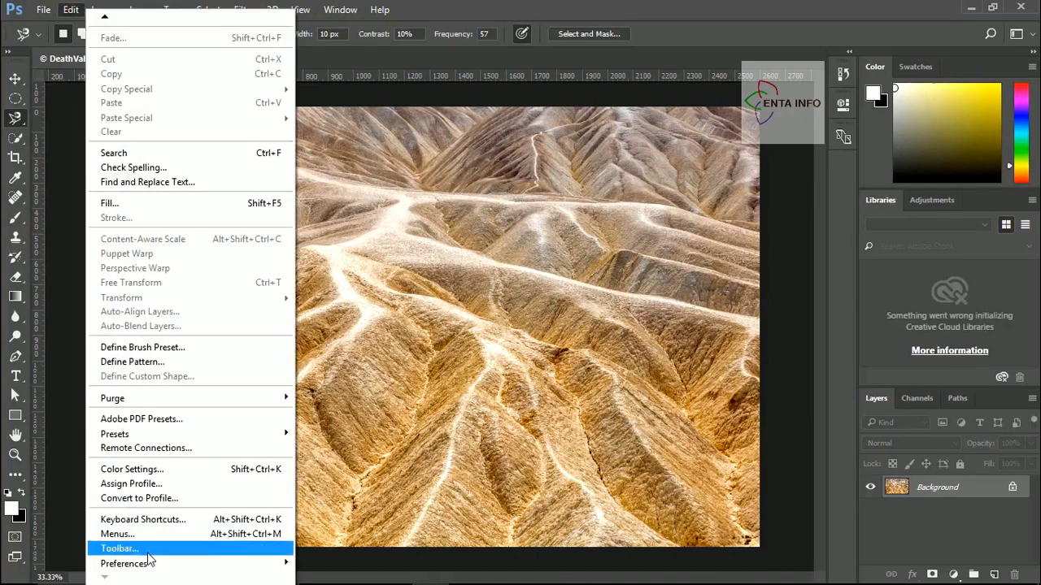
click(122, 548)
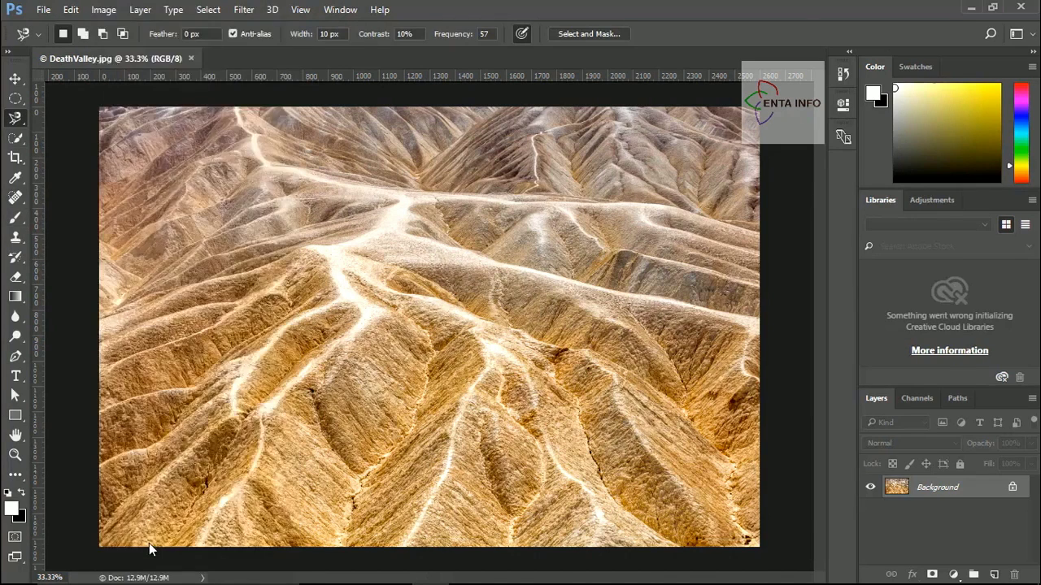
click(15, 477)
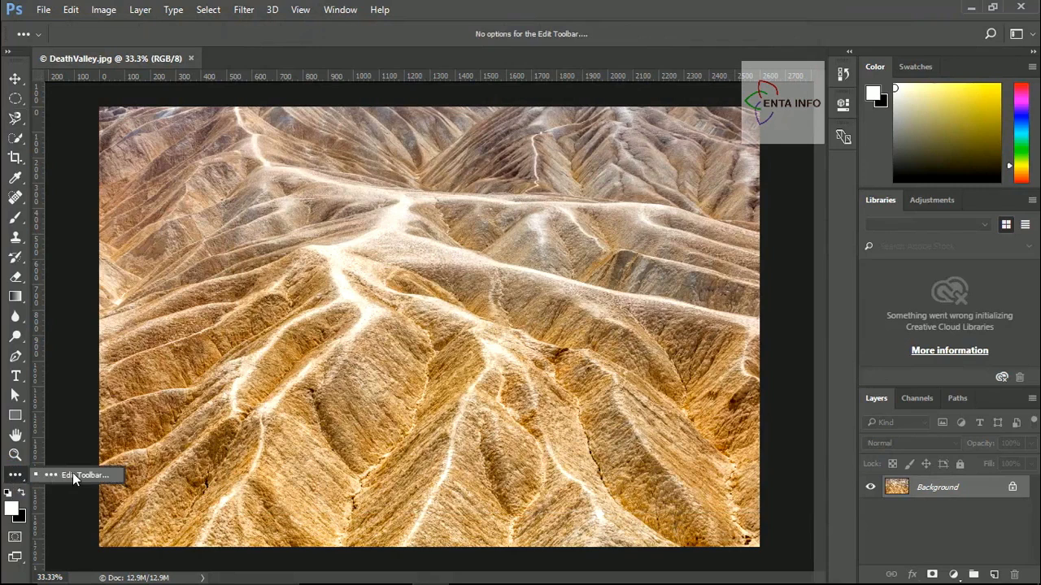
click(73, 477)
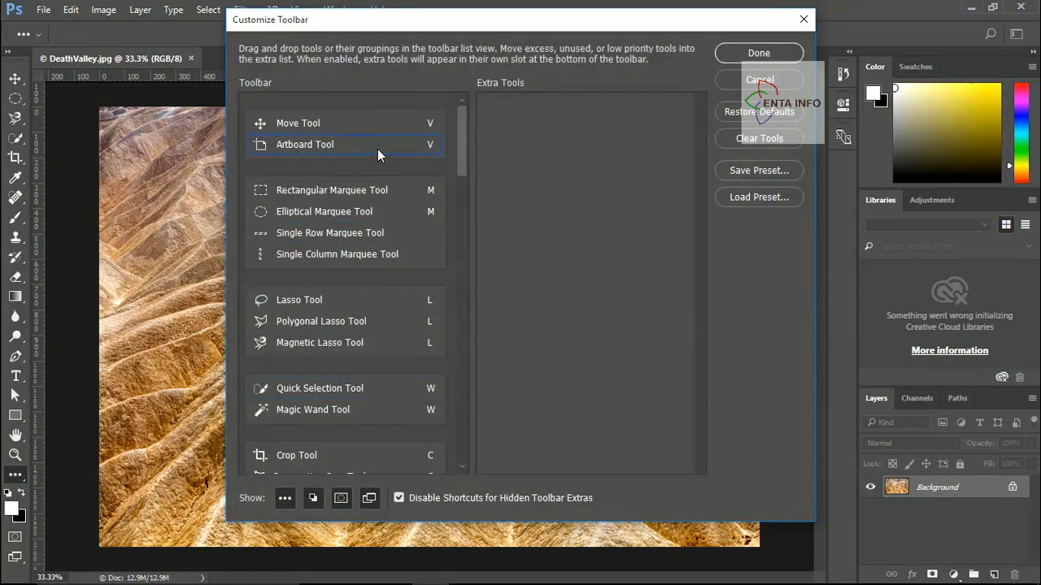
- Move the Artboard, Single Row Marquee and Single Column Marquee tools into Extra Tools
click(337, 143)
drag(340, 146, 627, 154)
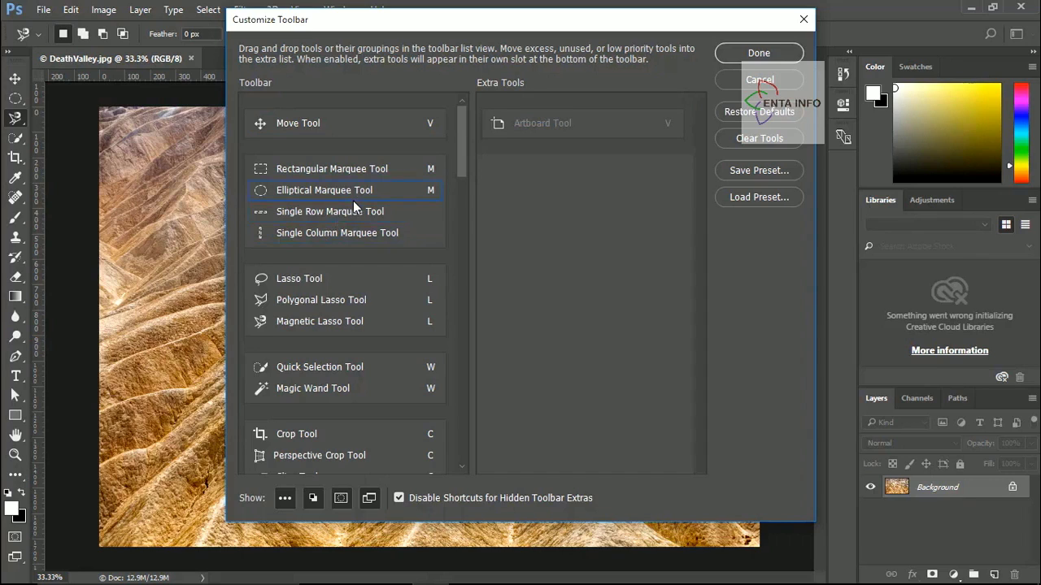
drag(353, 203, 561, 171)
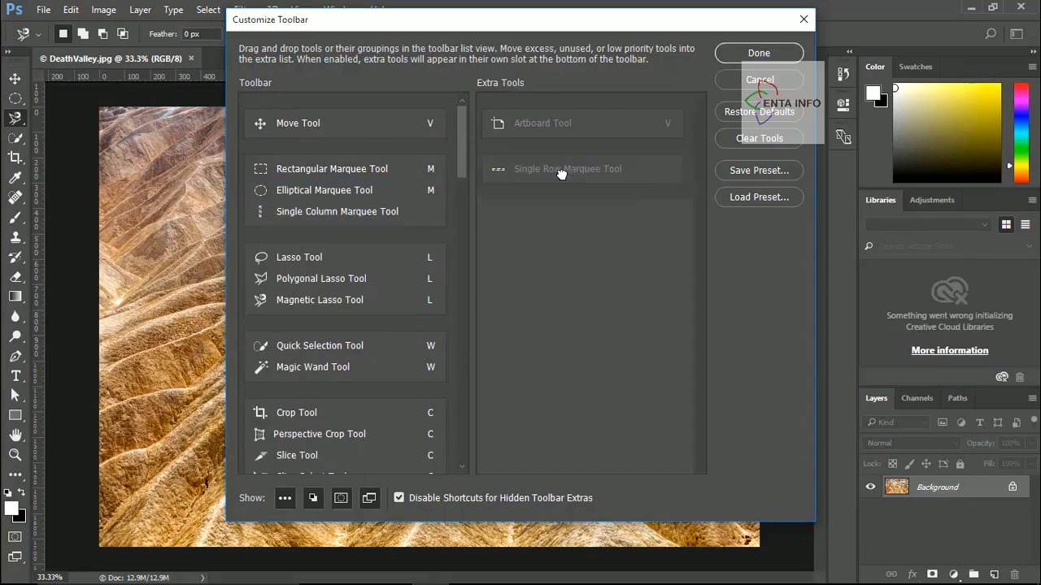
drag(408, 212, 578, 192)
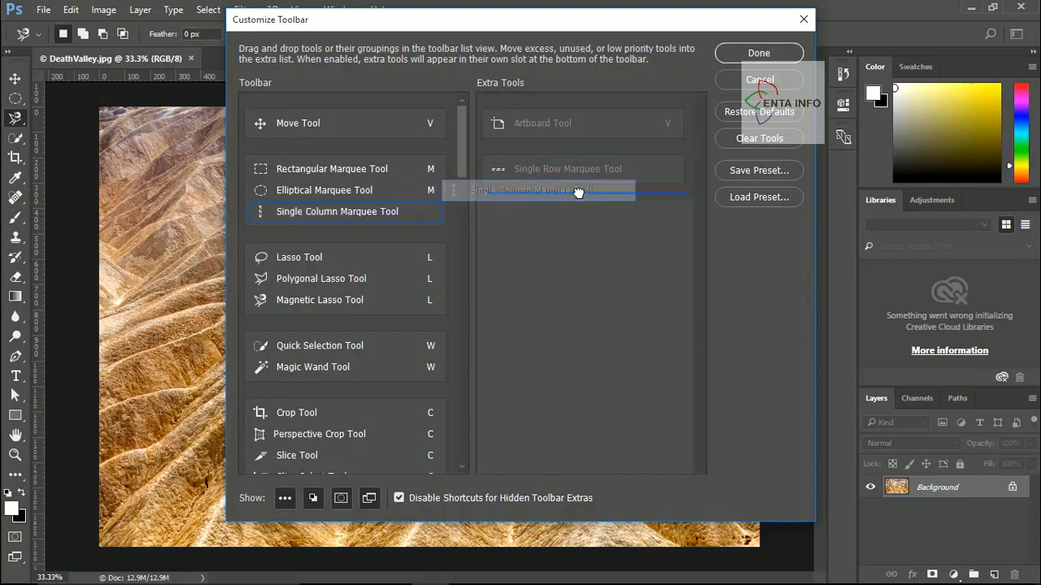
drag(578, 192, 578, 193)
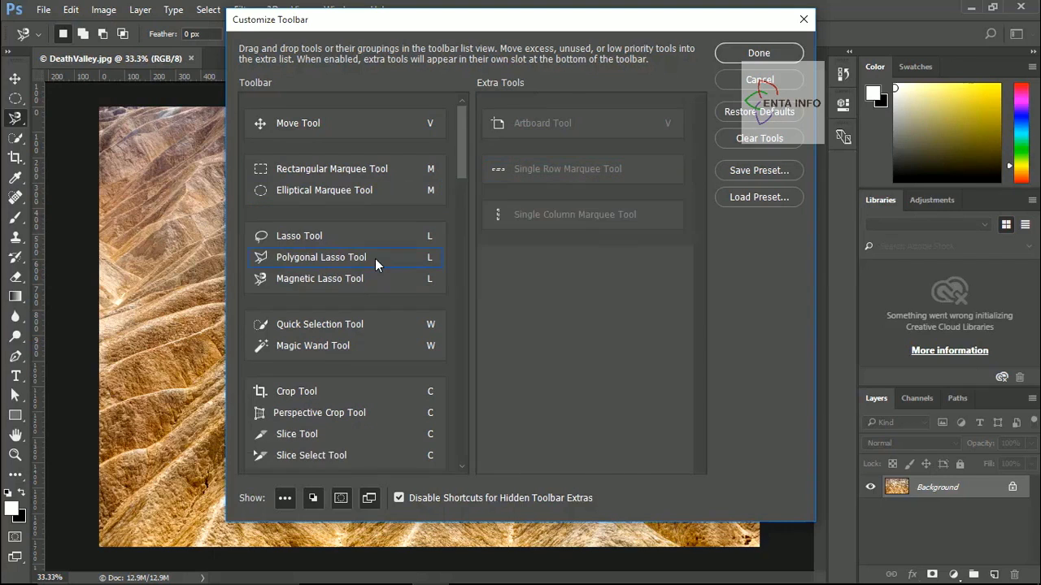
- Move the Polygonal Lasso, Magnetic Lasso, Quick Selection, crop and slice tools into Extra Tools
click(385, 257)
mouse_move(375, 260)
mouse_down()
mouse_move(615, 244)
mouse_move(604, 245)
mouse_up()
mouse_move(378, 265)
mouse_down()
mouse_move(639, 281)
mouse_move(599, 337)
mouse_up()
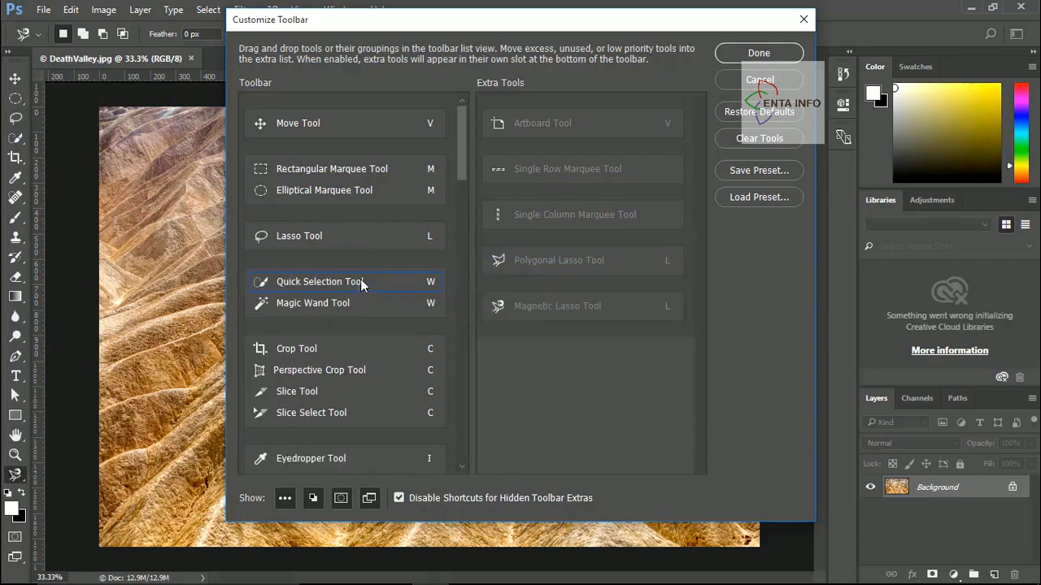
drag(391, 279, 671, 379)
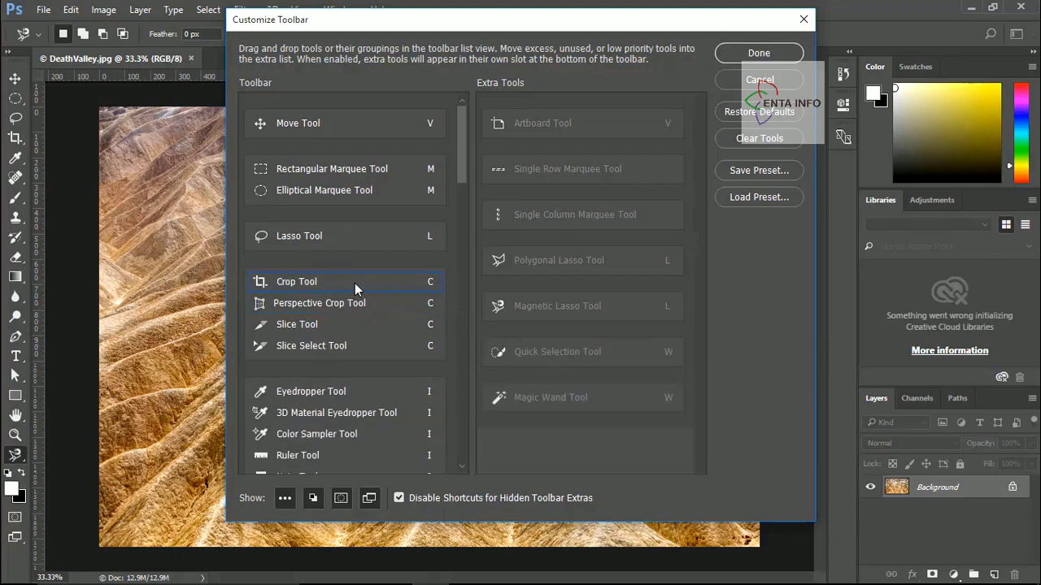
drag(354, 283, 581, 341)
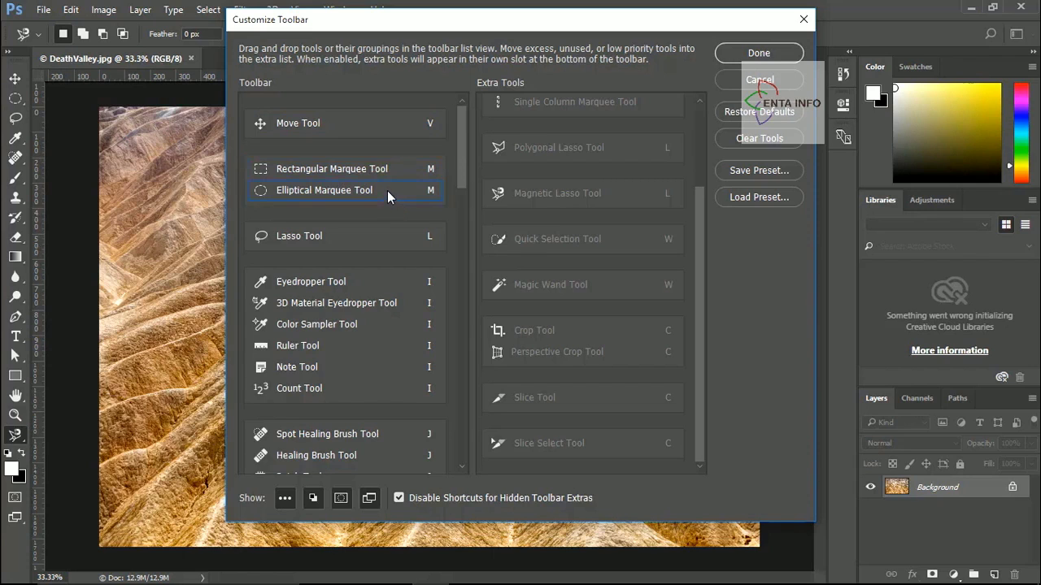
- Split off the Elliptical Marquee, then restore the default toolbar and close the window
drag(387, 190, 387, 204)
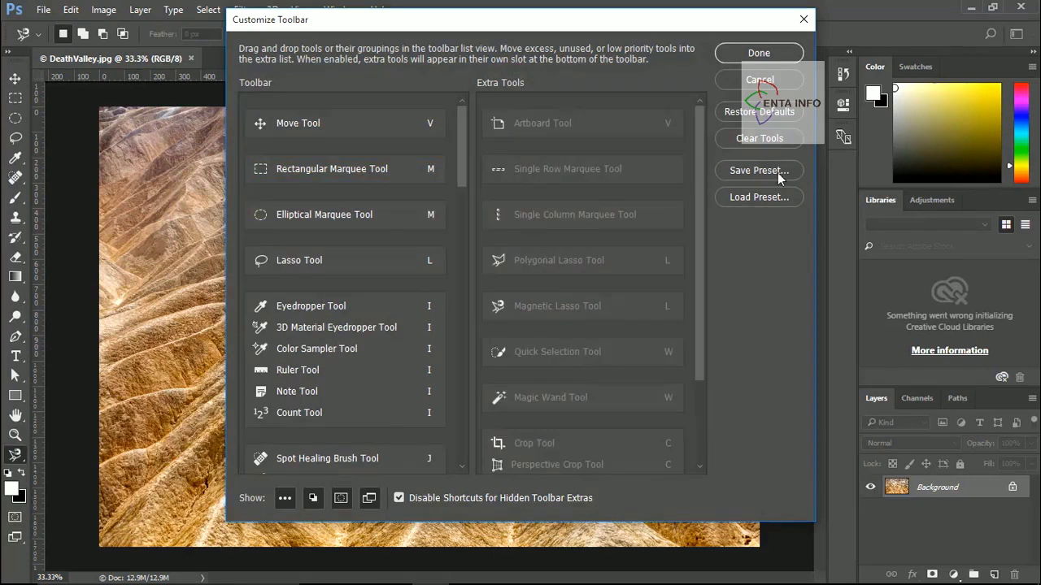
click(778, 111)
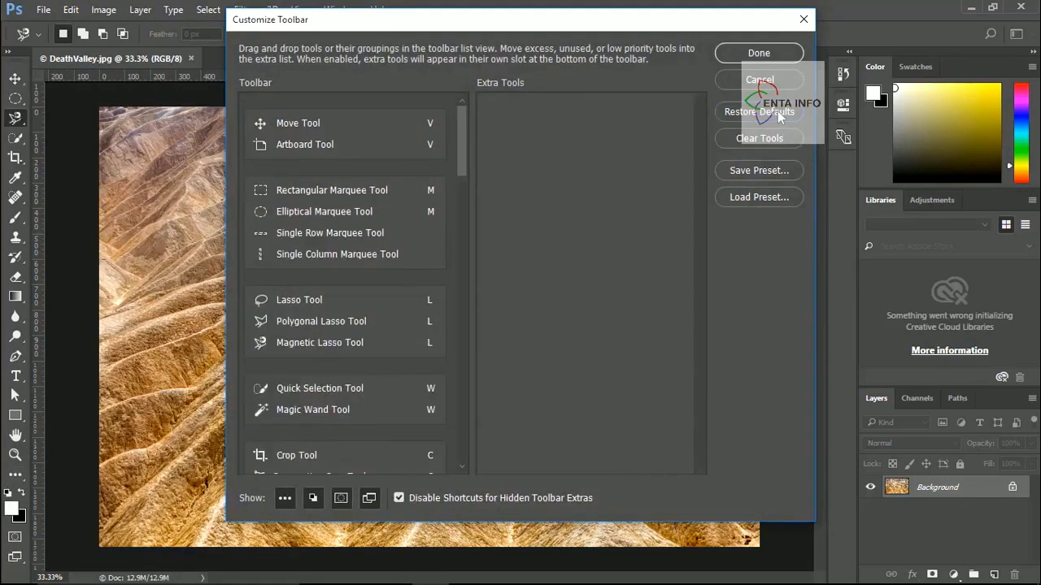
click(775, 55)
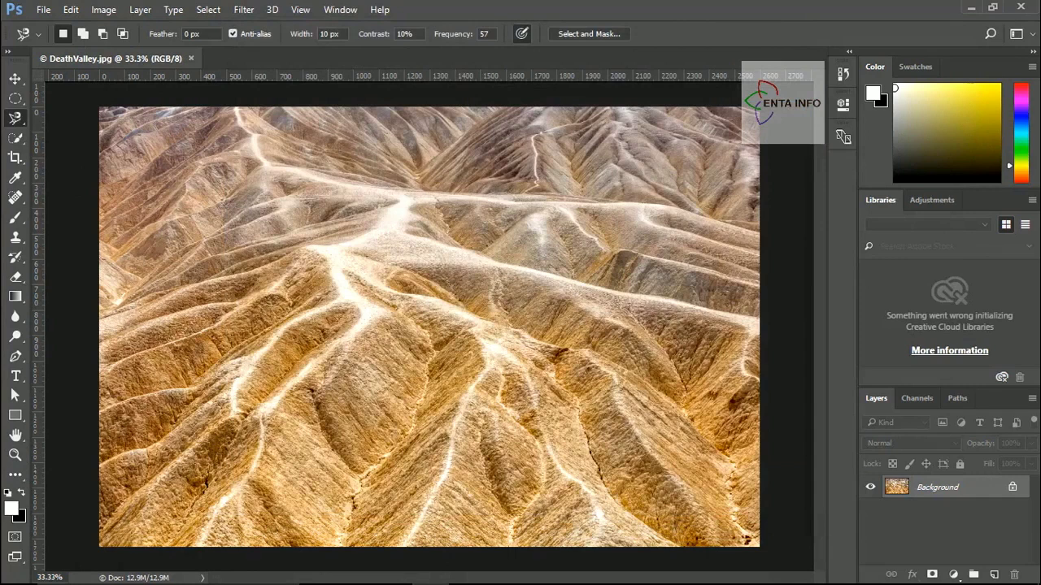
- Reapply the customized toolbar from Edit > Toolbar and show the Tools panel in two columns
click(71, 9)
click(152, 547)
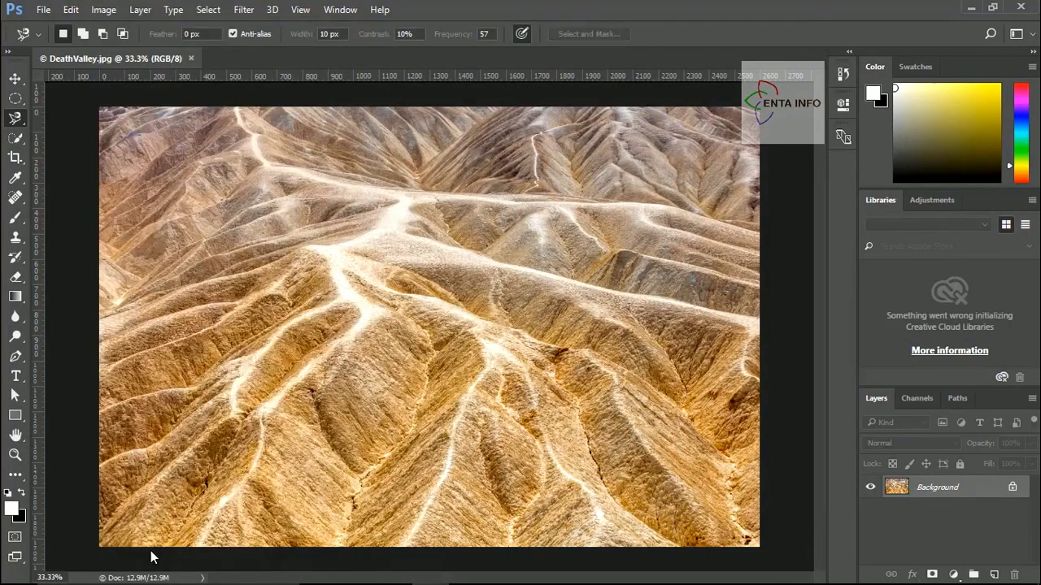
click(743, 55)
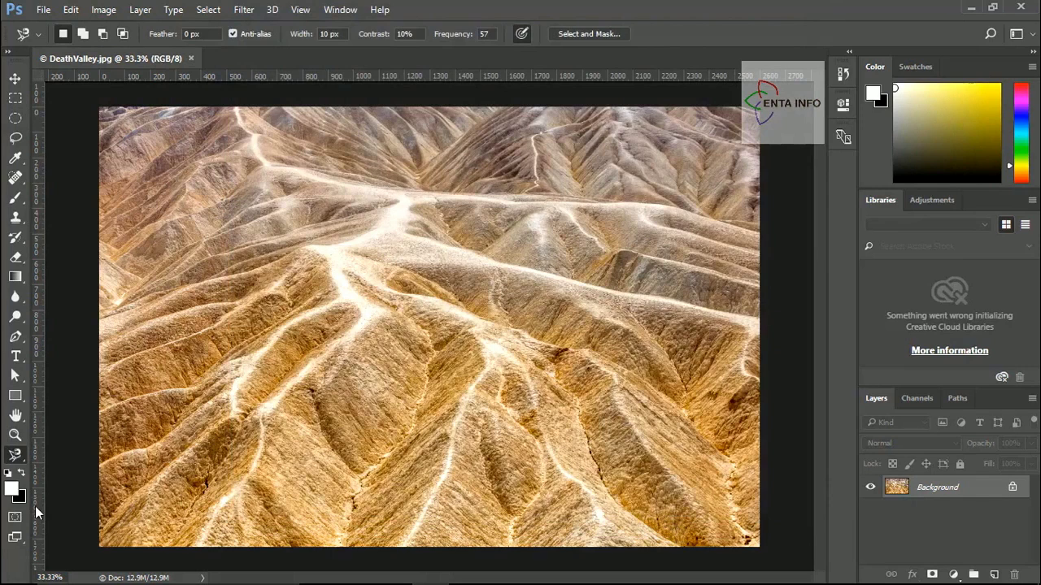
click(8, 51)
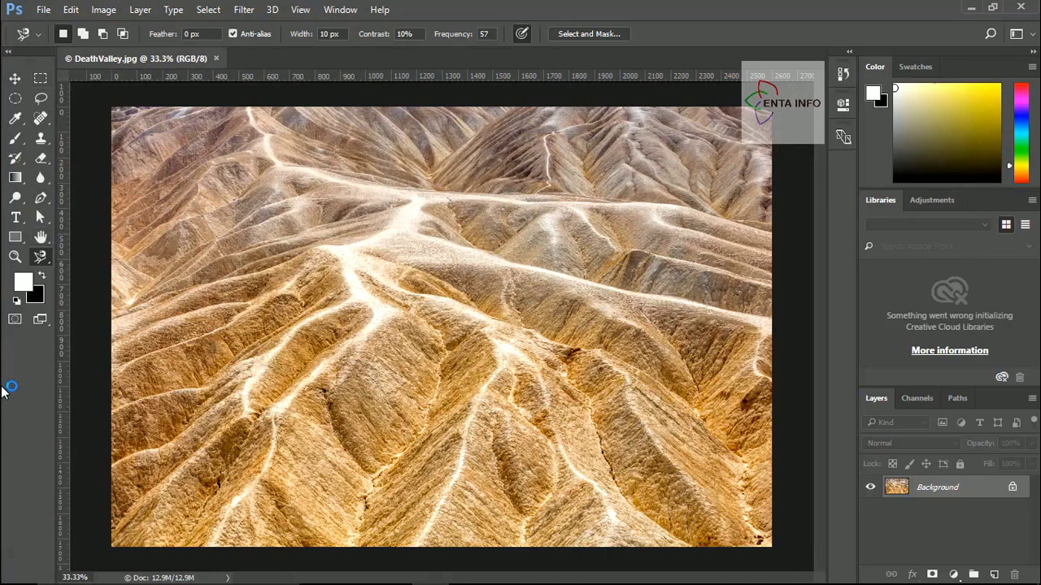